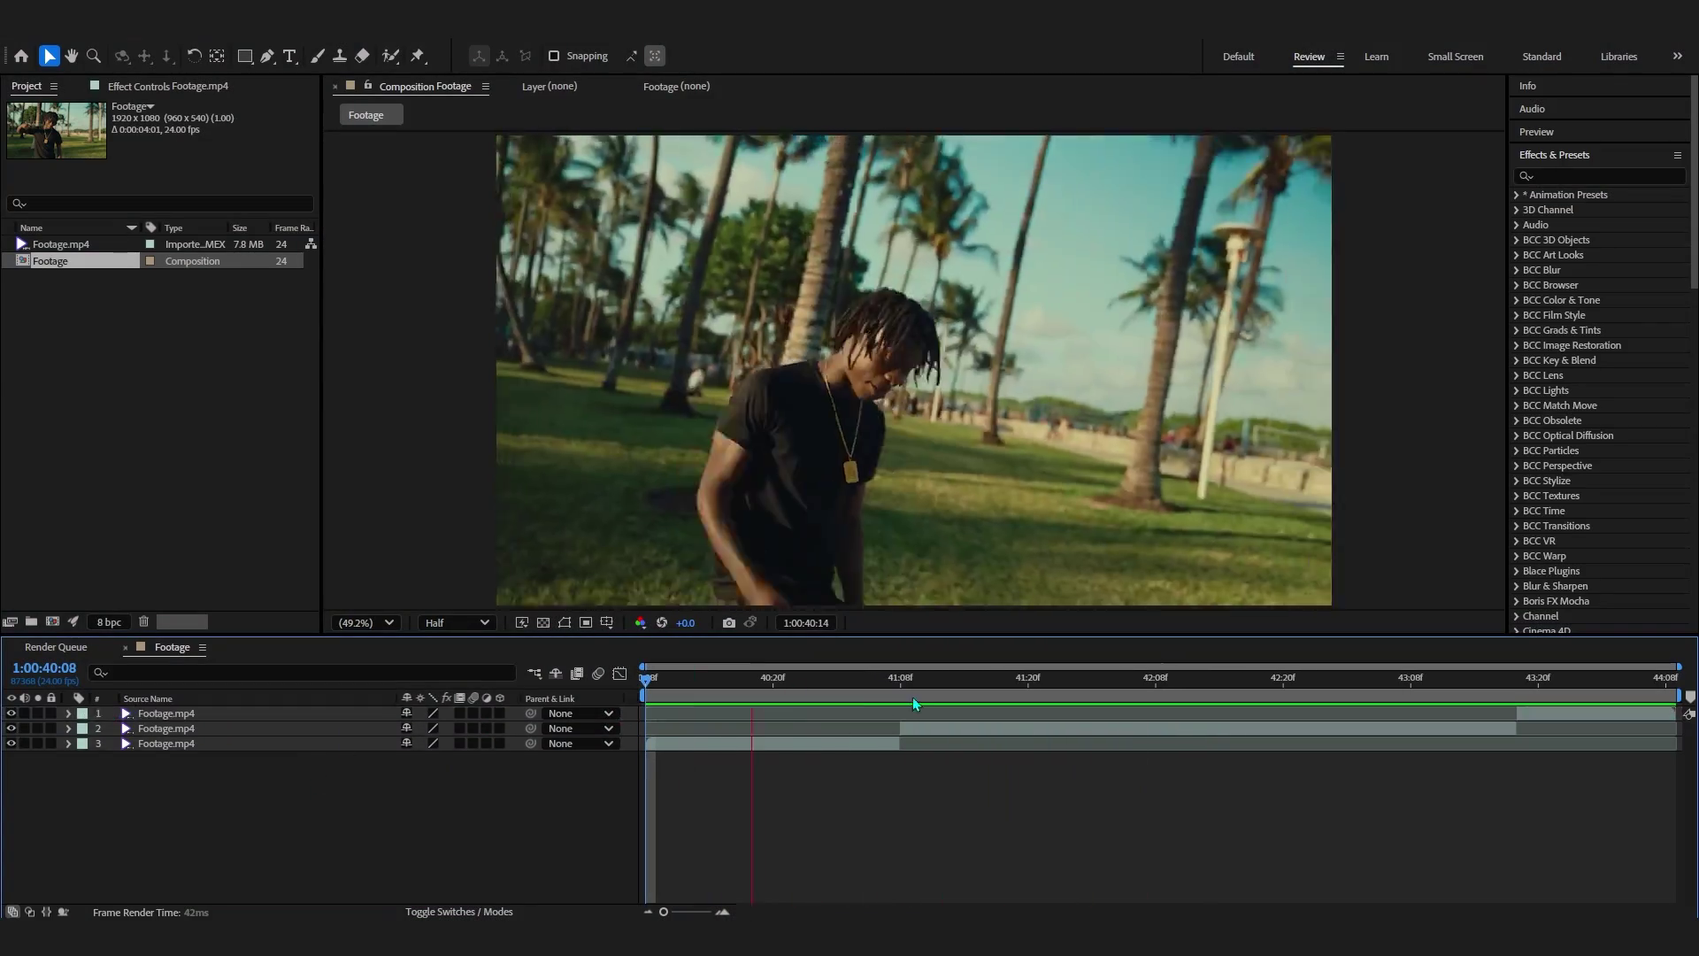
- Move the playhead to the start of the middle clip, select that layer and widen the Effects & Presets panel
click(826, 681)
drag(826, 683, 901, 724)
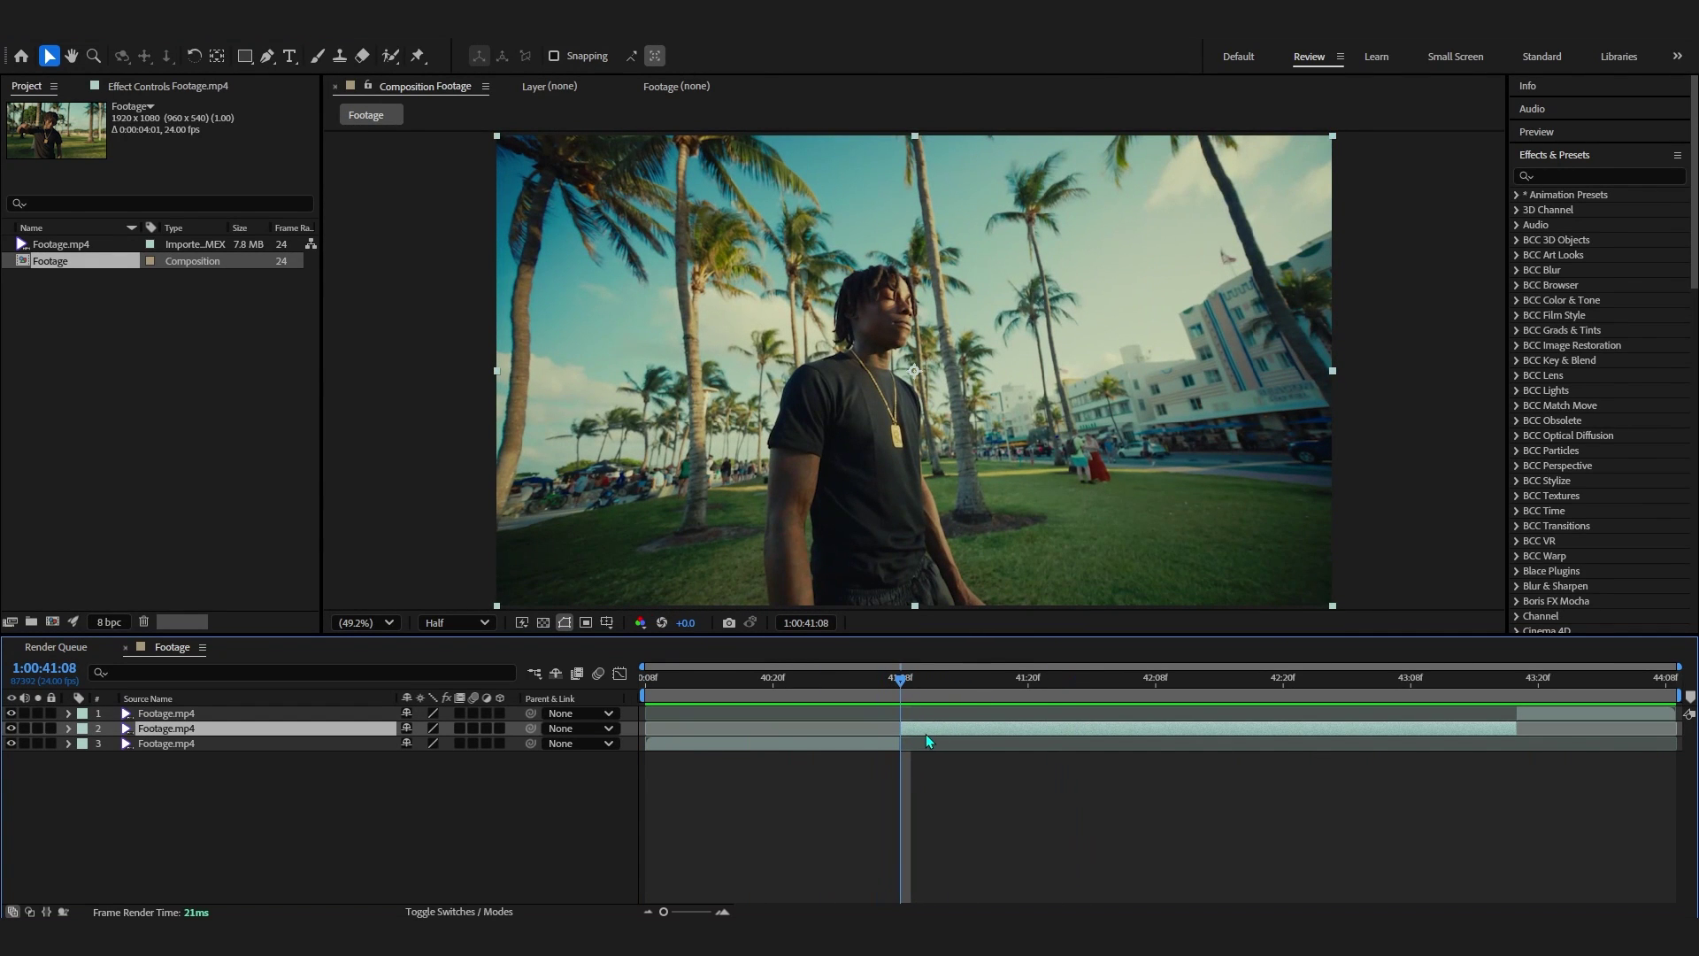
drag(1504, 381, 1463, 381)
drag(1465, 261, 1417, 251)
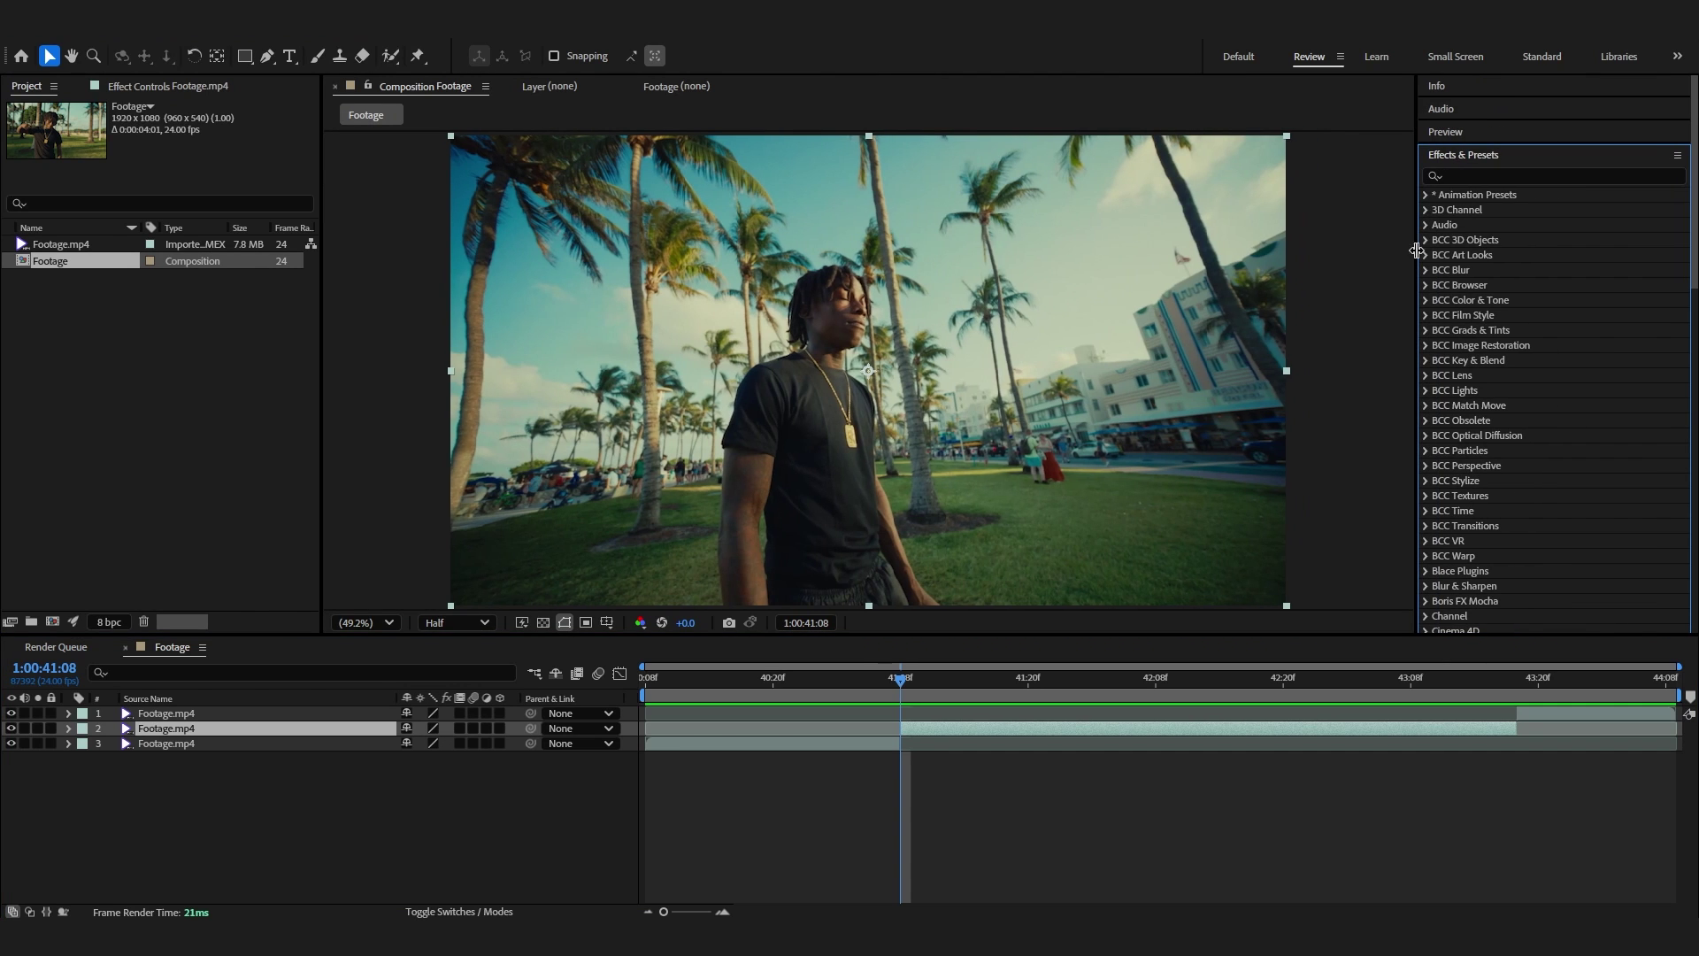
- Try the Warp Wave Slice user preset on the second Footage.mp4 layer and scrub through the result
click(1425, 195)
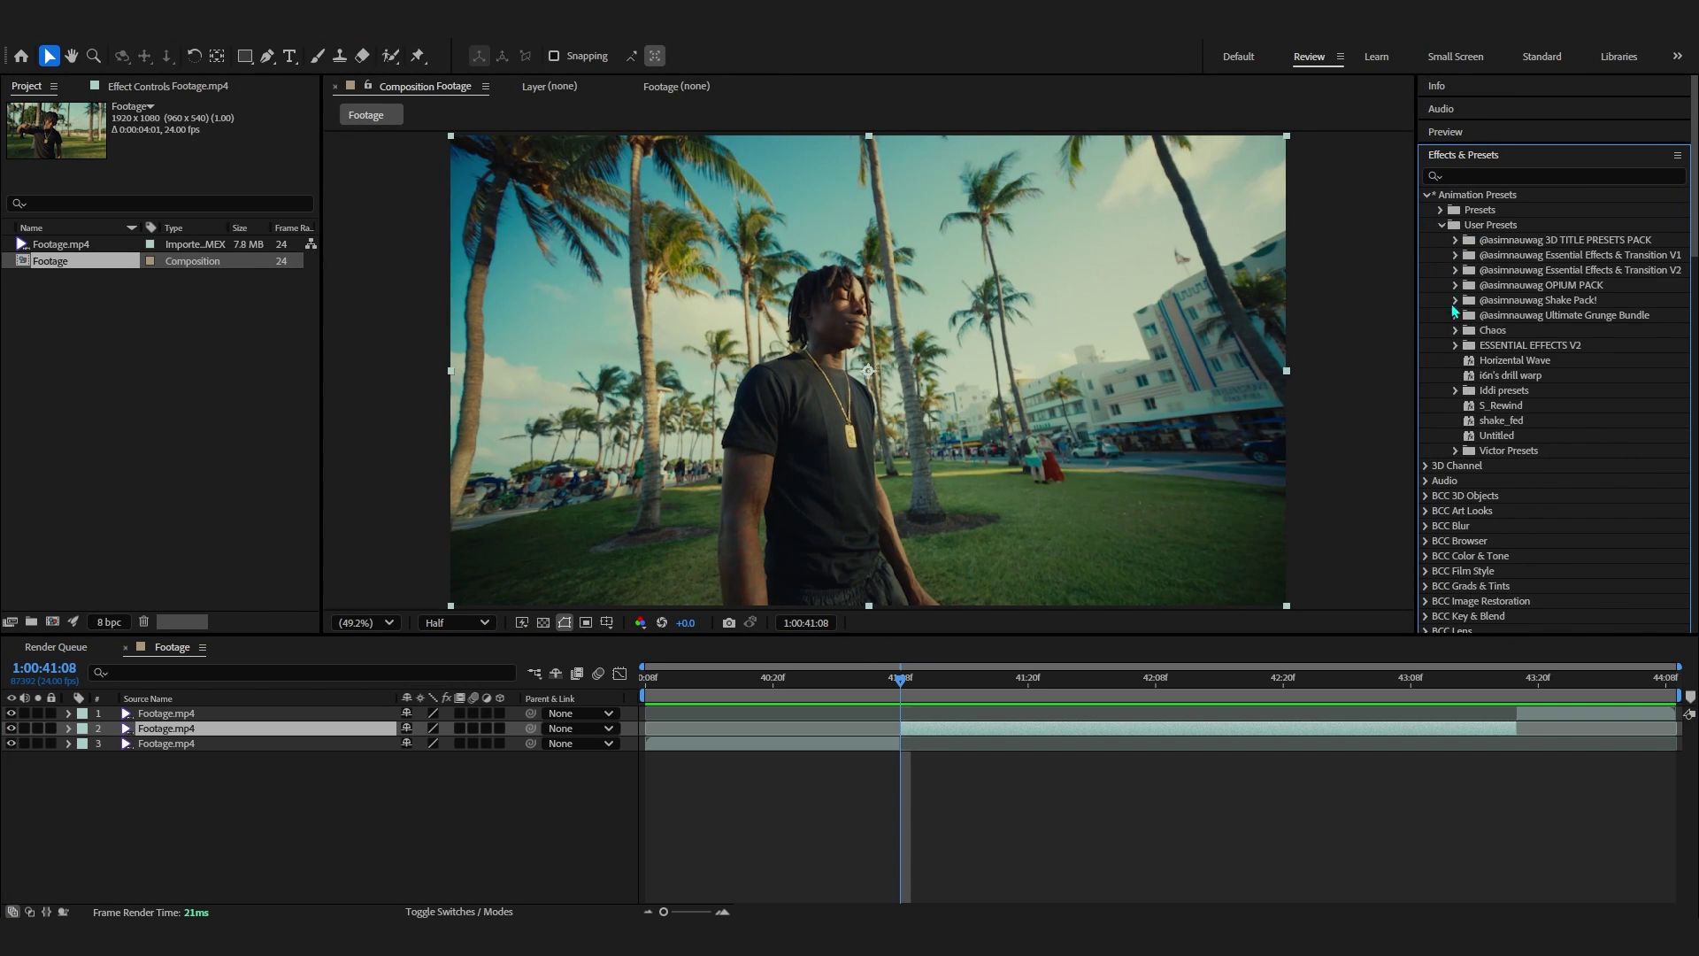
scroll(1492, 345, down, 10)
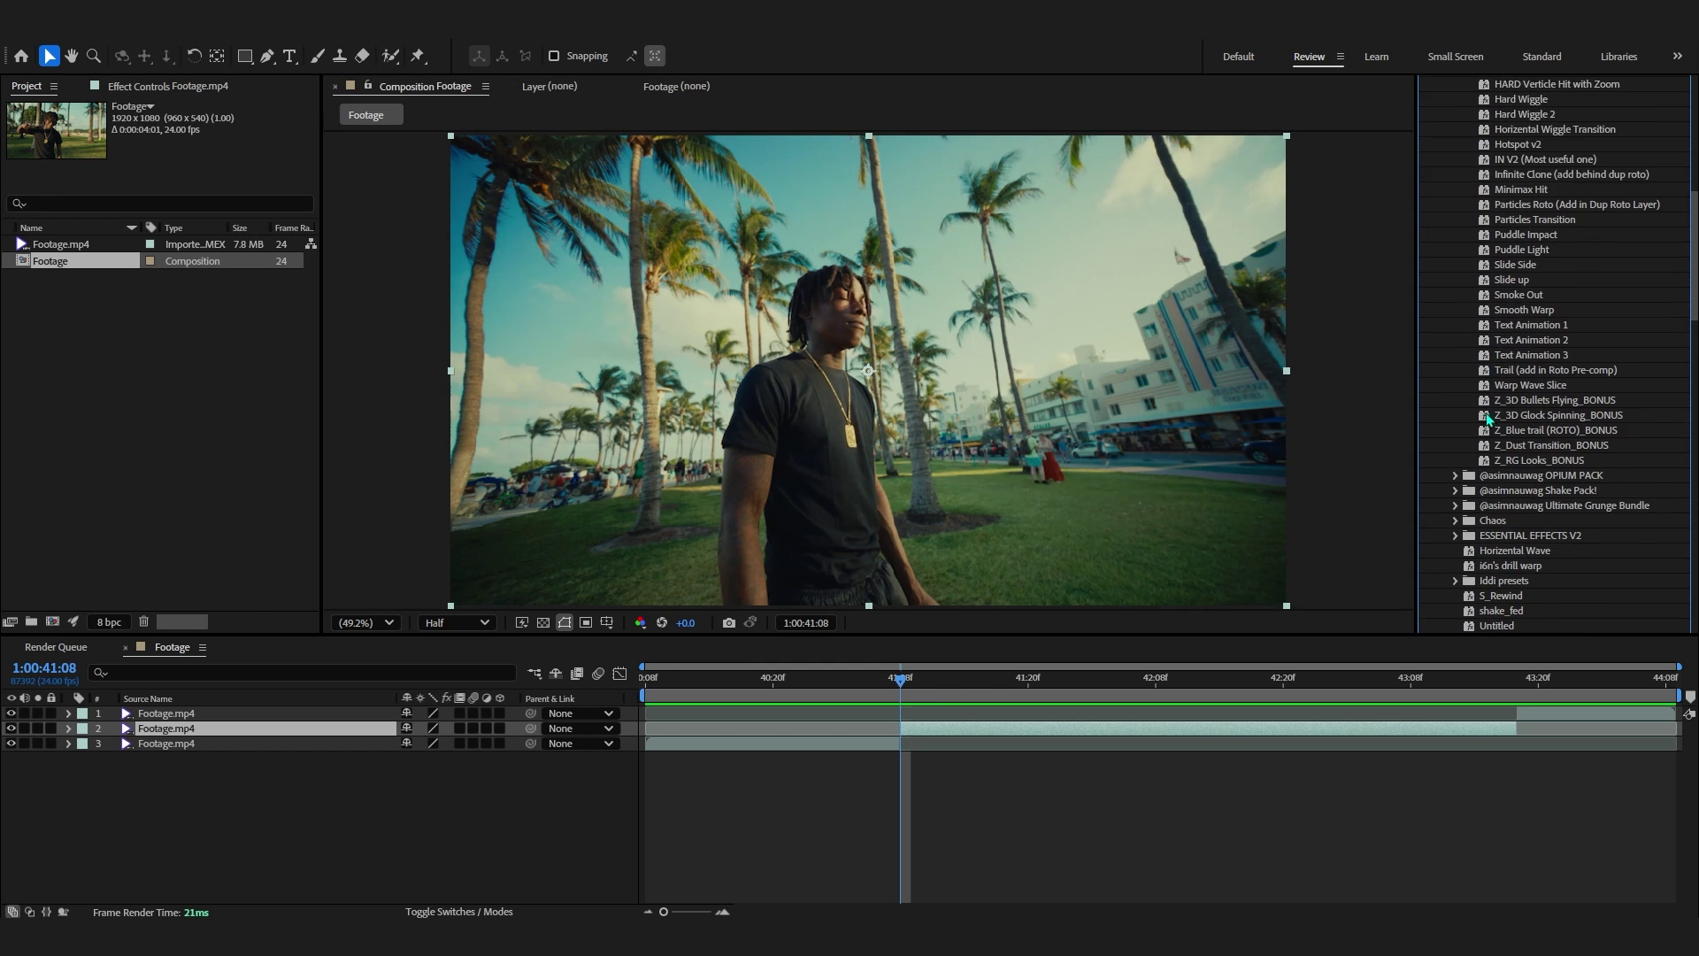
double_click(1500, 443)
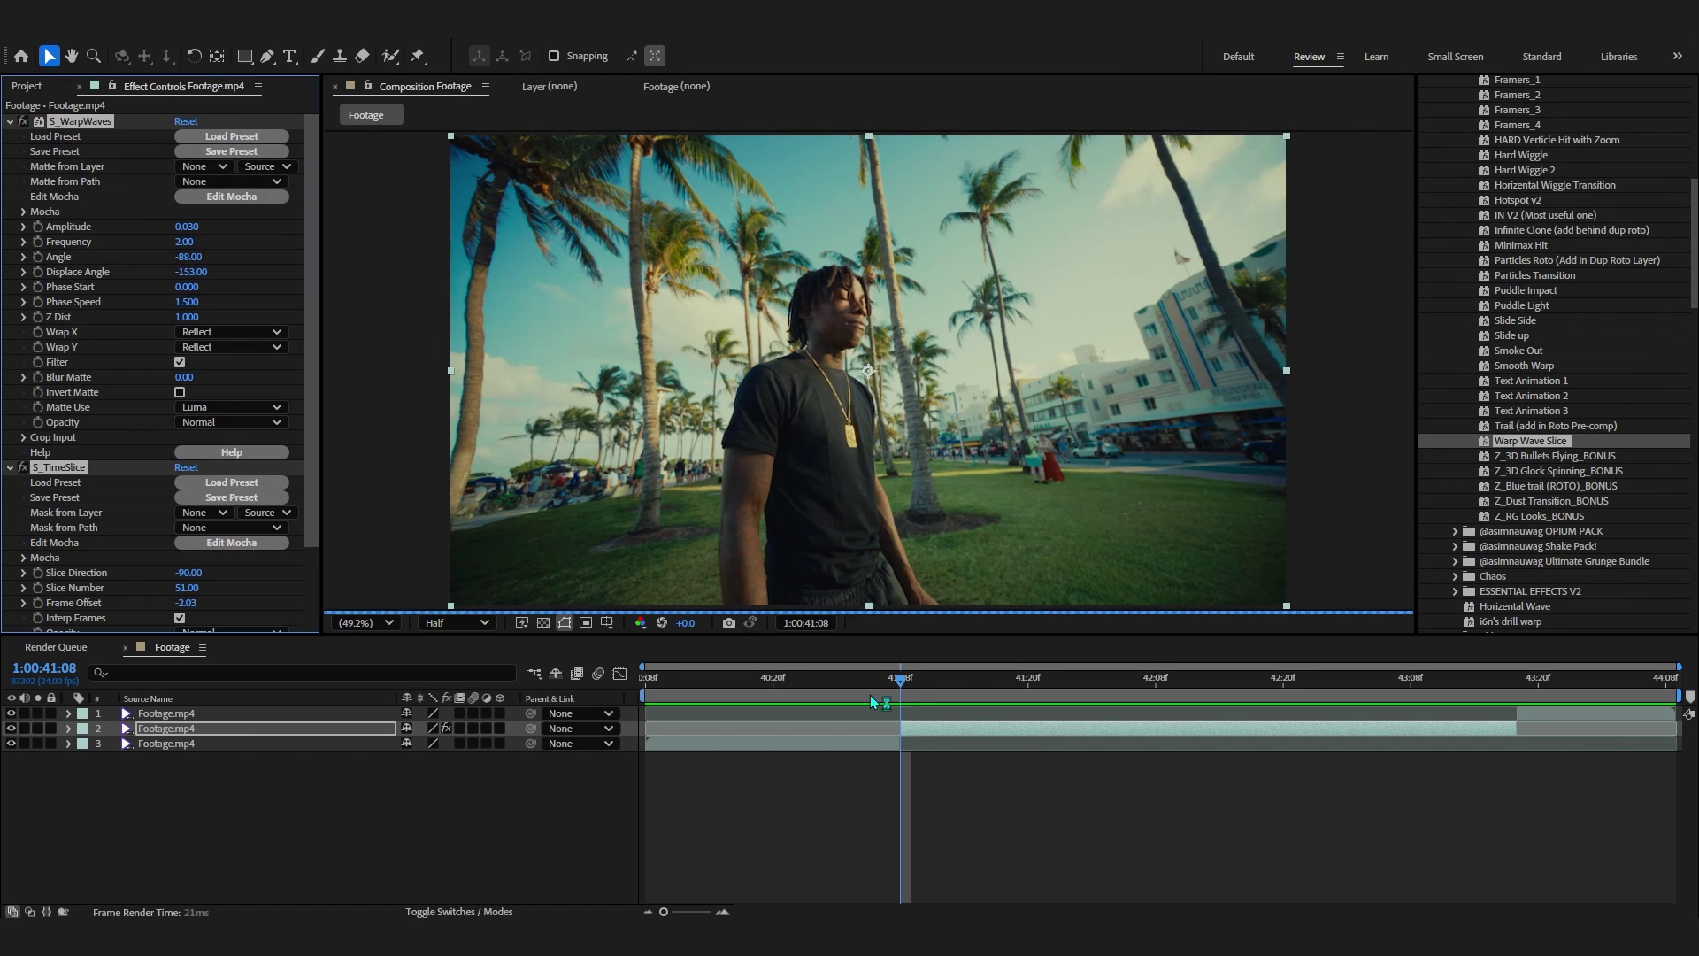
drag(874, 702, 1449, 826)
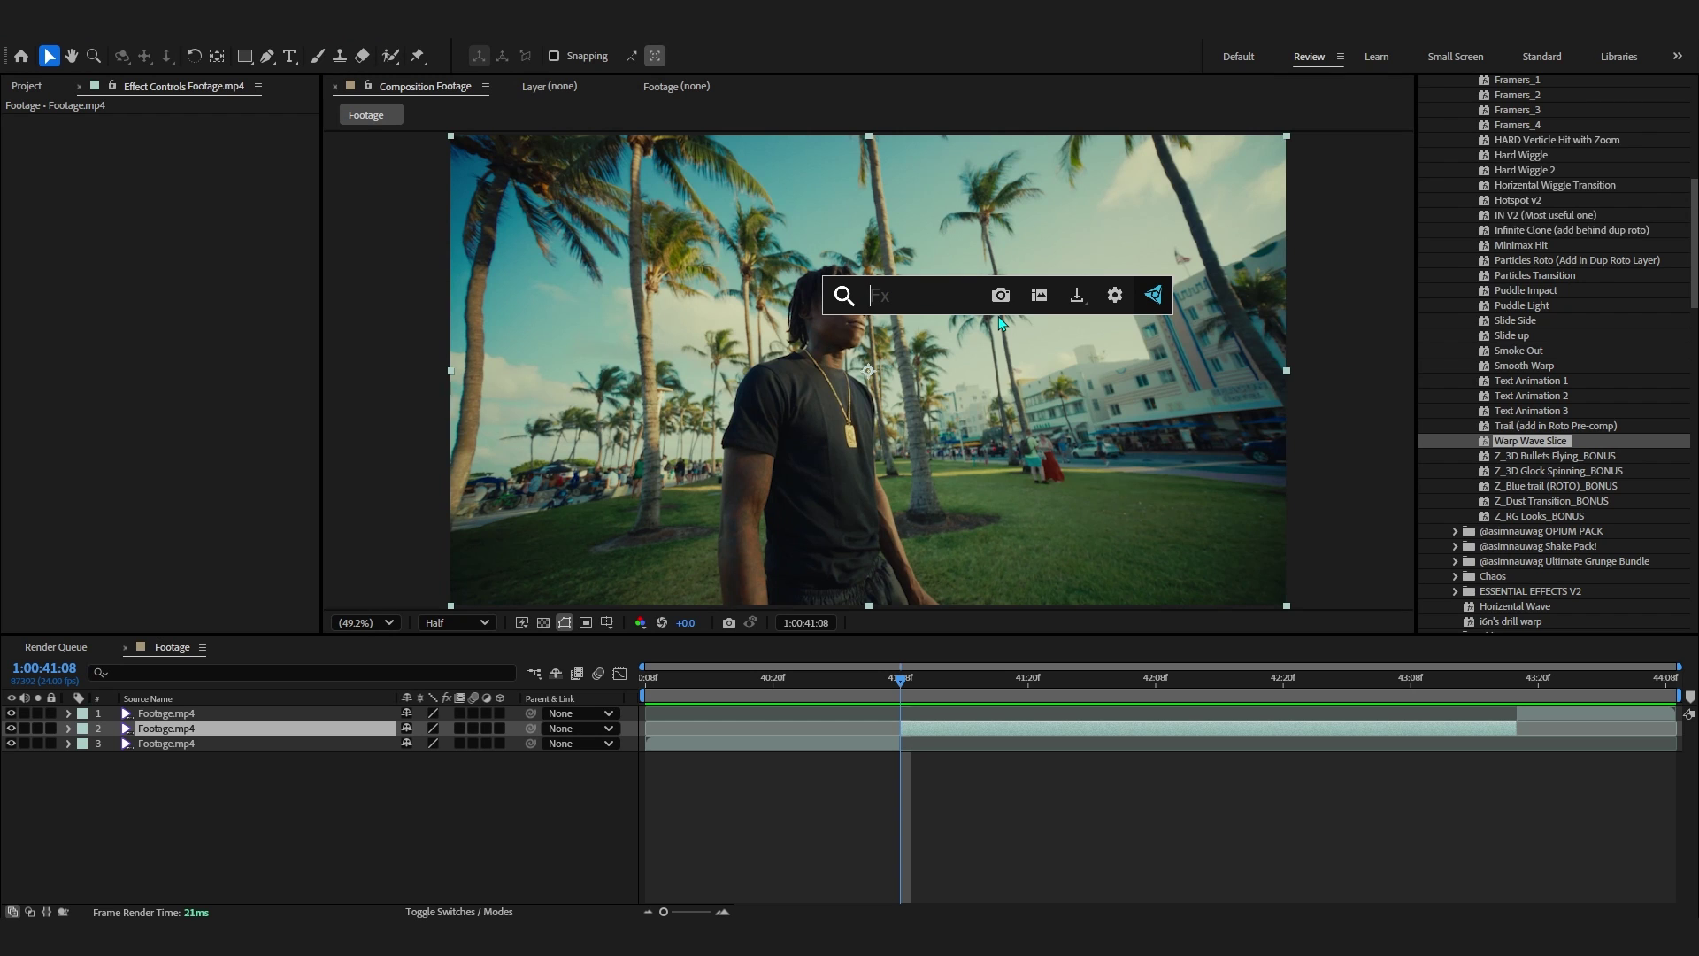
- Add the S_TimeSlice effect to the second Footage.mp4 layer and set its Slice Number to 55
text(S_time)
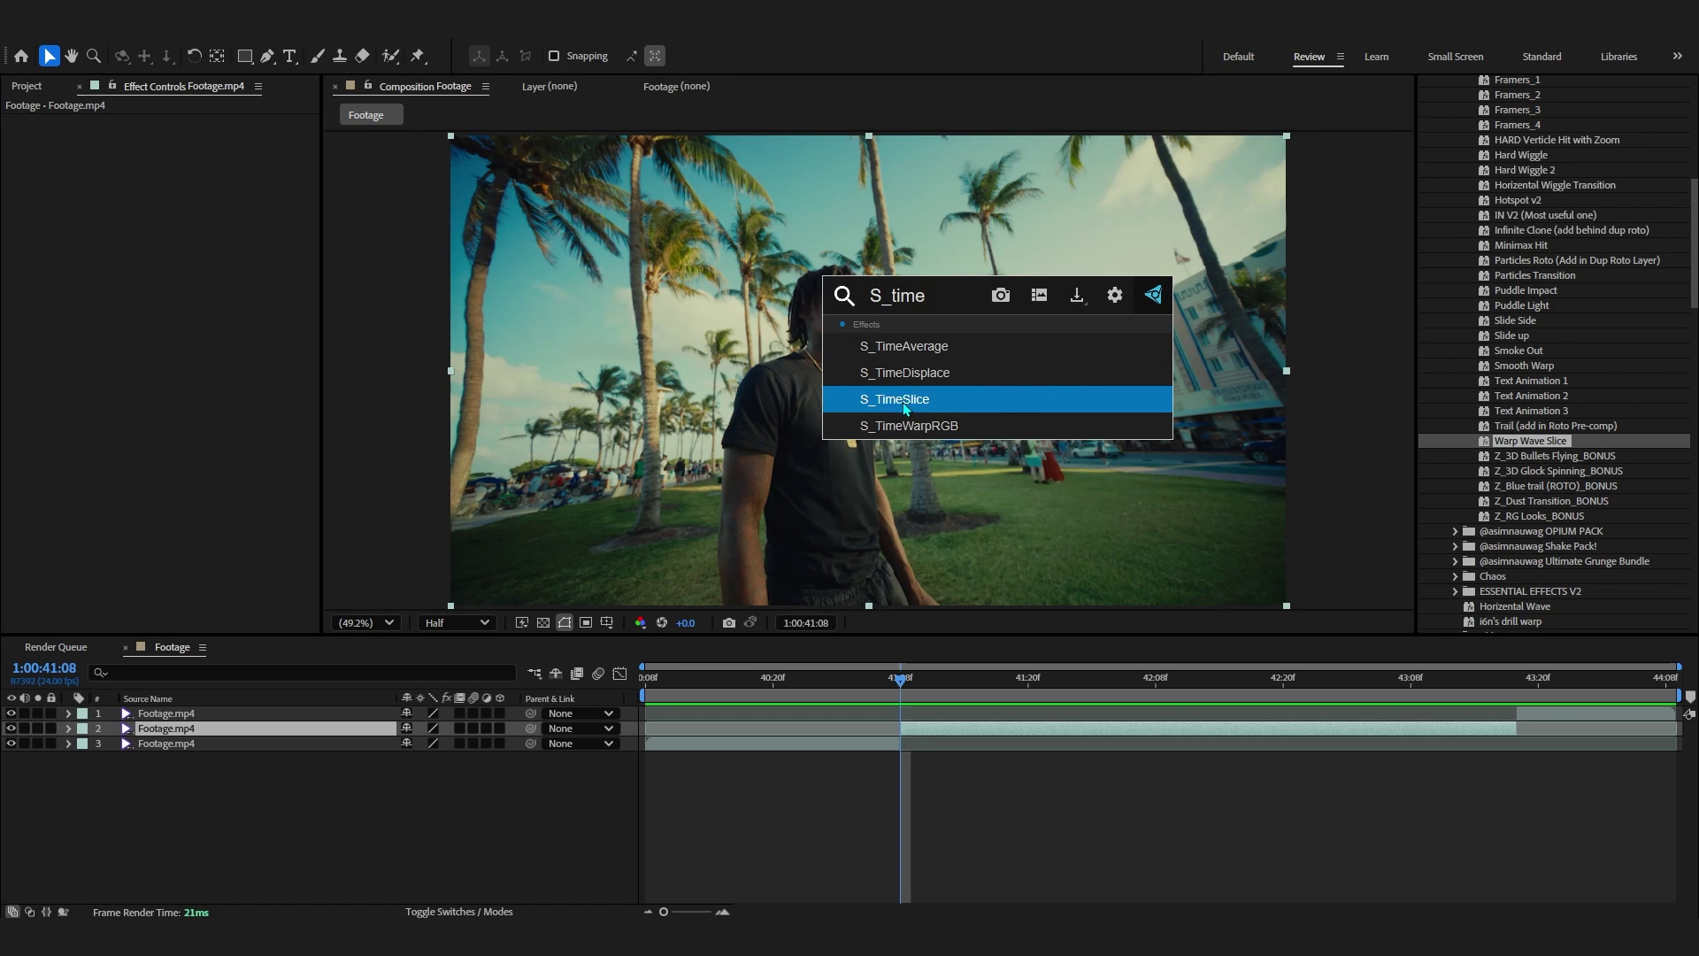
click(906, 399)
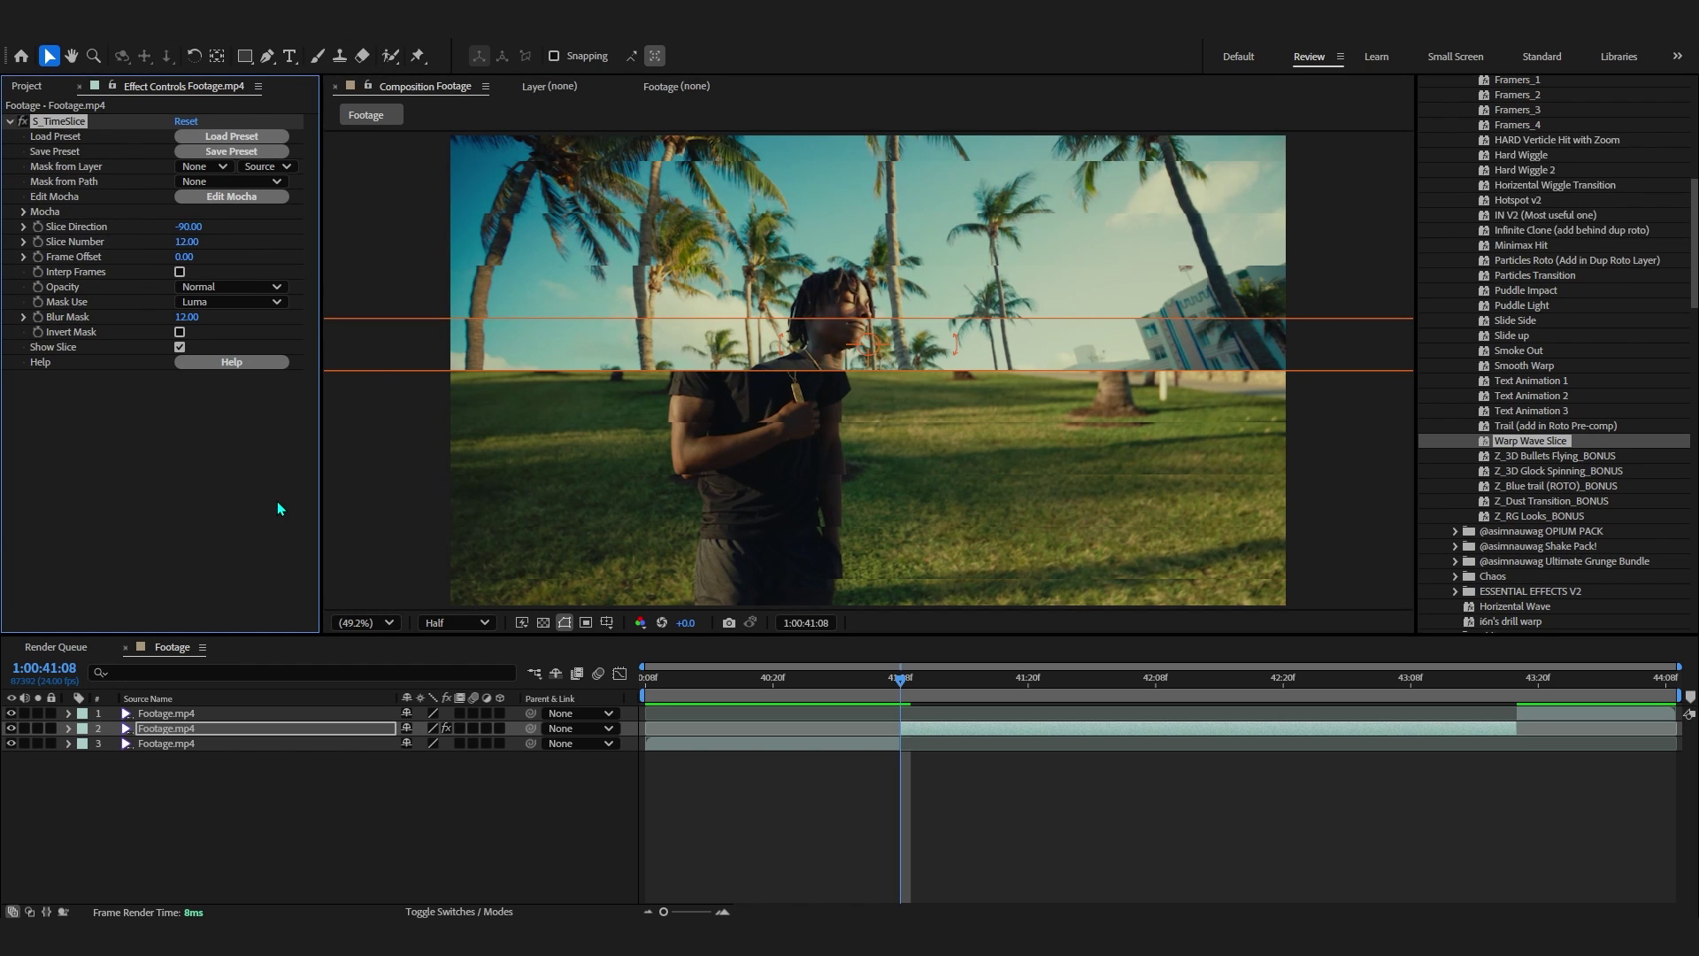
drag(187, 242, 235, 253)
- Preview the sliced clip and raise the S_TimeSlice Slice Number to 74
drag(942, 678, 1532, 756)
click(794, 683)
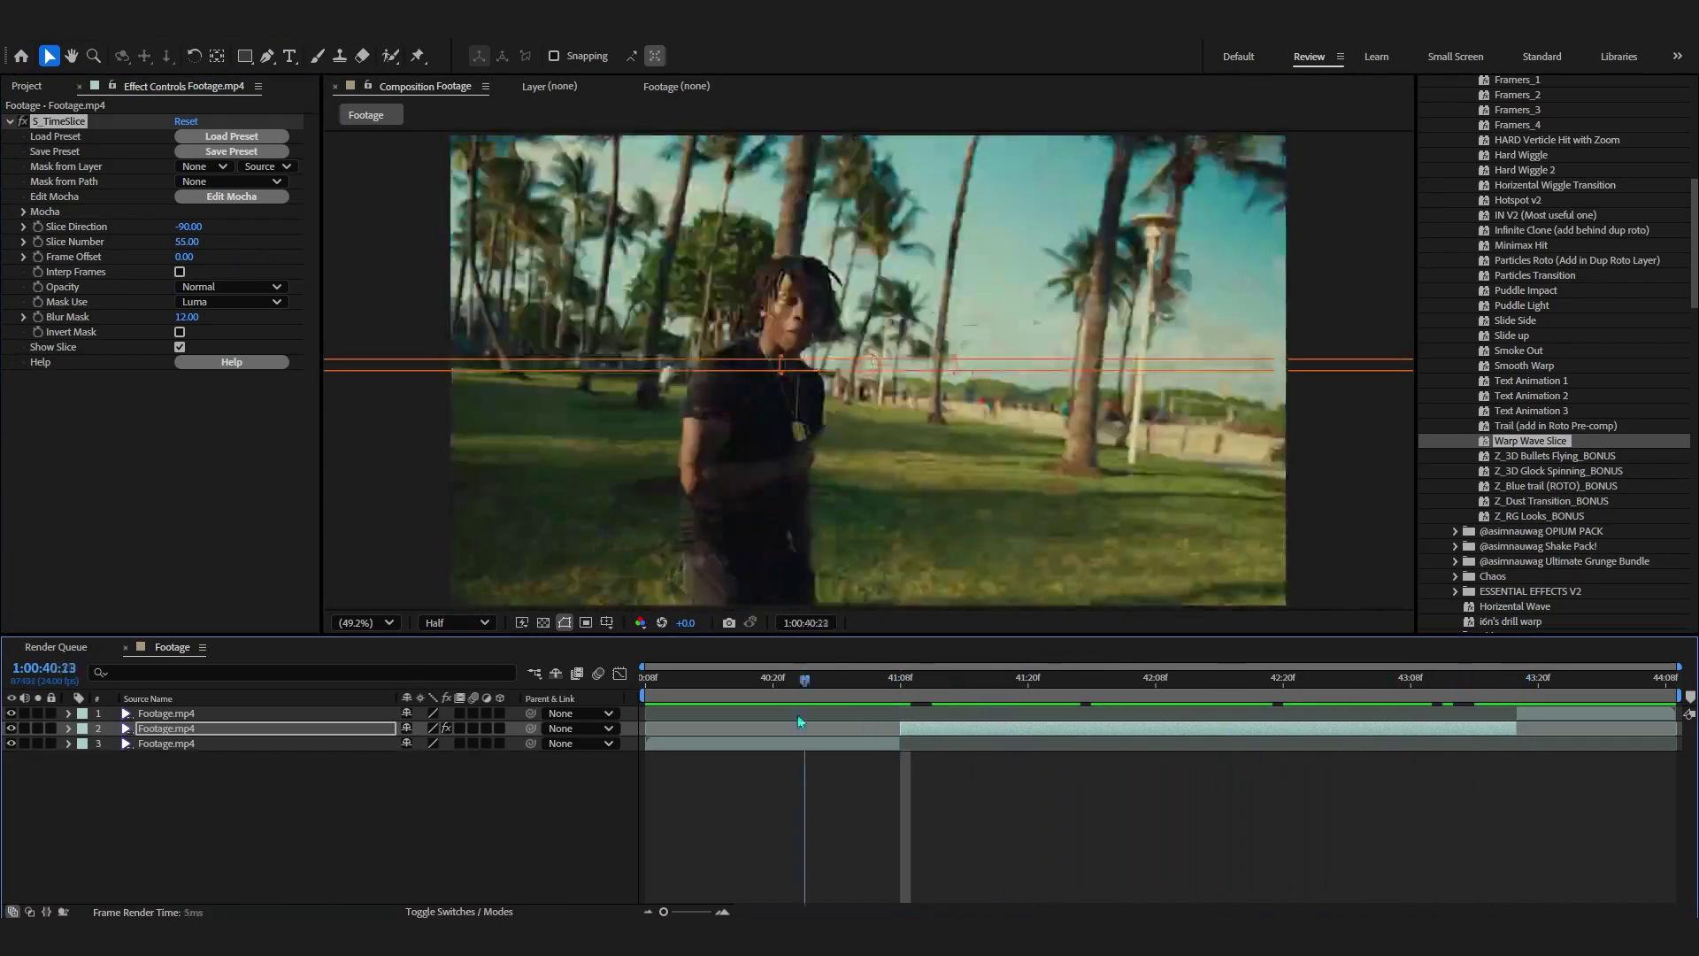
key(space)
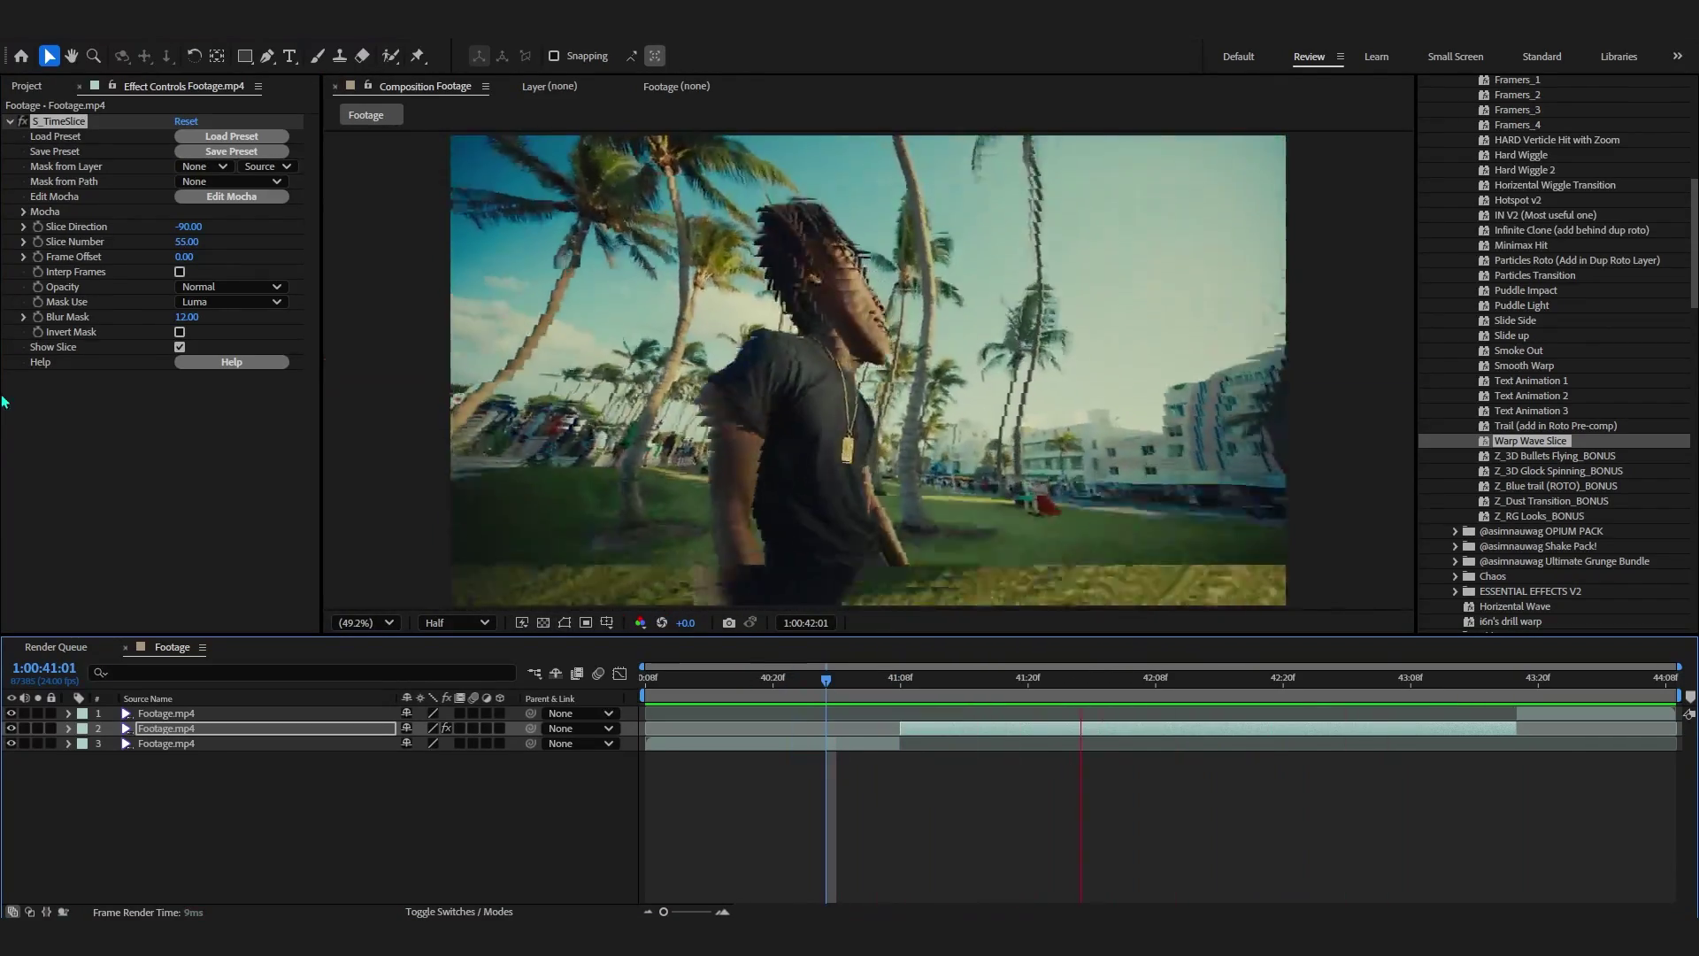
mouse_move(187, 242)
mouse_down()
mouse_move(204, 241)
mouse_move(176, 227)
mouse_move(255, 225)
mouse_move(211, 226)
mouse_up()
- Try a Slice Direction of 0 in S_TimeSlice and undo the change
key(ctrl+z)
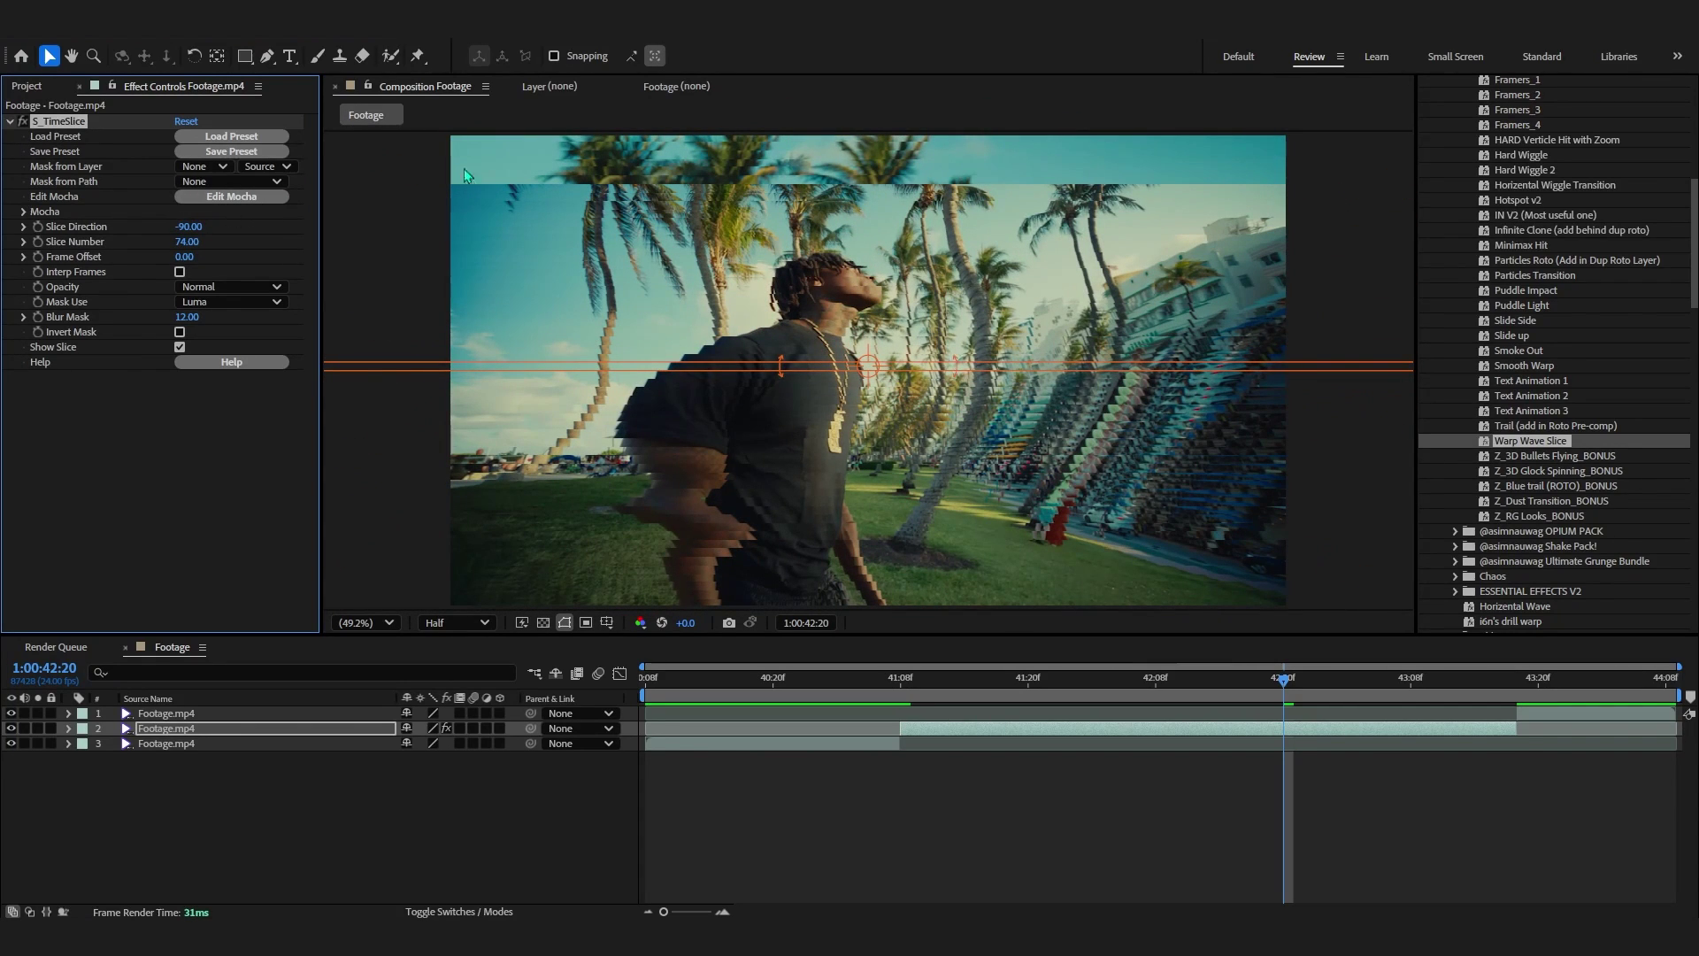
text(0)
key(Return)
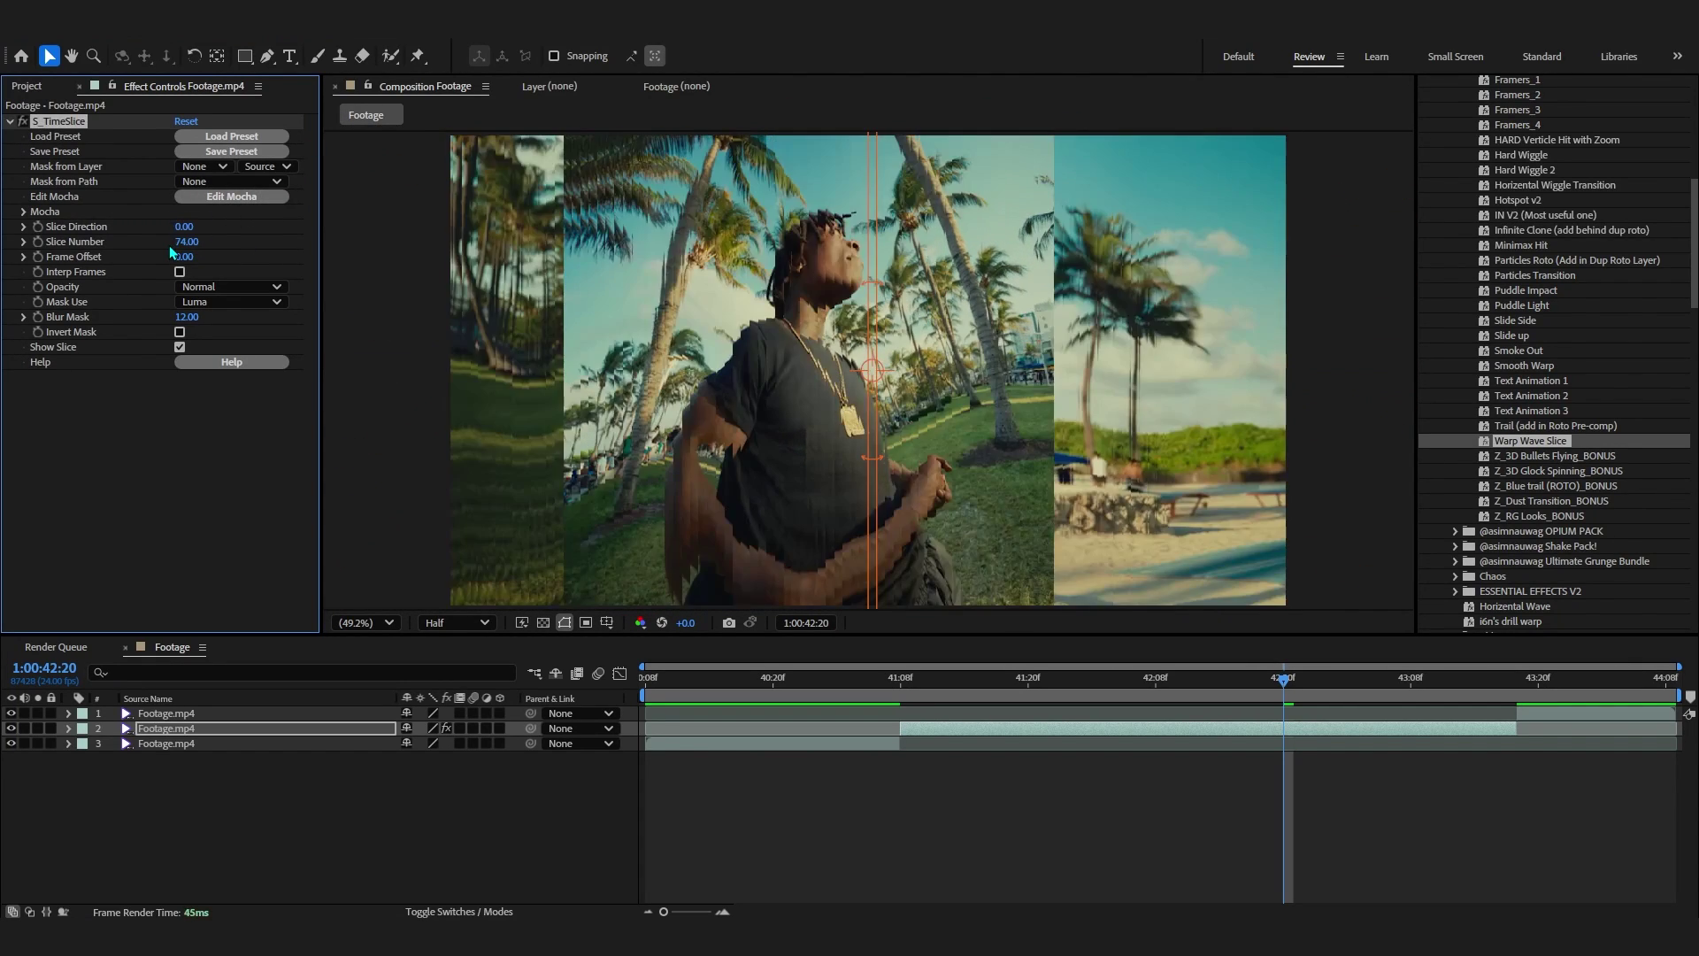
drag(912, 677, 867, 682)
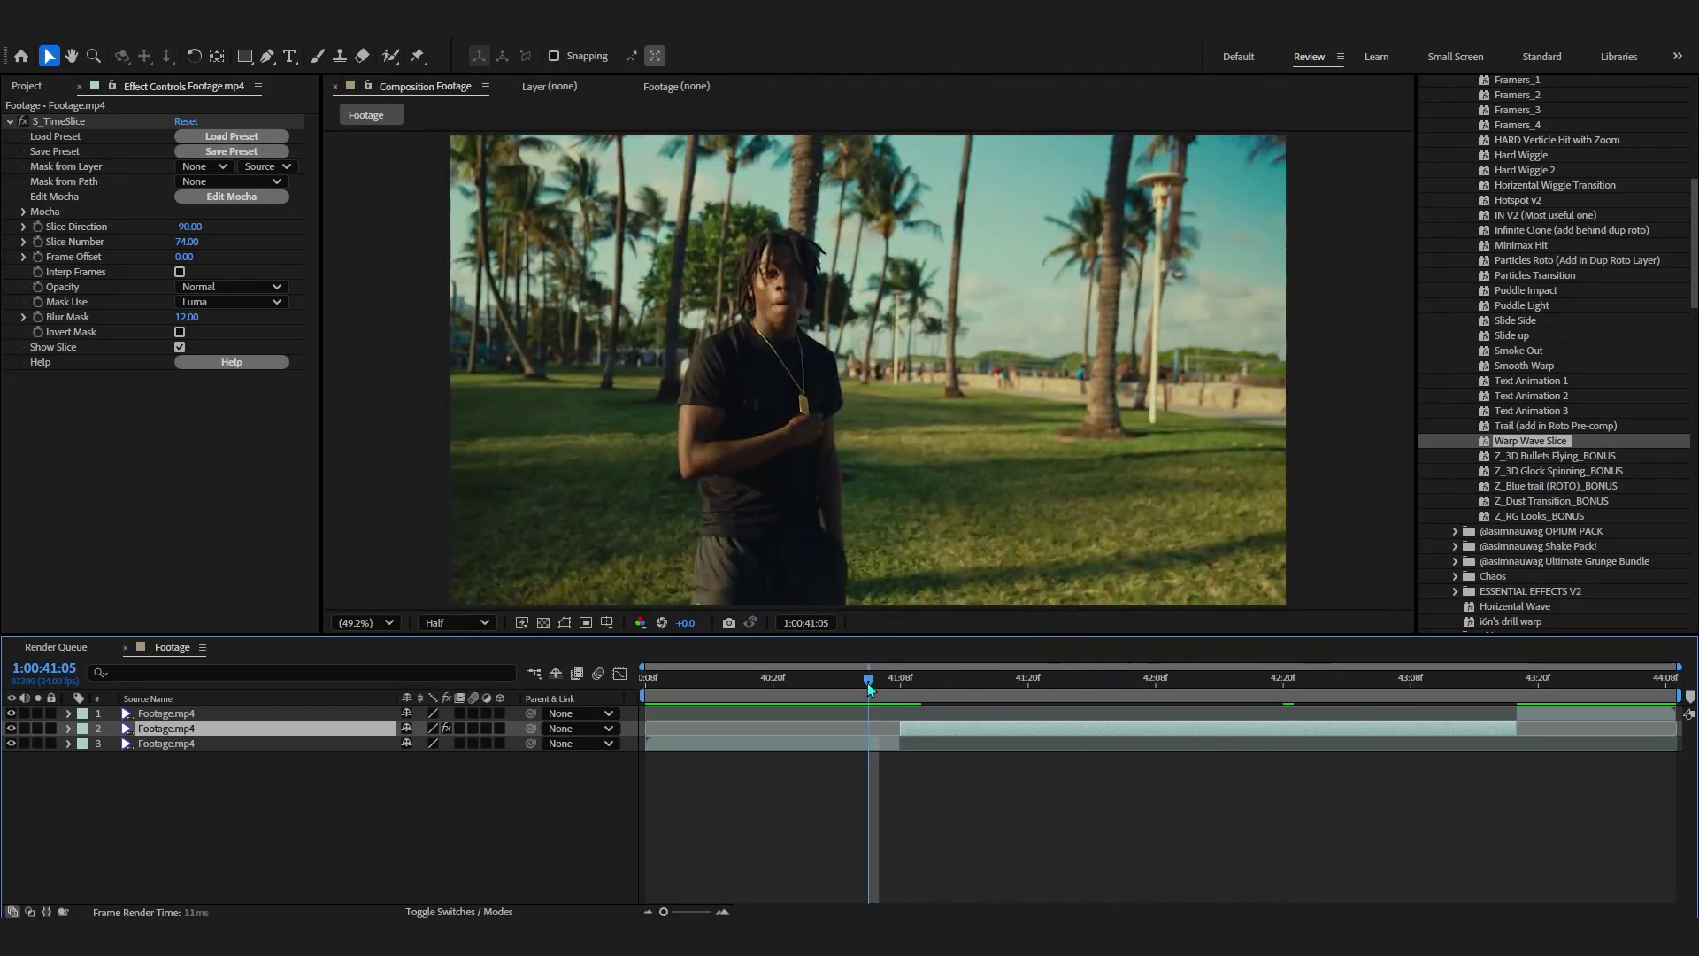
key(ctrl+z)
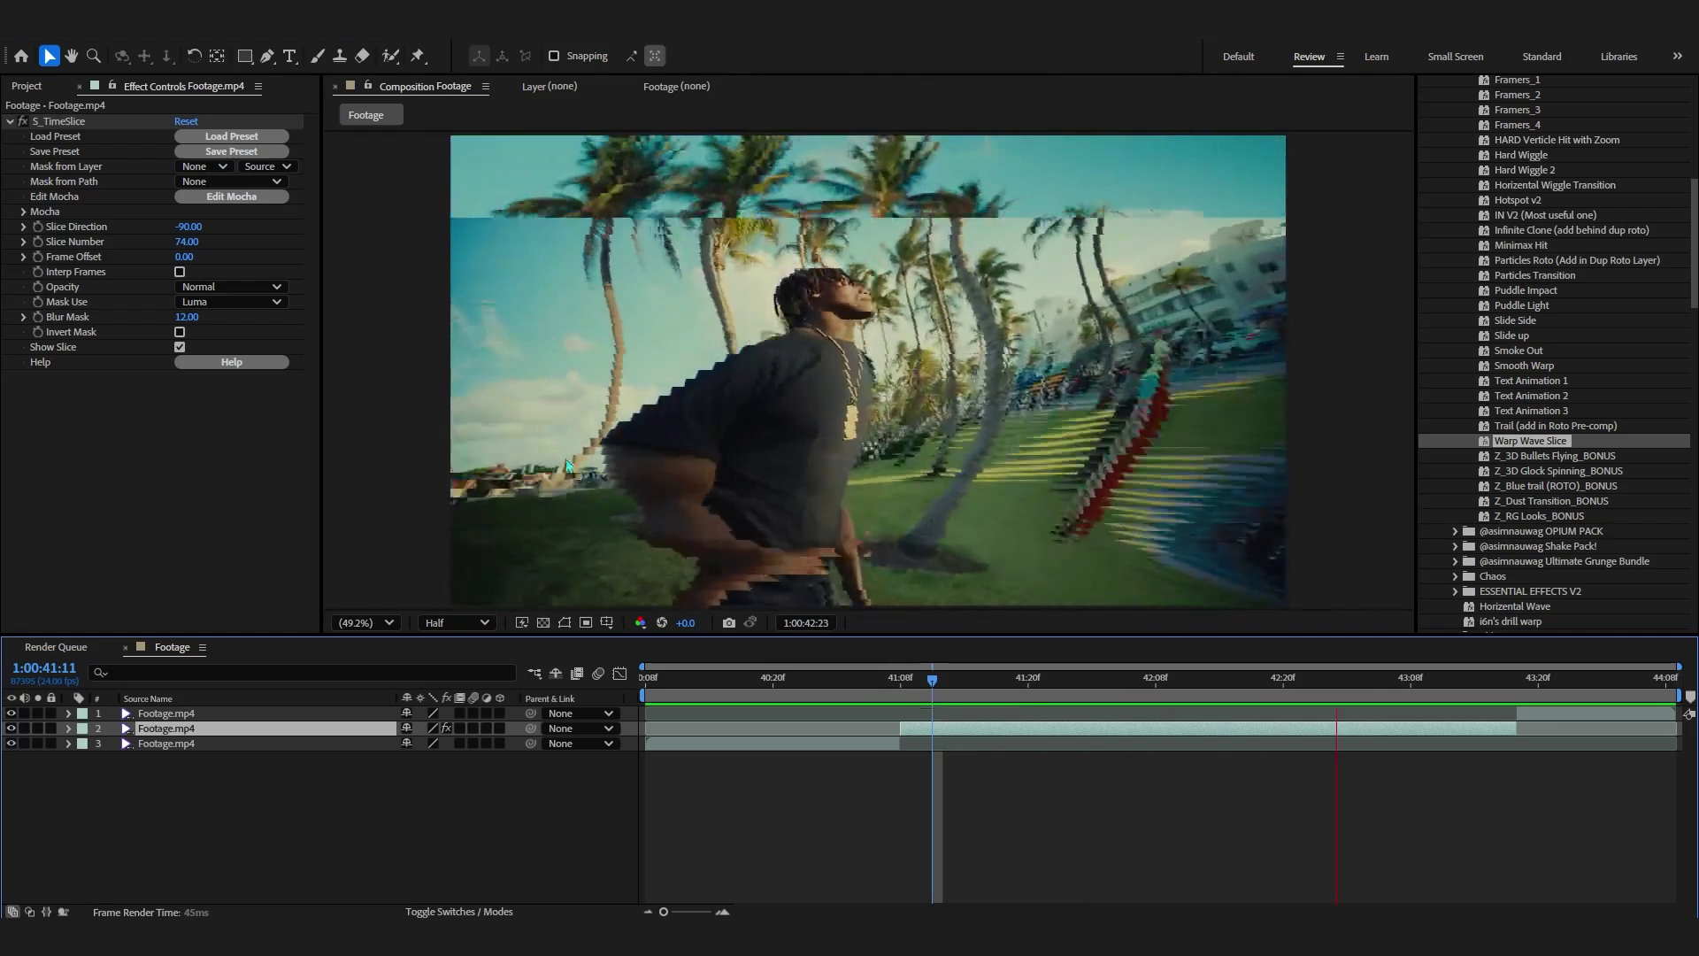
- Enable Interp Frames in S_TimeSlice and inspect the smoothed slices on the man's shoulder and arm
key(space)
click(180, 272)
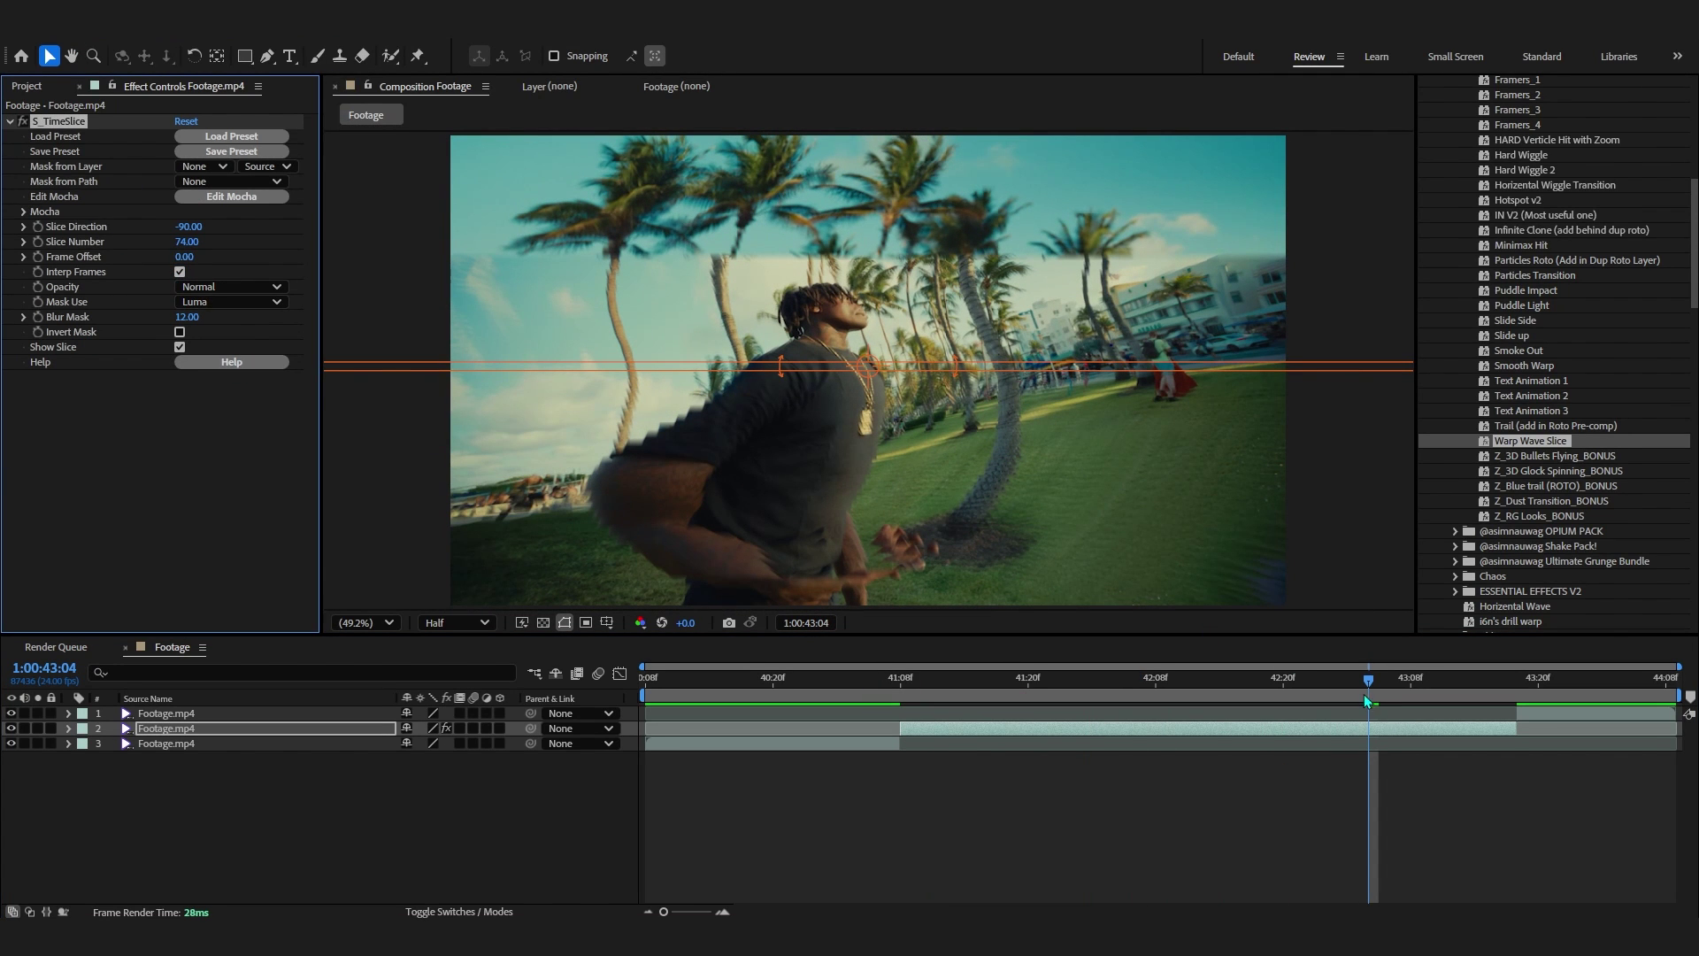
drag(1367, 701, 1283, 760)
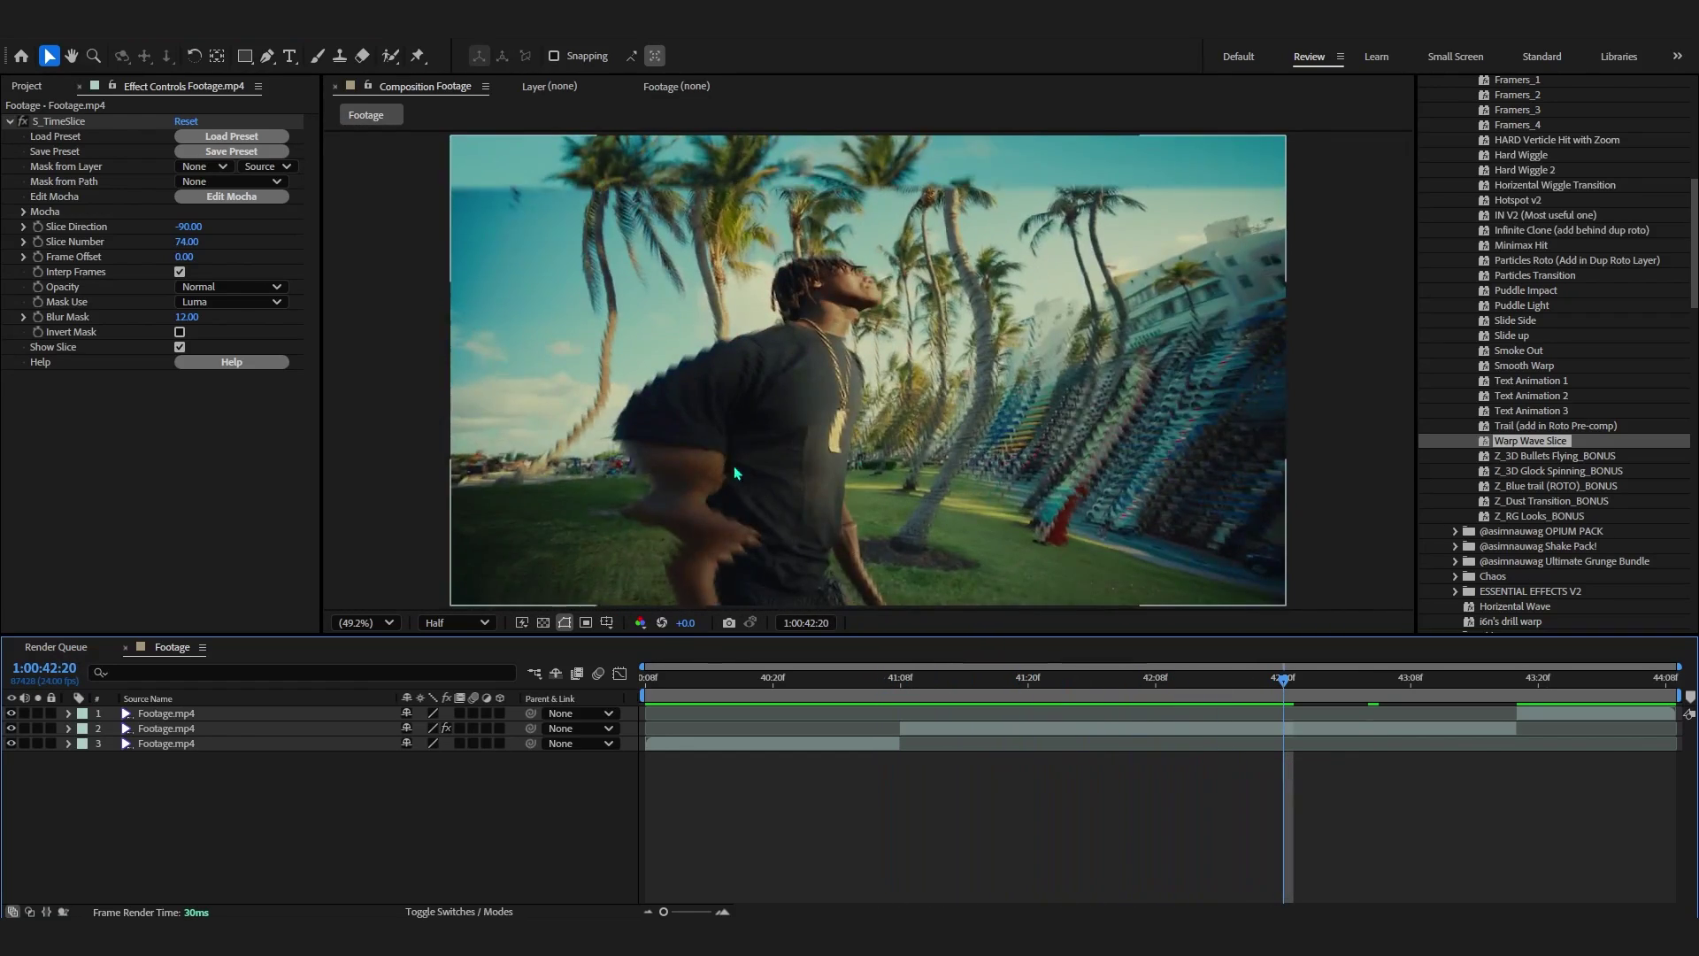
scroll(757, 493, up, 2)
drag(634, 390, 738, 392)
scroll(897, 396, down, 1)
- Set the S_TimeSlice Slice Number to 65 and preview the clip
drag(187, 242, 166, 241)
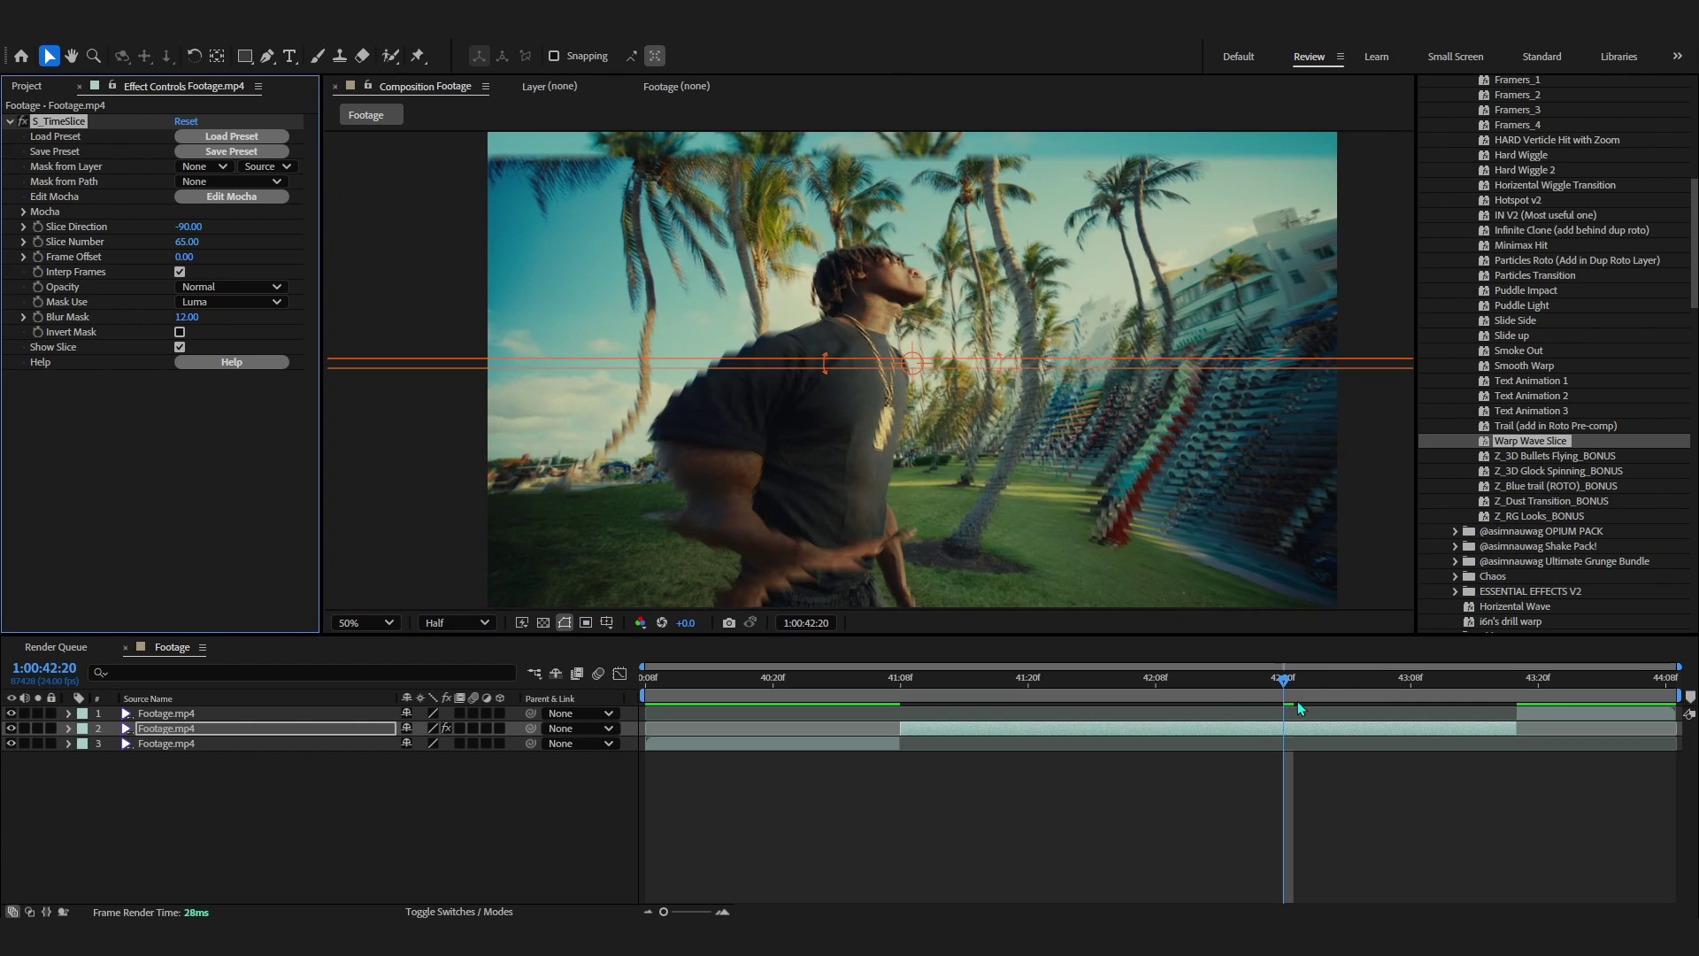
key(space)
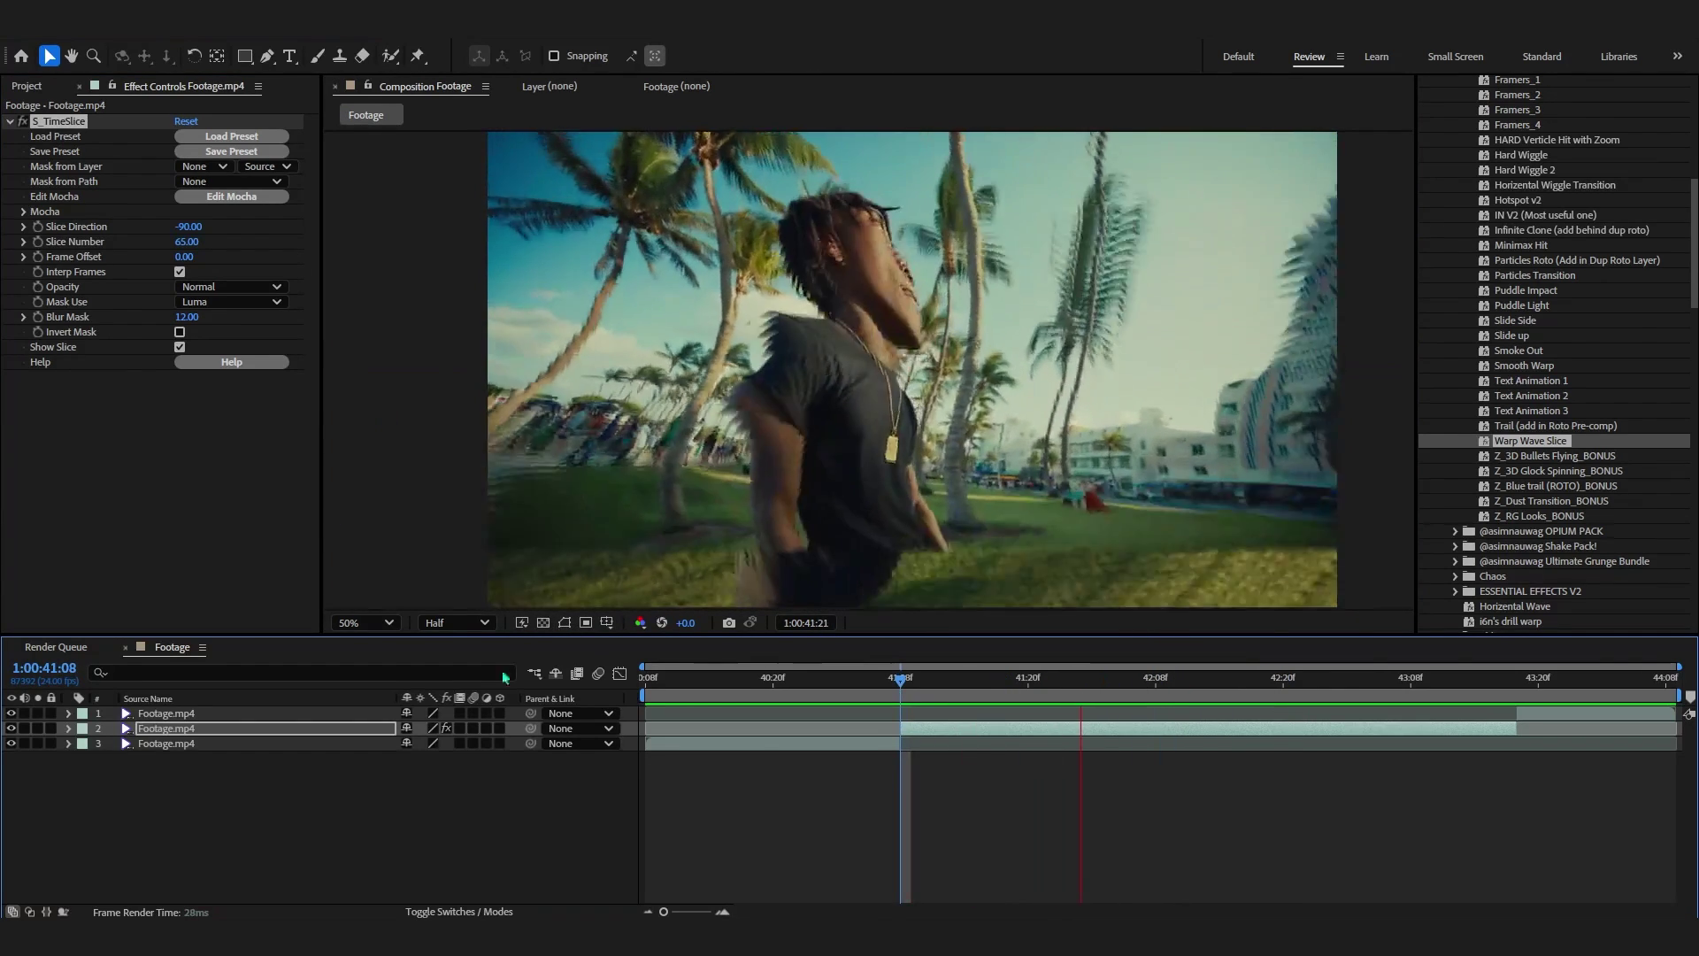
key(space)
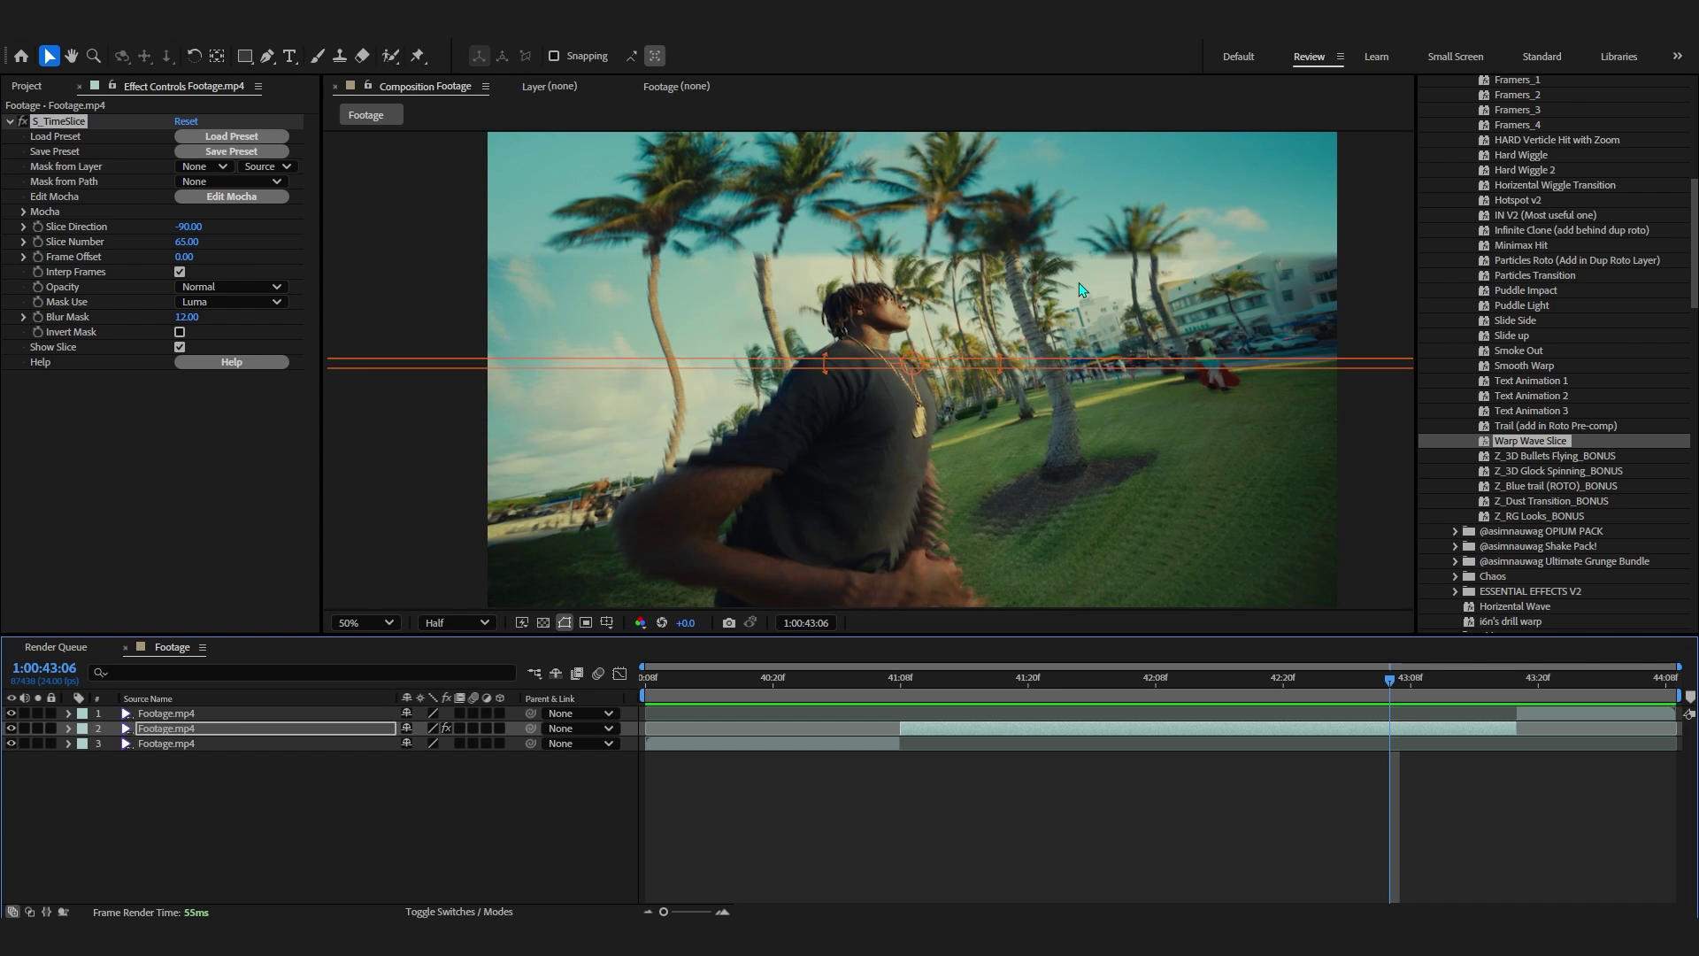
- Add Optics Compensation to the second layer with Reverse Lens Distortion enabled and a Field of View of 66
key(ctrl+space)
text(op)
click(1010, 376)
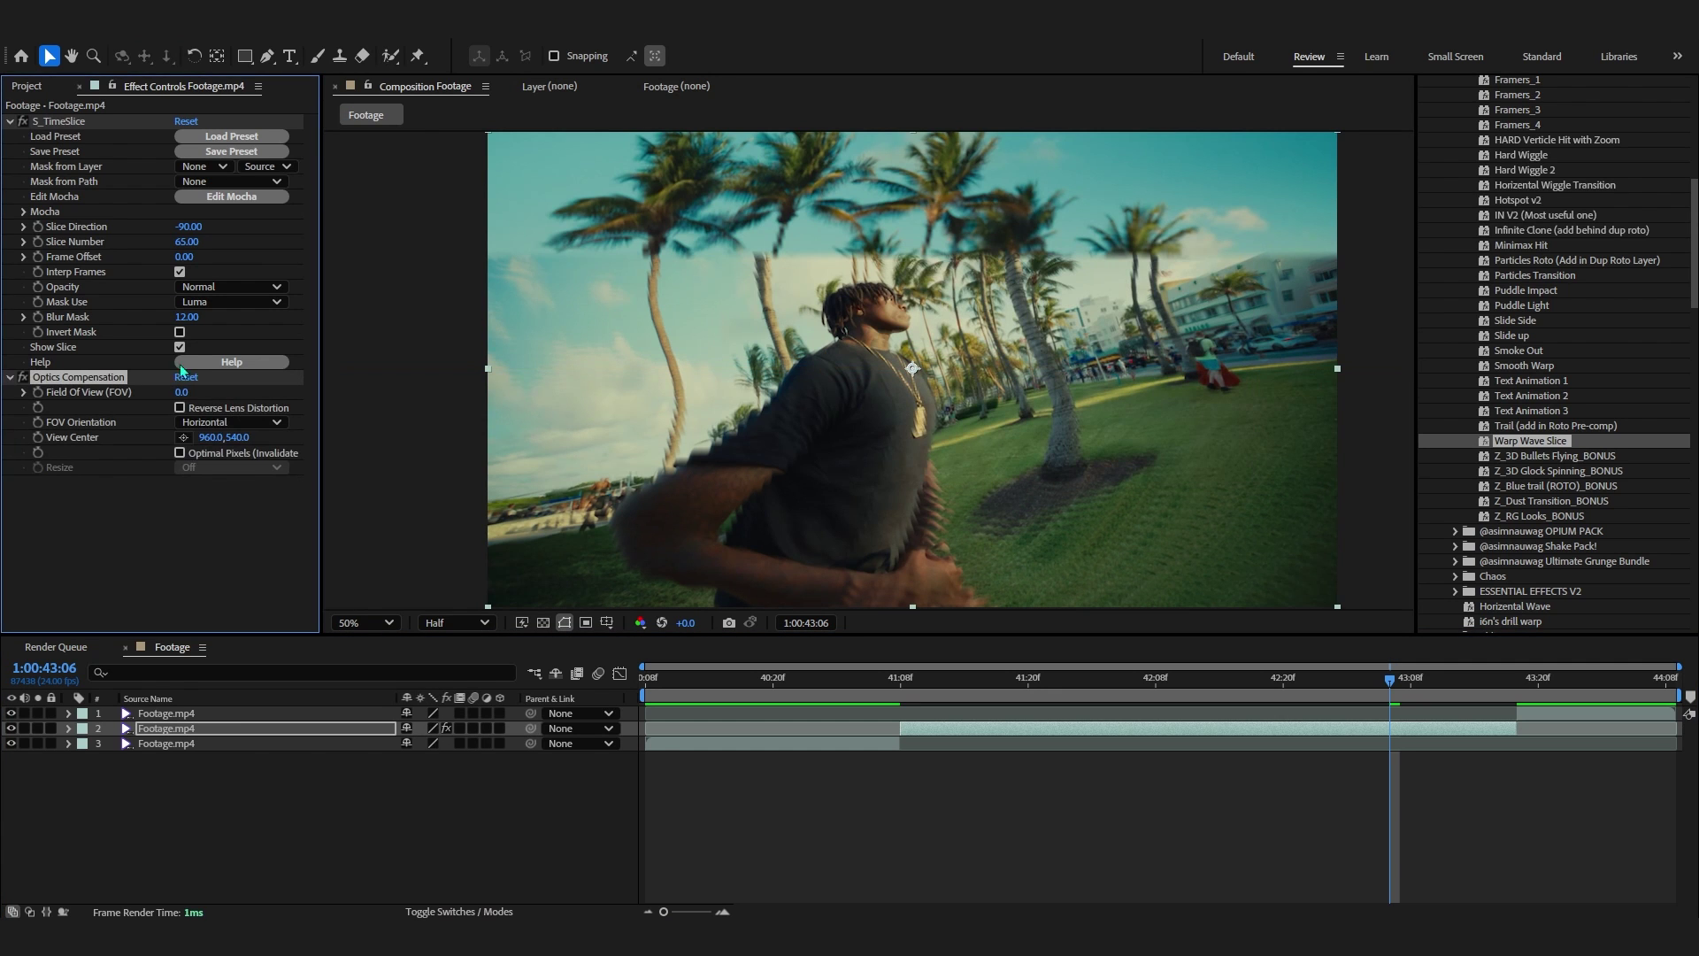
drag(180, 394, 739, 366)
- Add CC Lens to the second layer with Convergence 99 and Size 172, and preview from the clip's start
text(cc lens)
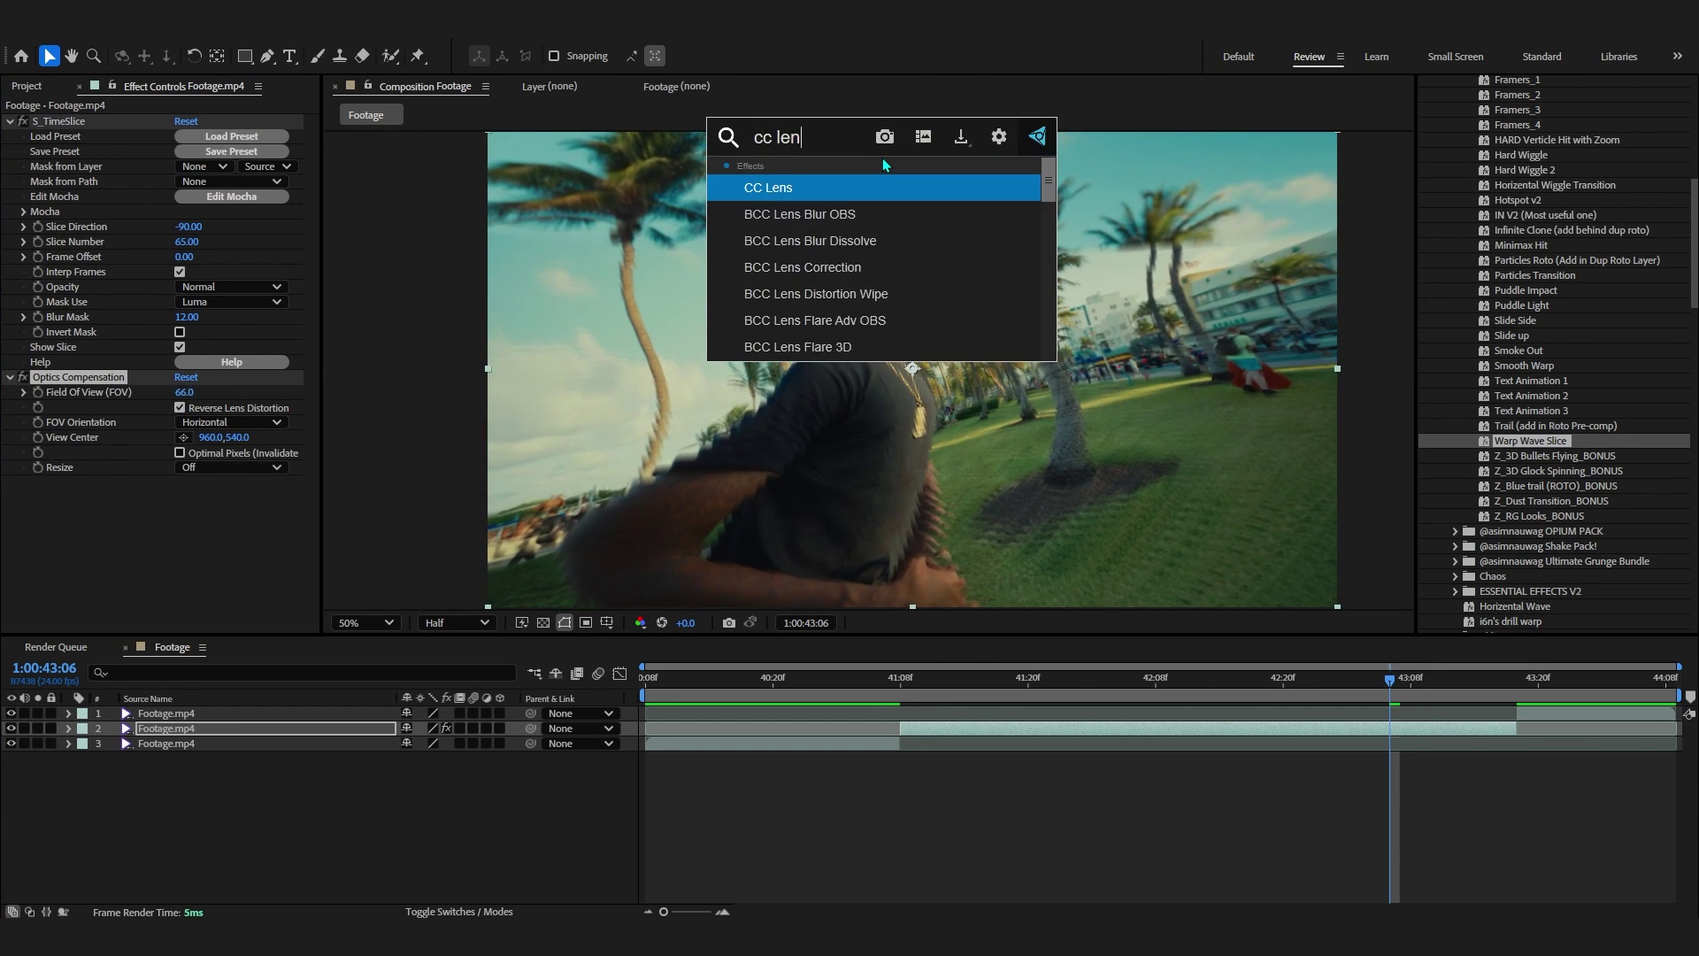
key(Return)
drag(385, 539, 476, 522)
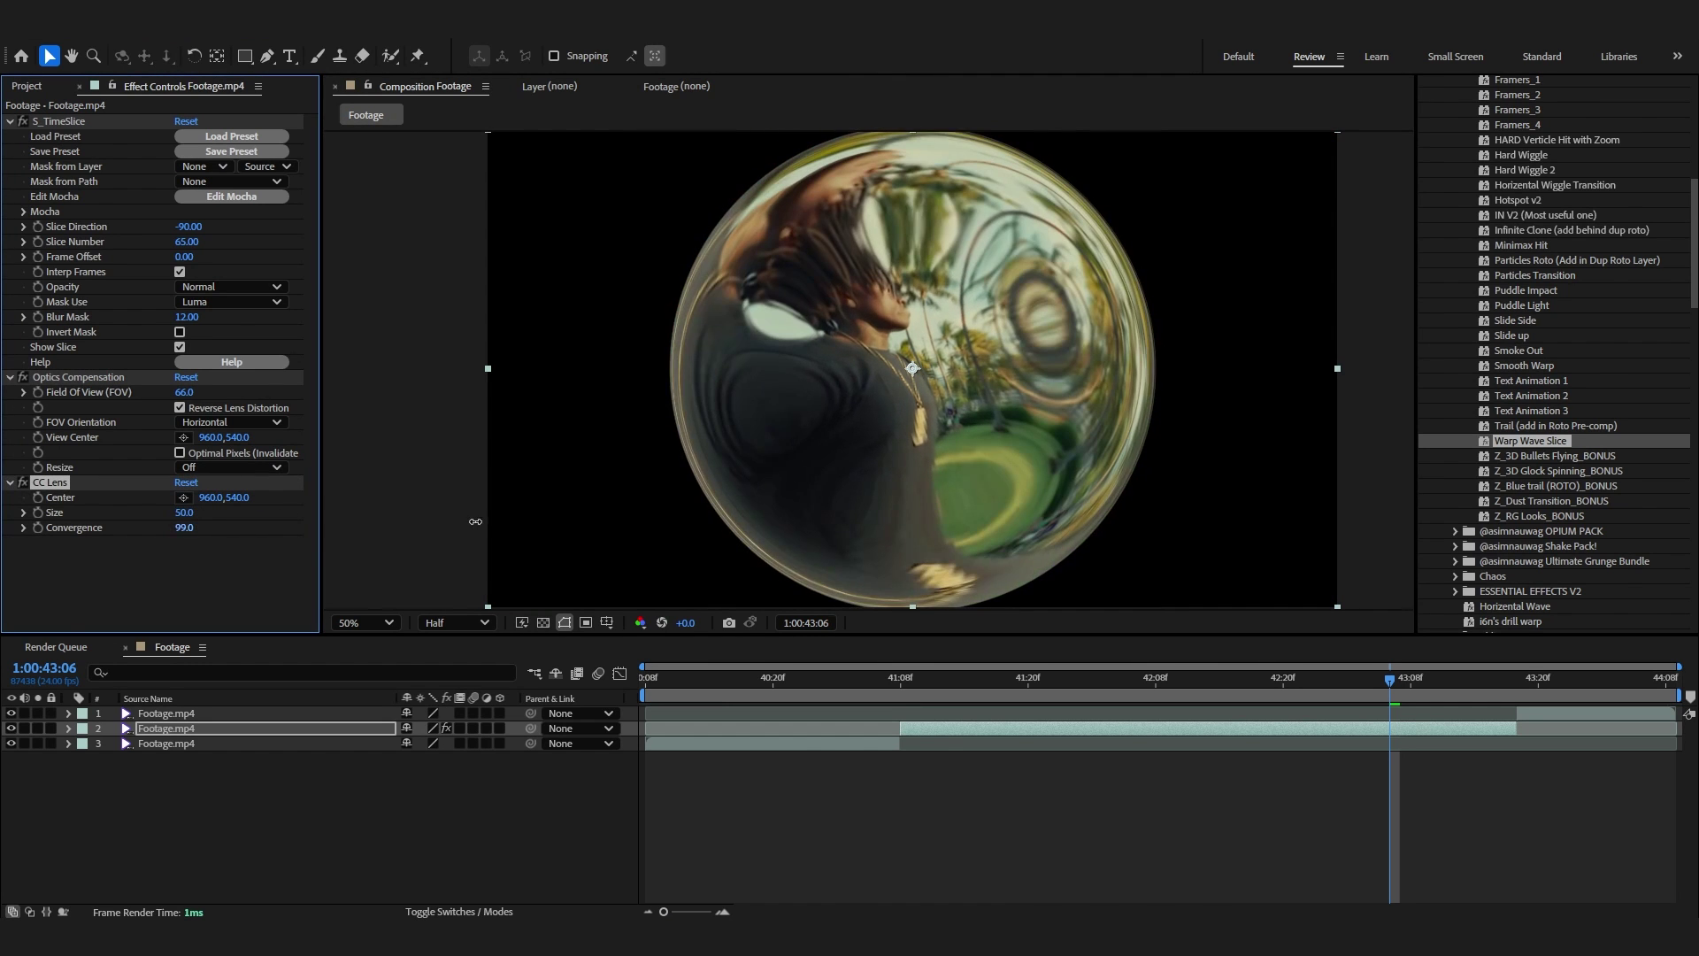
drag(186, 513, 280, 497)
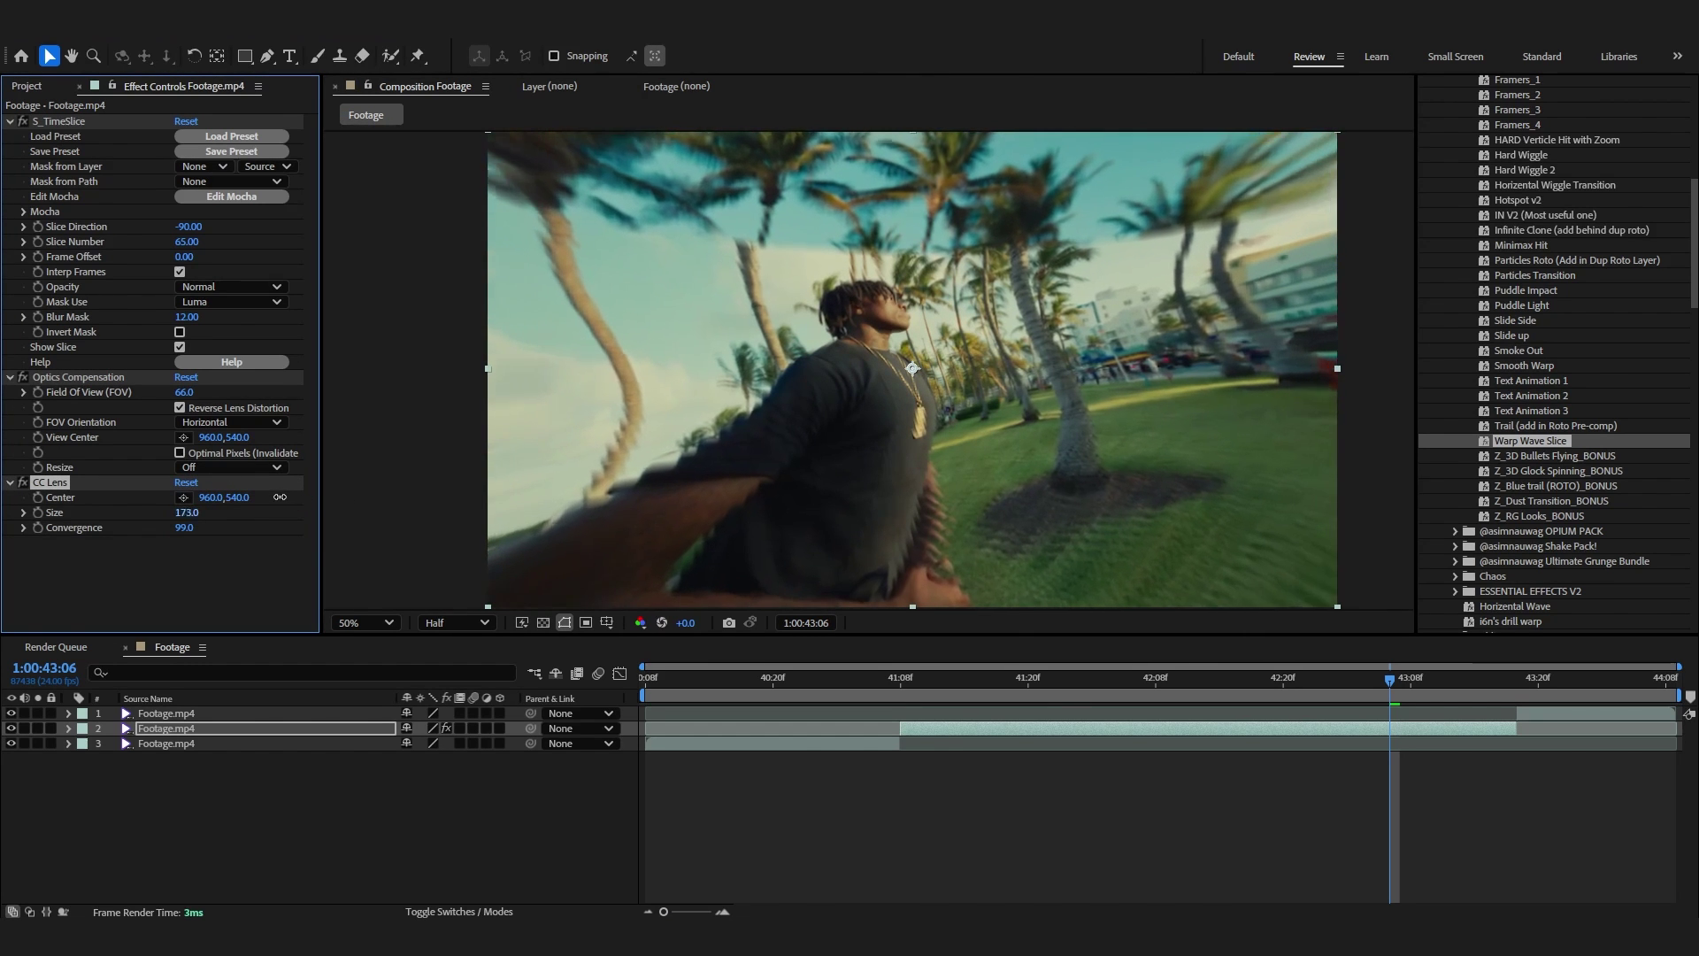
drag(1086, 682, 881, 673)
key(space)
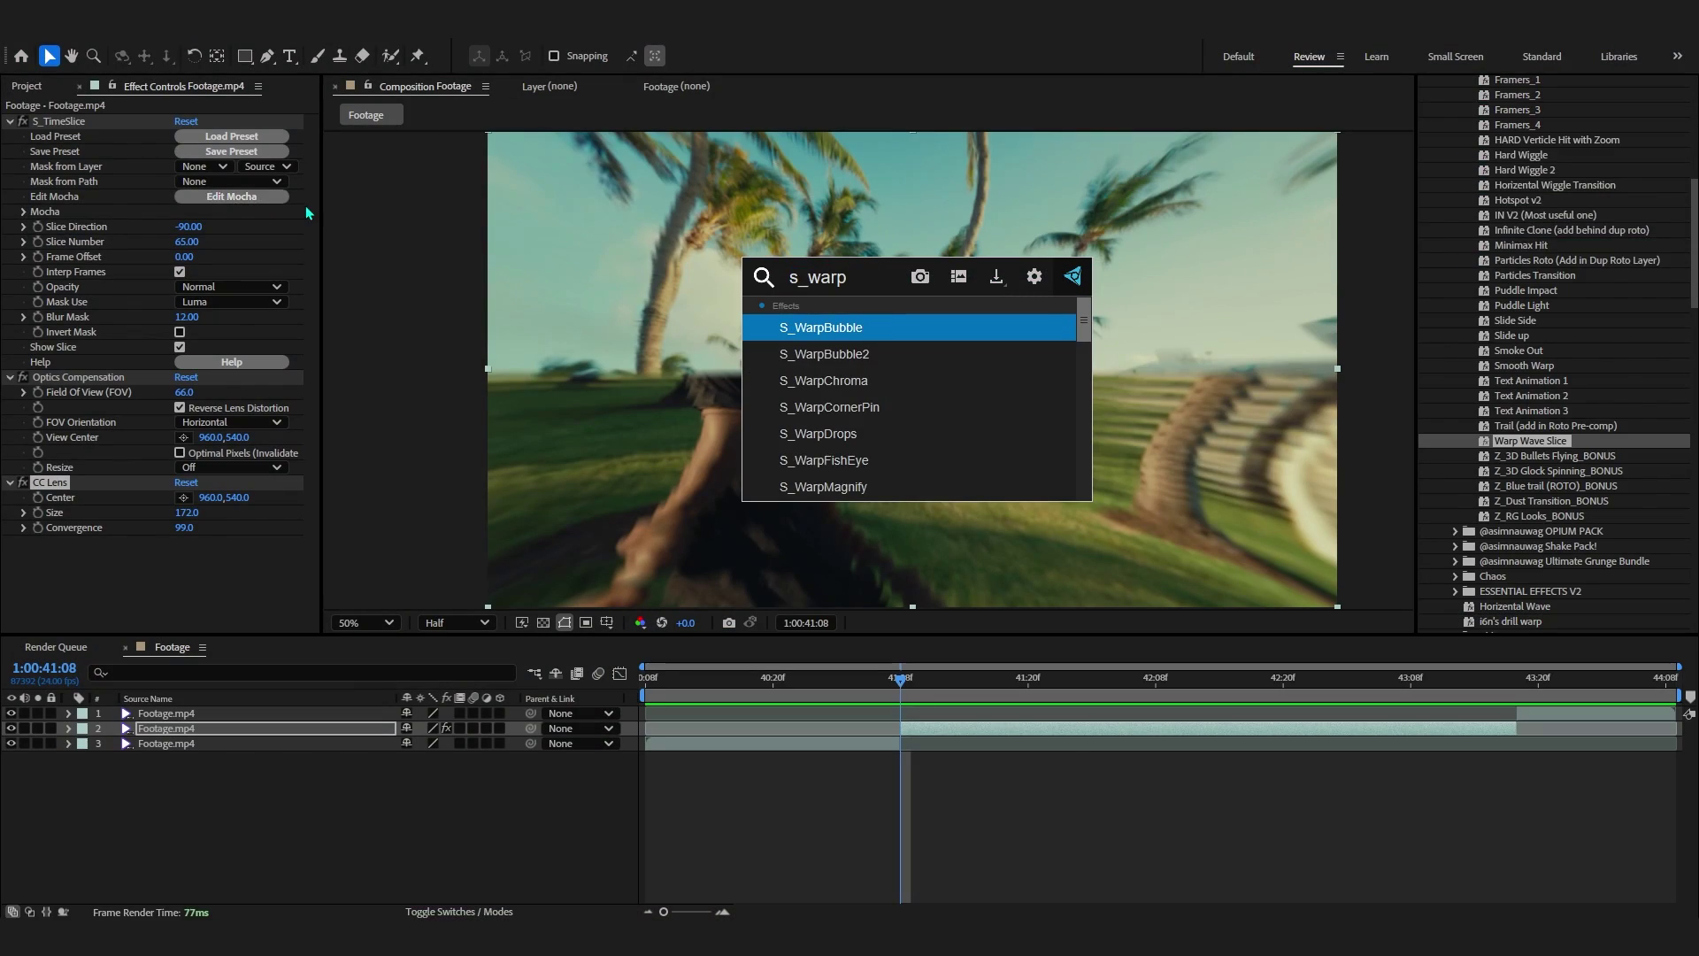
- Add the S_WarpWaves effect to the second layer and move it above S_TimeSlice in the effect order
text(wav)
key(Return)
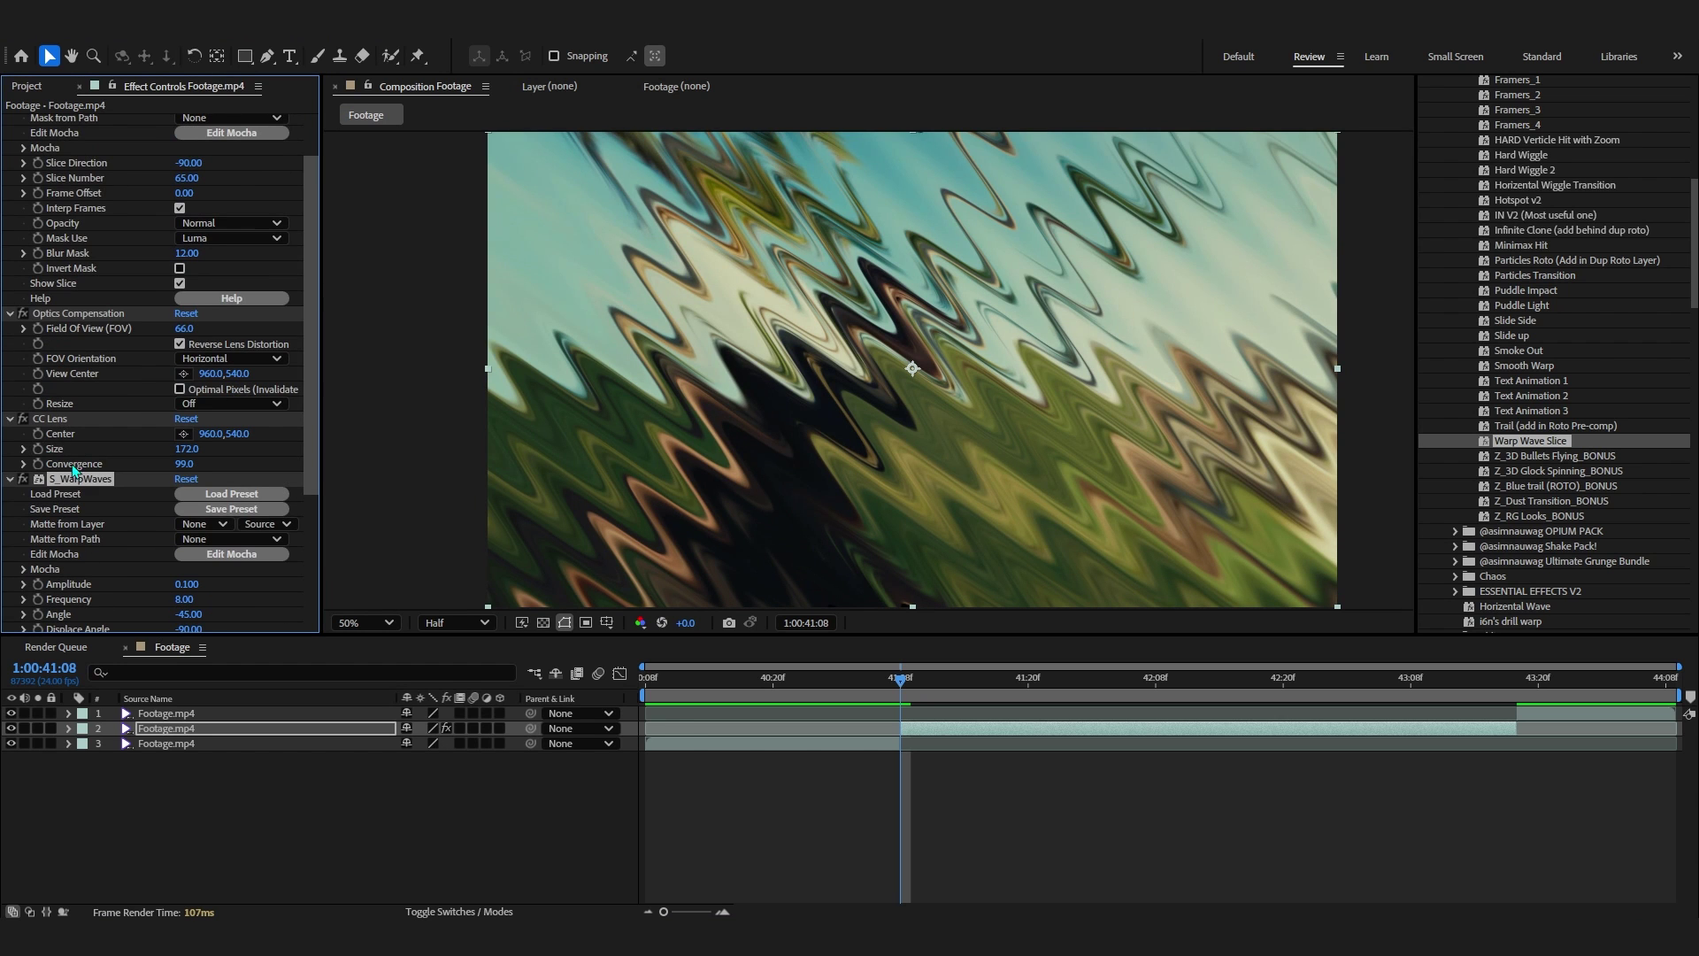
drag(137, 148, 135, 146)
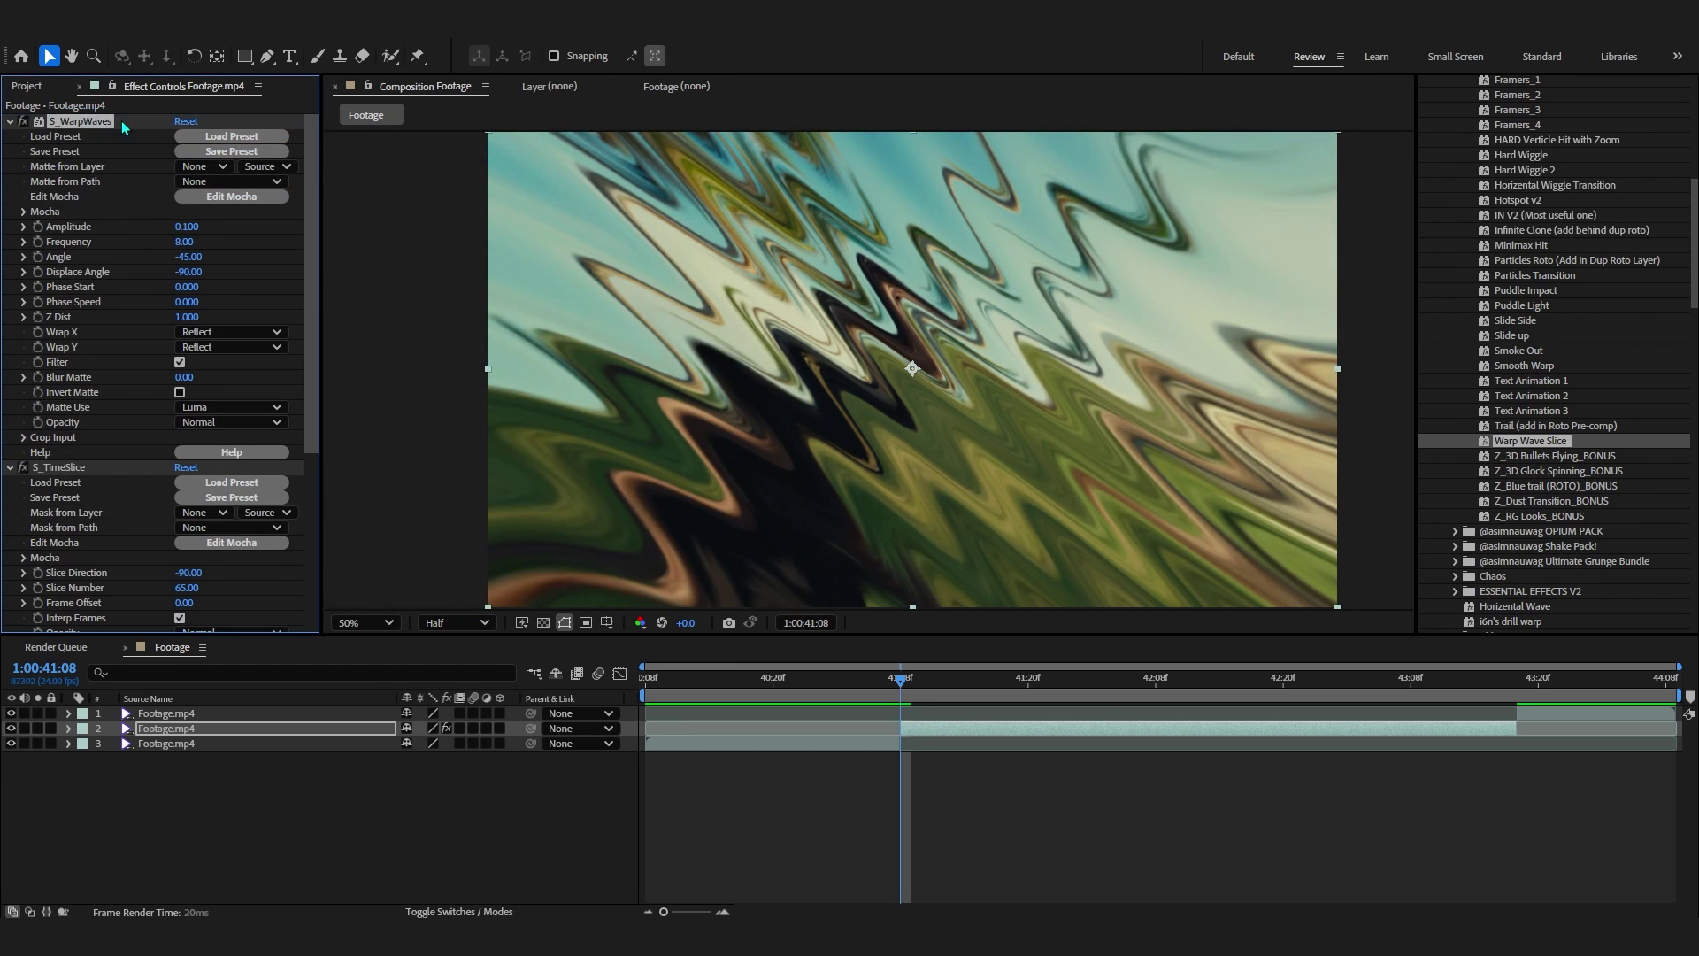
- With S_TimeSlice disabled, set the S_WarpWaves Angle to -88, Amplitude to 0.005 and Frequency to 5.10
mouse_move(184, 257)
mouse_down()
mouse_move(142, 257)
mouse_move(181, 228)
mouse_up()
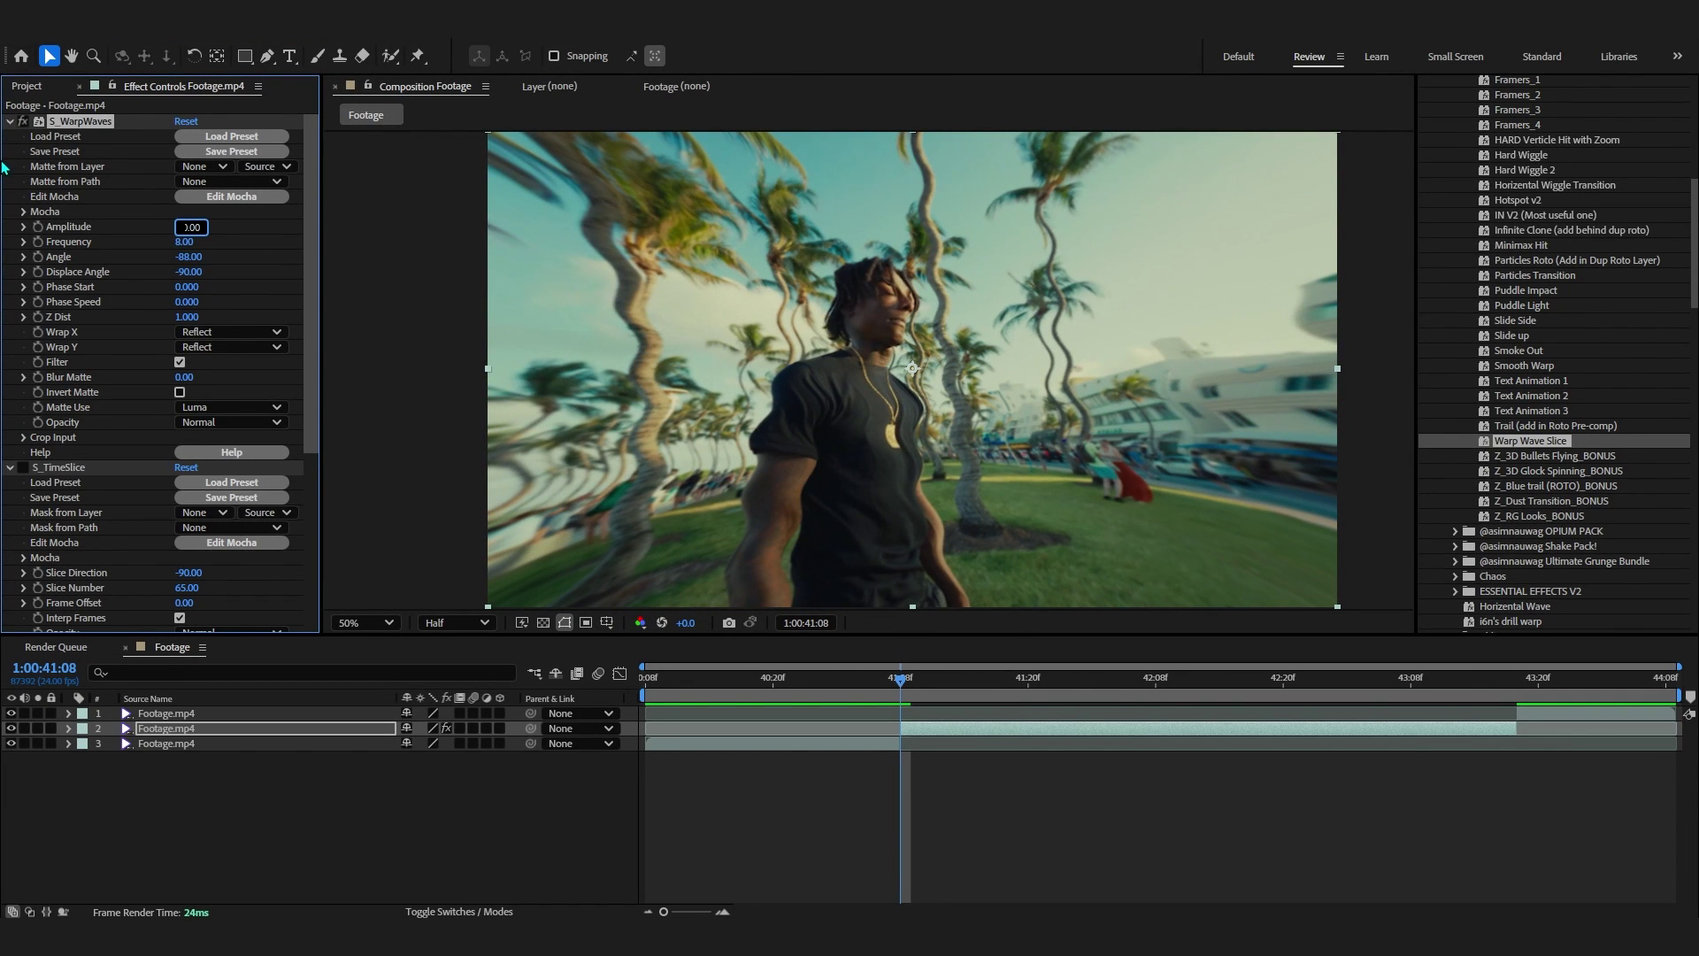
key(Return)
drag(184, 242, 158, 265)
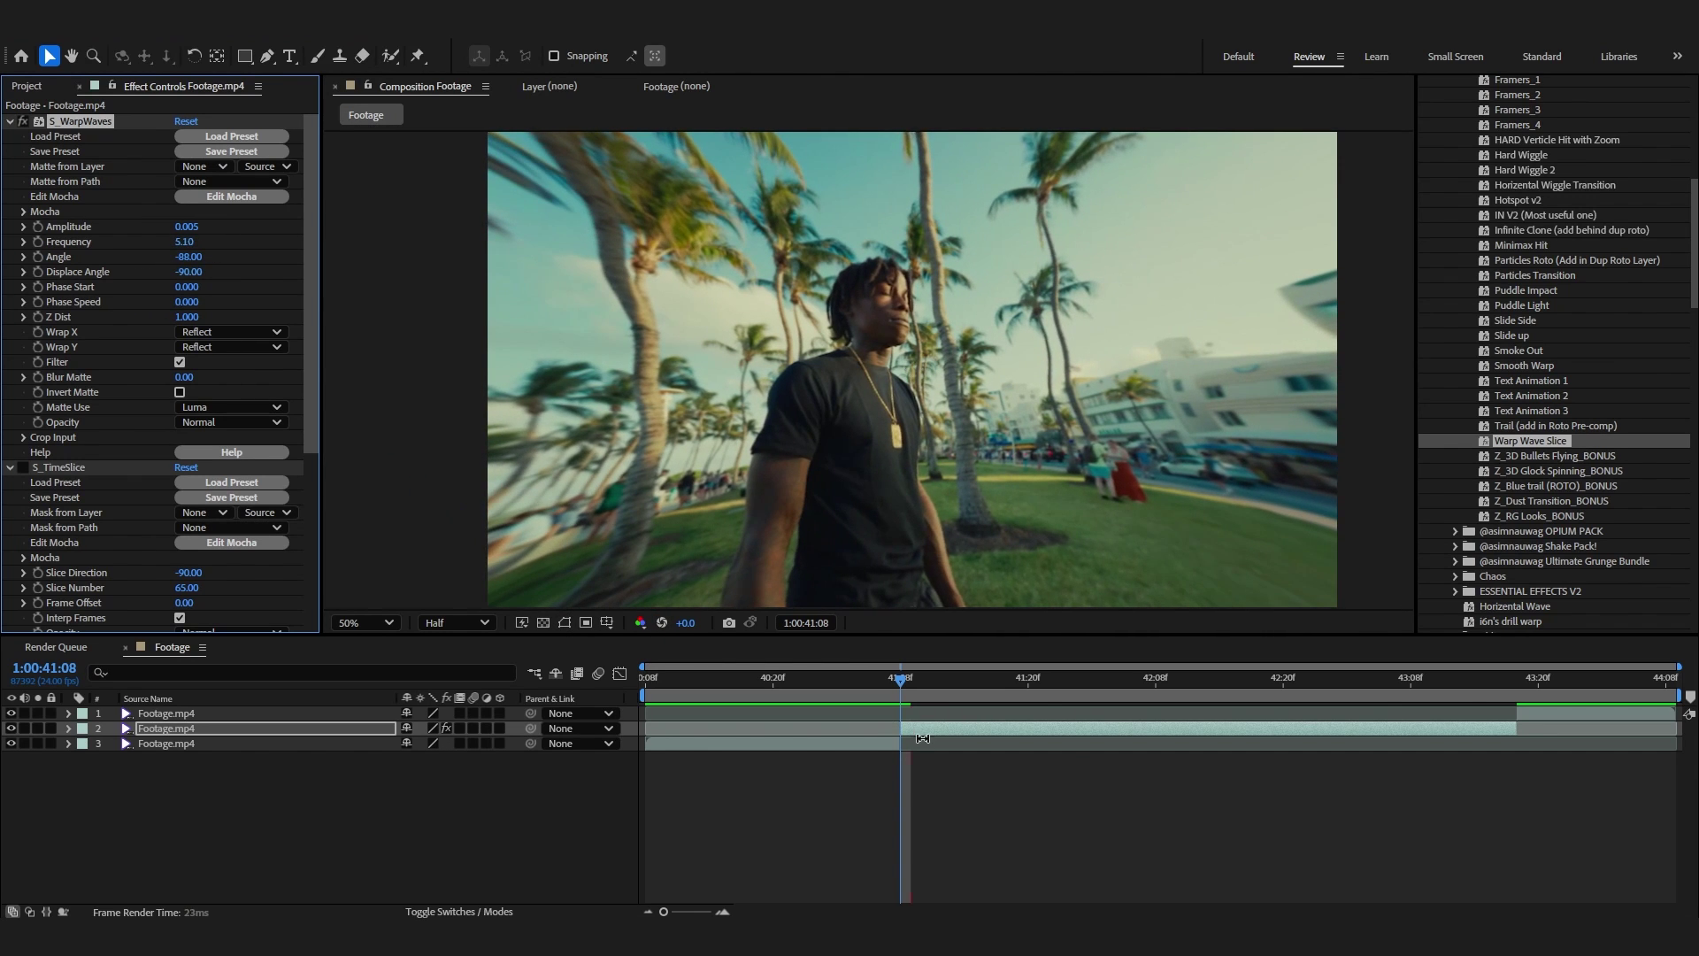
- Set the S_WarpWaves Phase Speed to 3.900 and Frequency to 2.70, and re-enable S_TimeSlice
key(space)
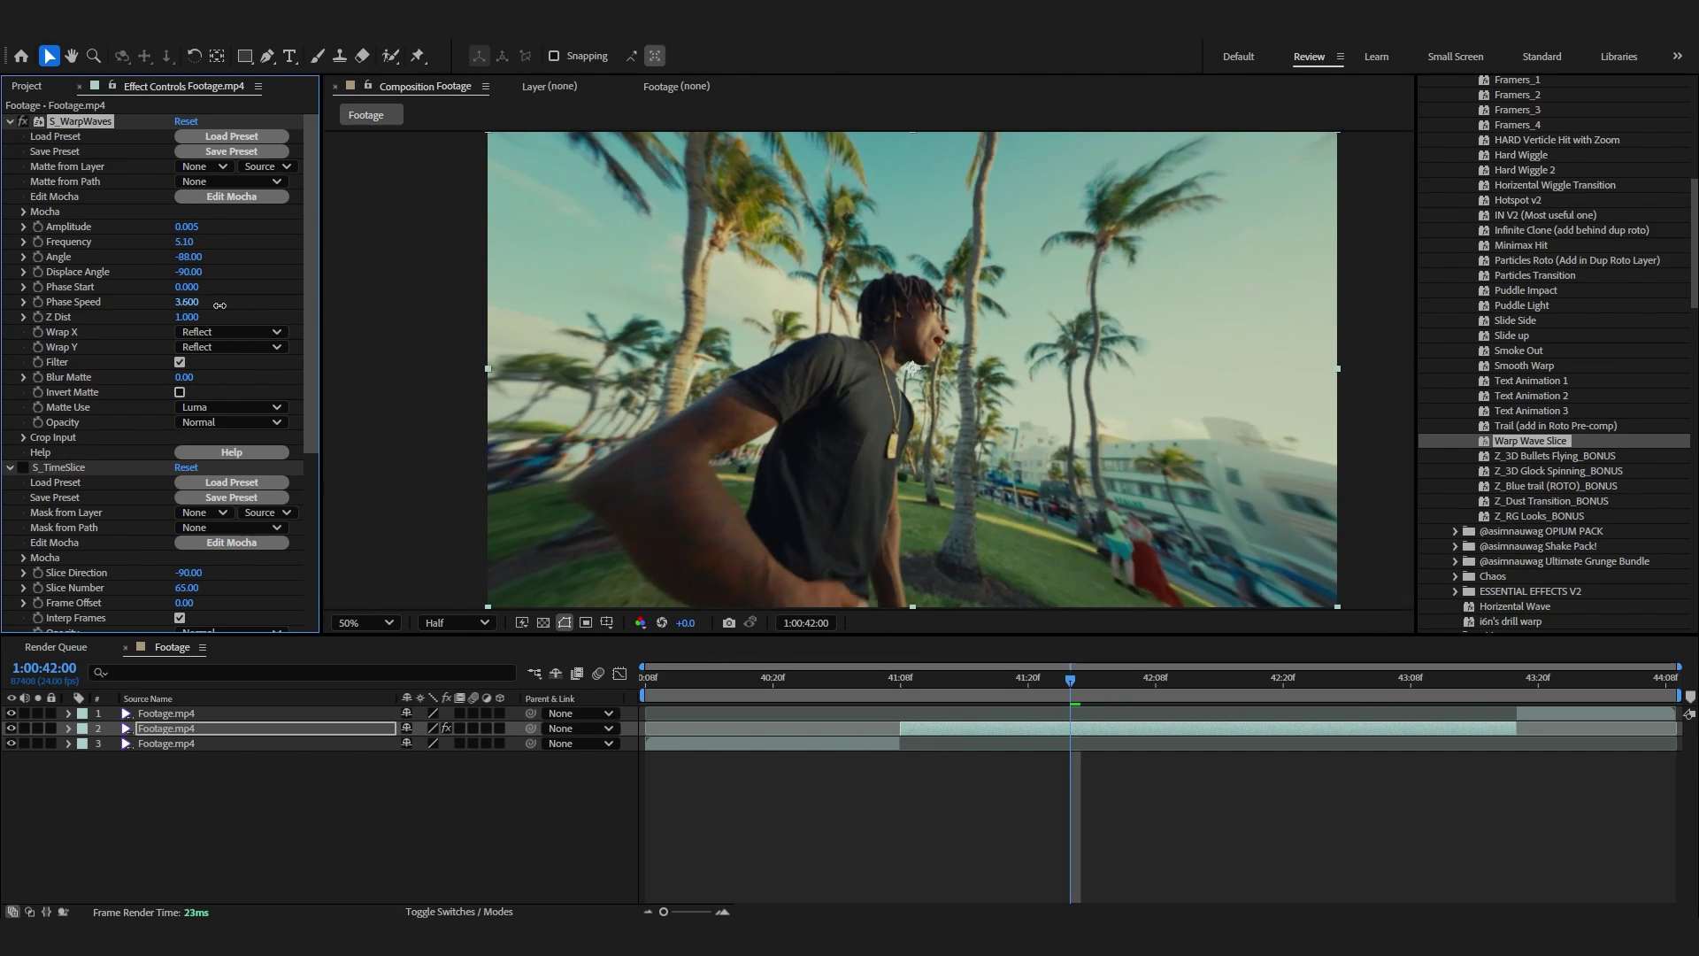
drag(207, 304, 294, 406)
key(space)
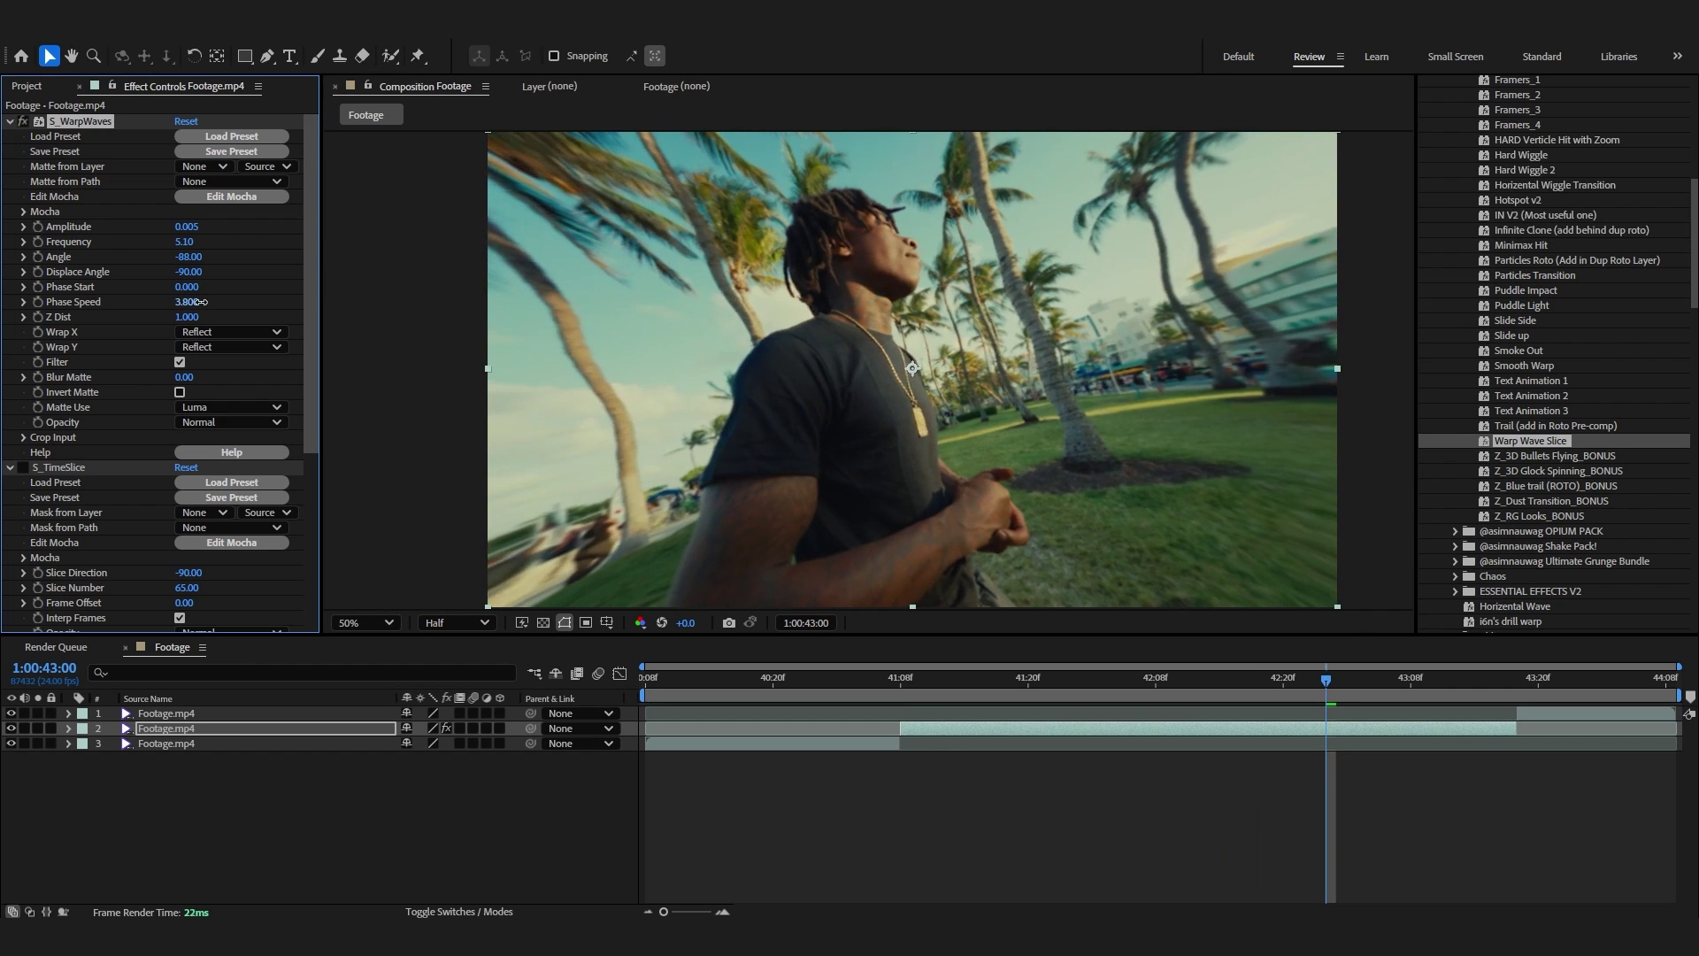
click(898, 686)
drag(184, 241, 156, 241)
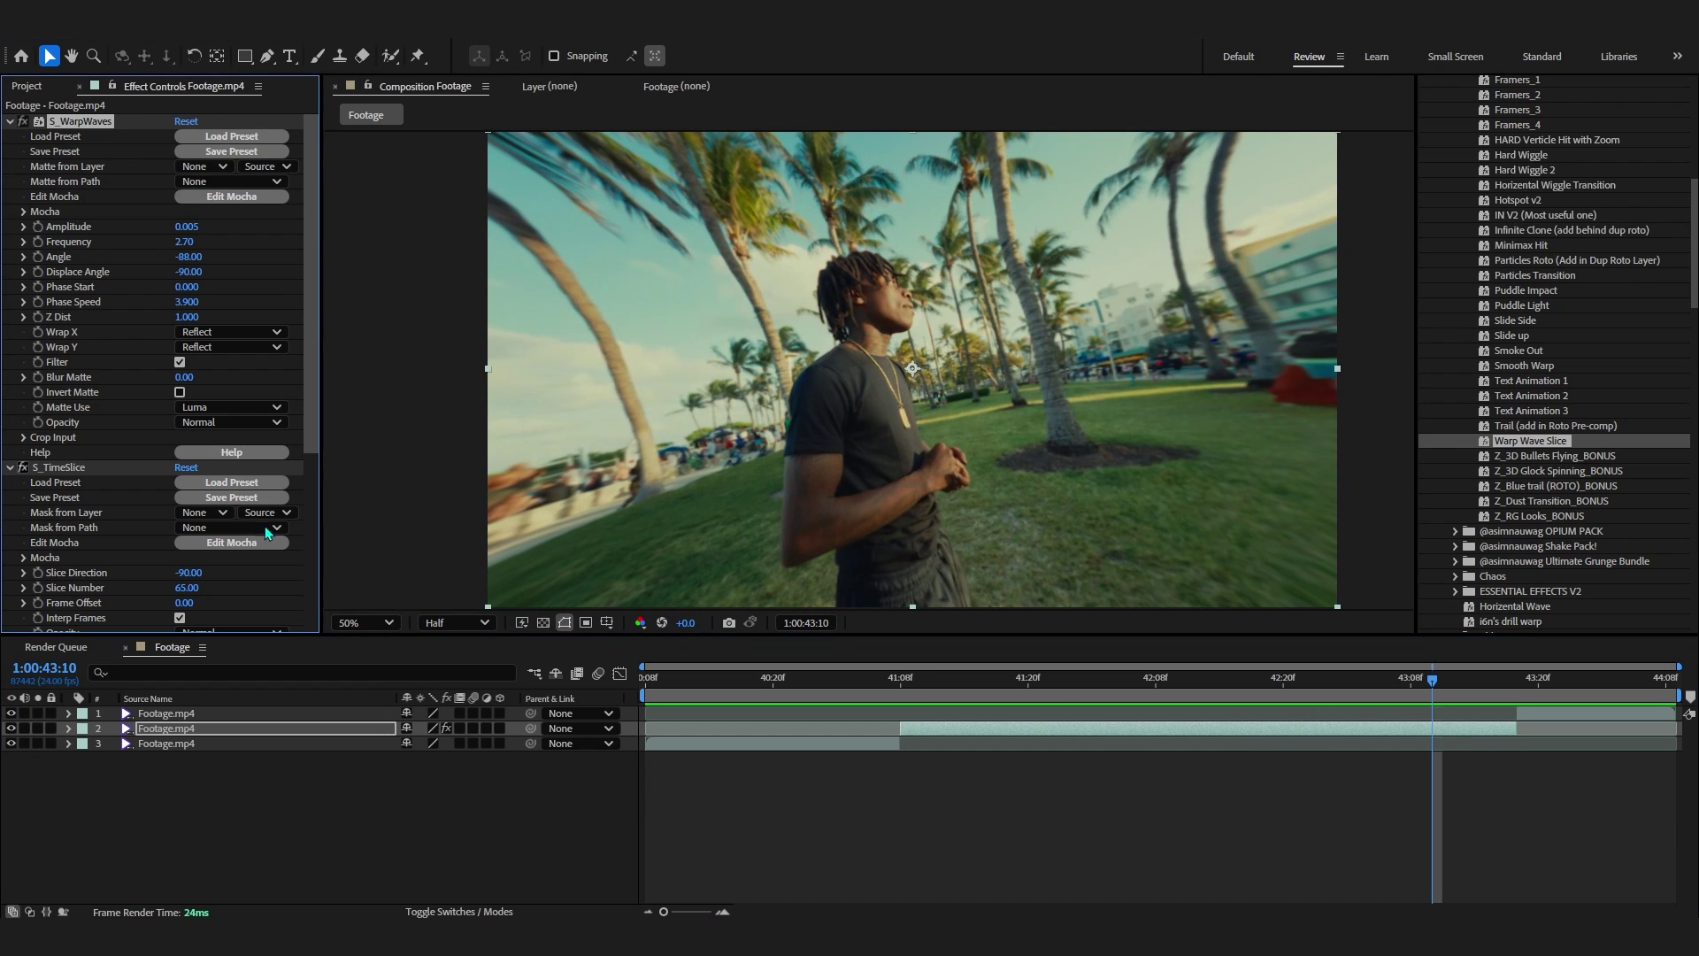
- Play back the composition from just before the second clip to review the combined wave and slice effect
mouse_move(913, 696)
mouse_down()
mouse_move(890, 680)
mouse_move(947, 687)
mouse_move(892, 694)
mouse_up()
key(space)
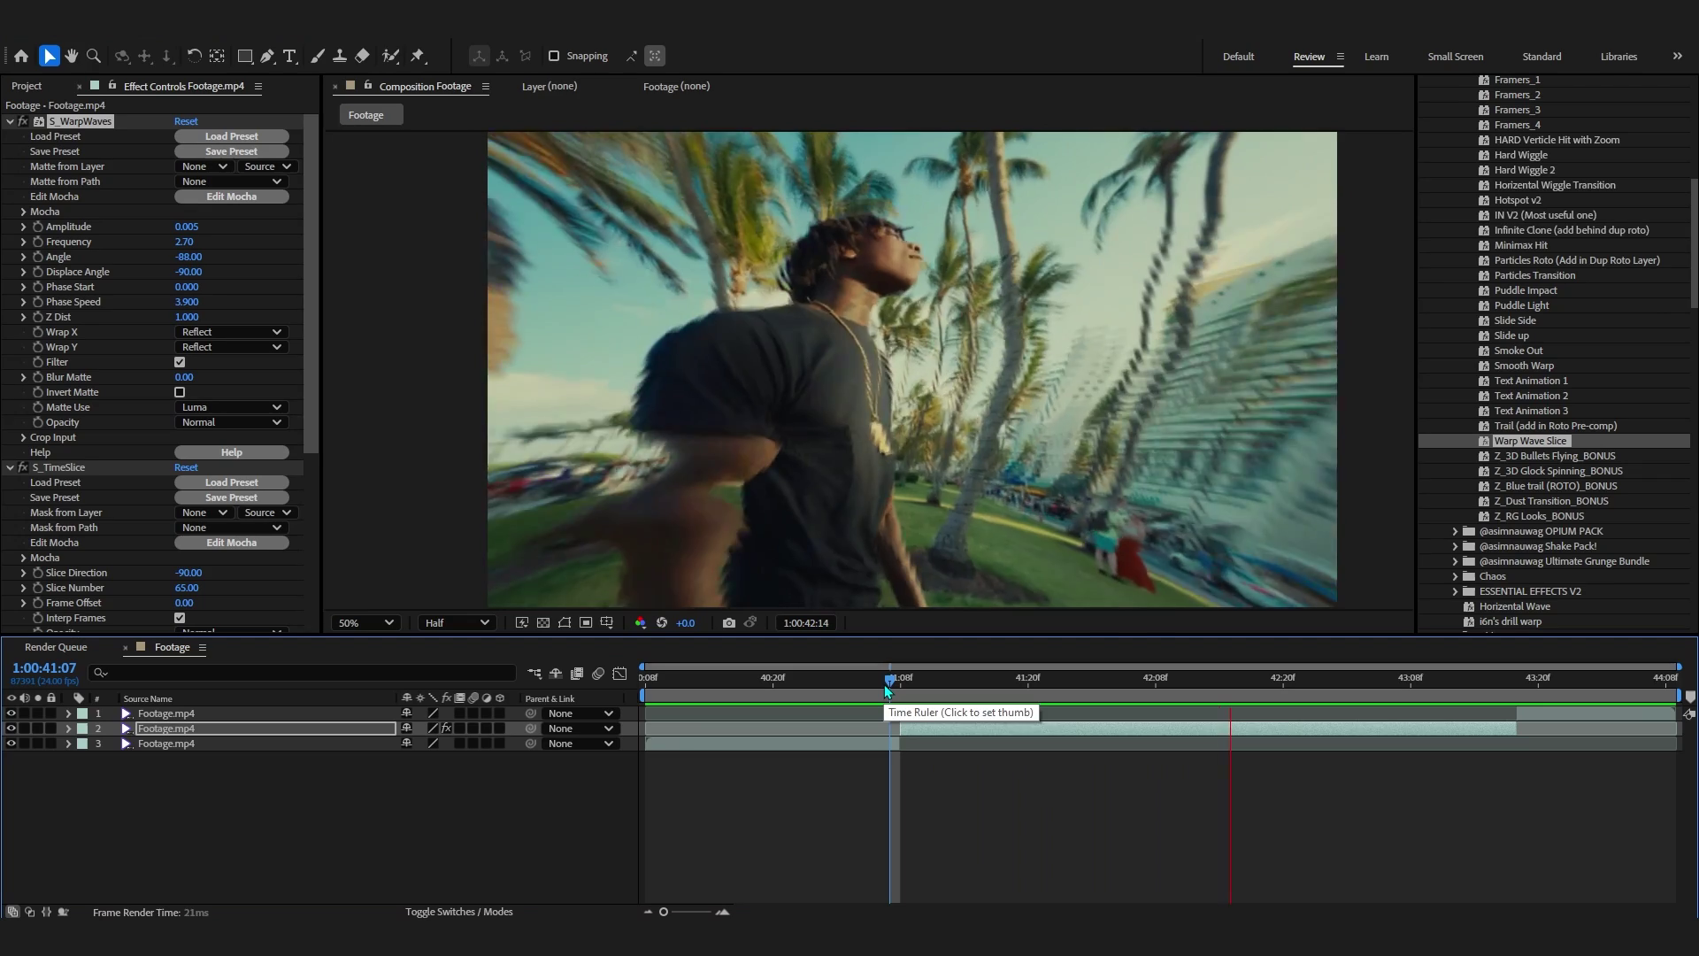
click(885, 690)
key(space)
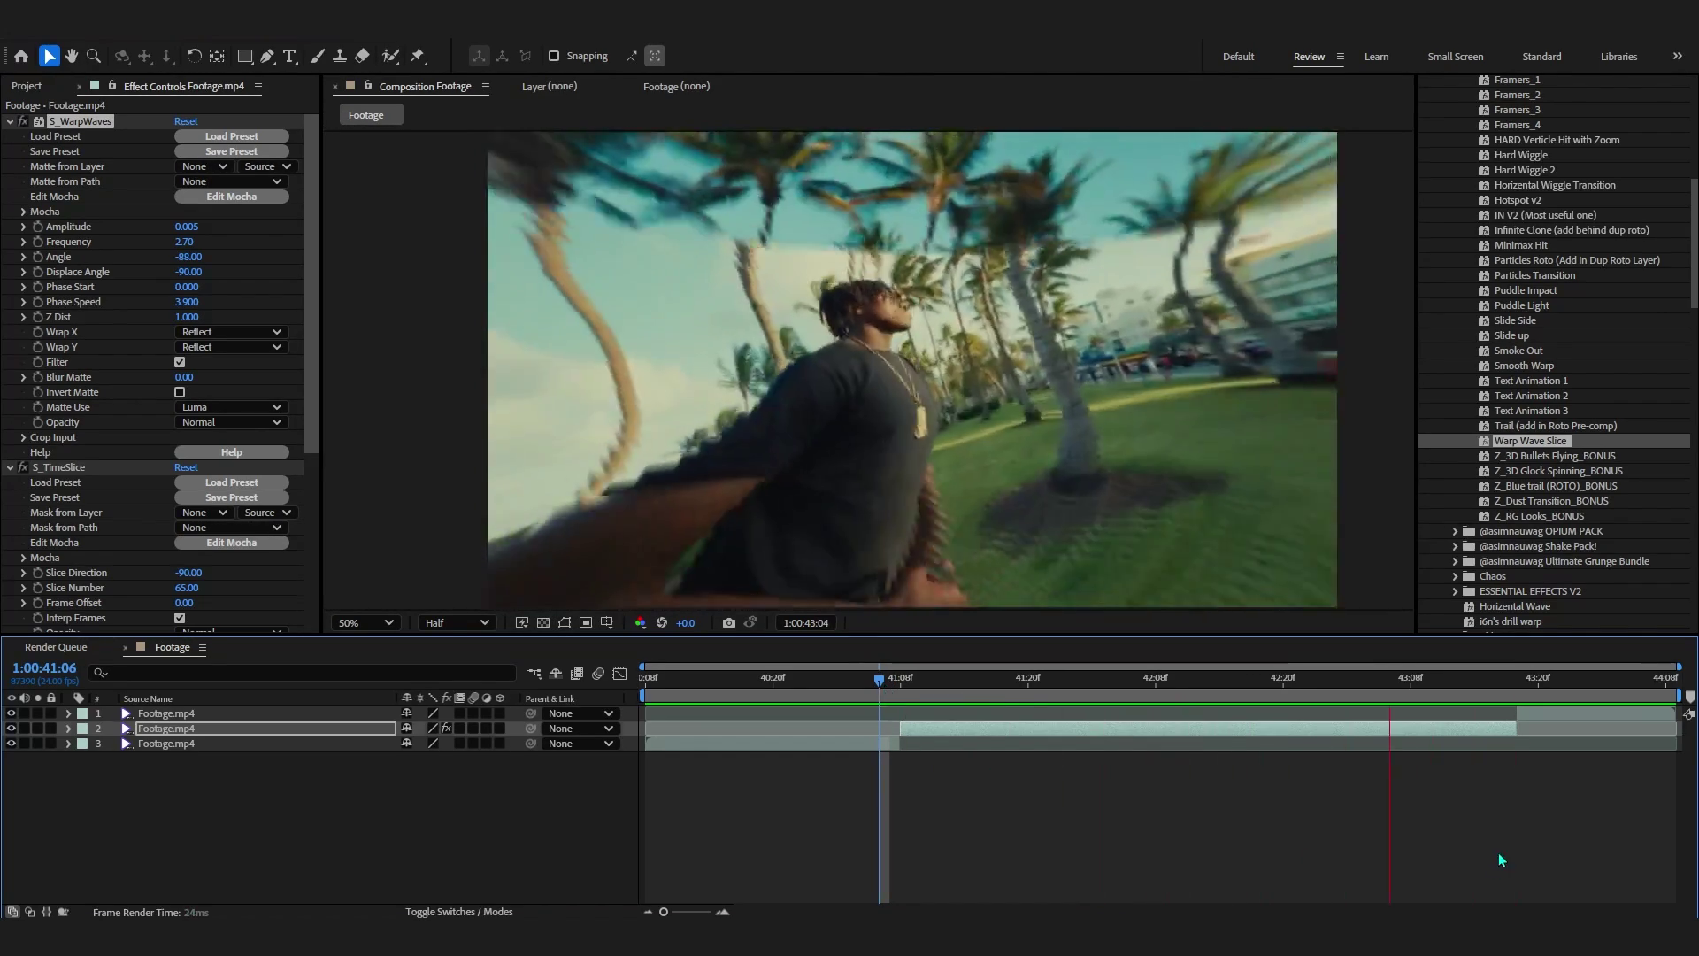
click(399, 855)
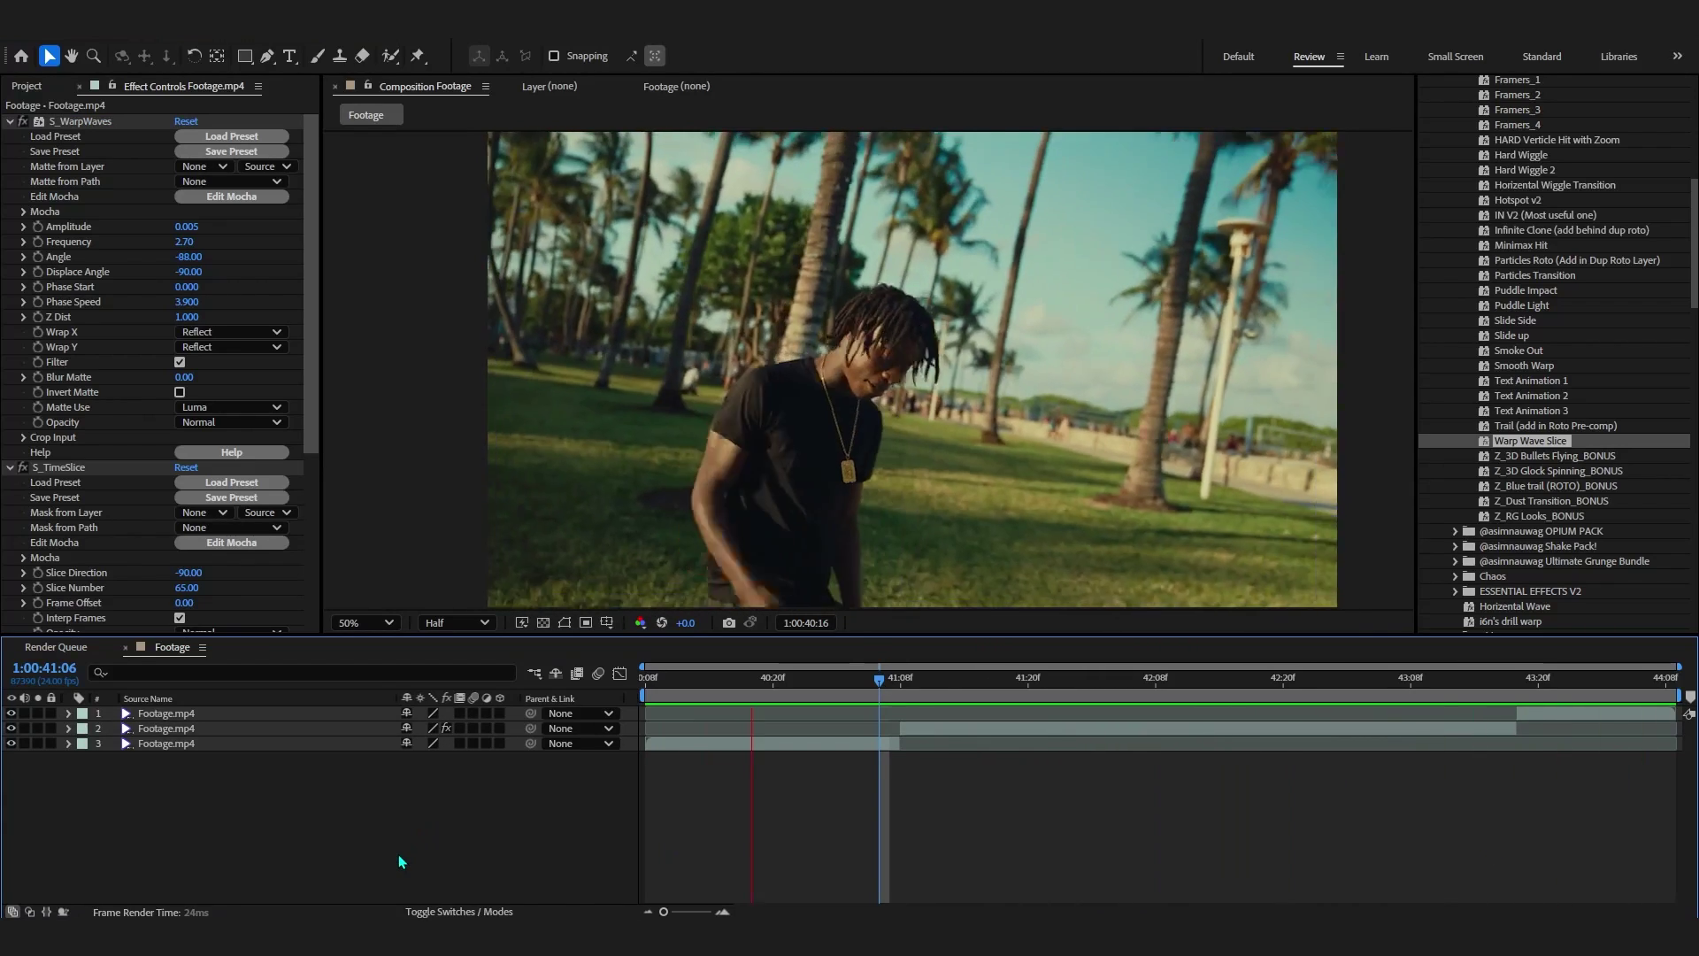
click(885, 676)
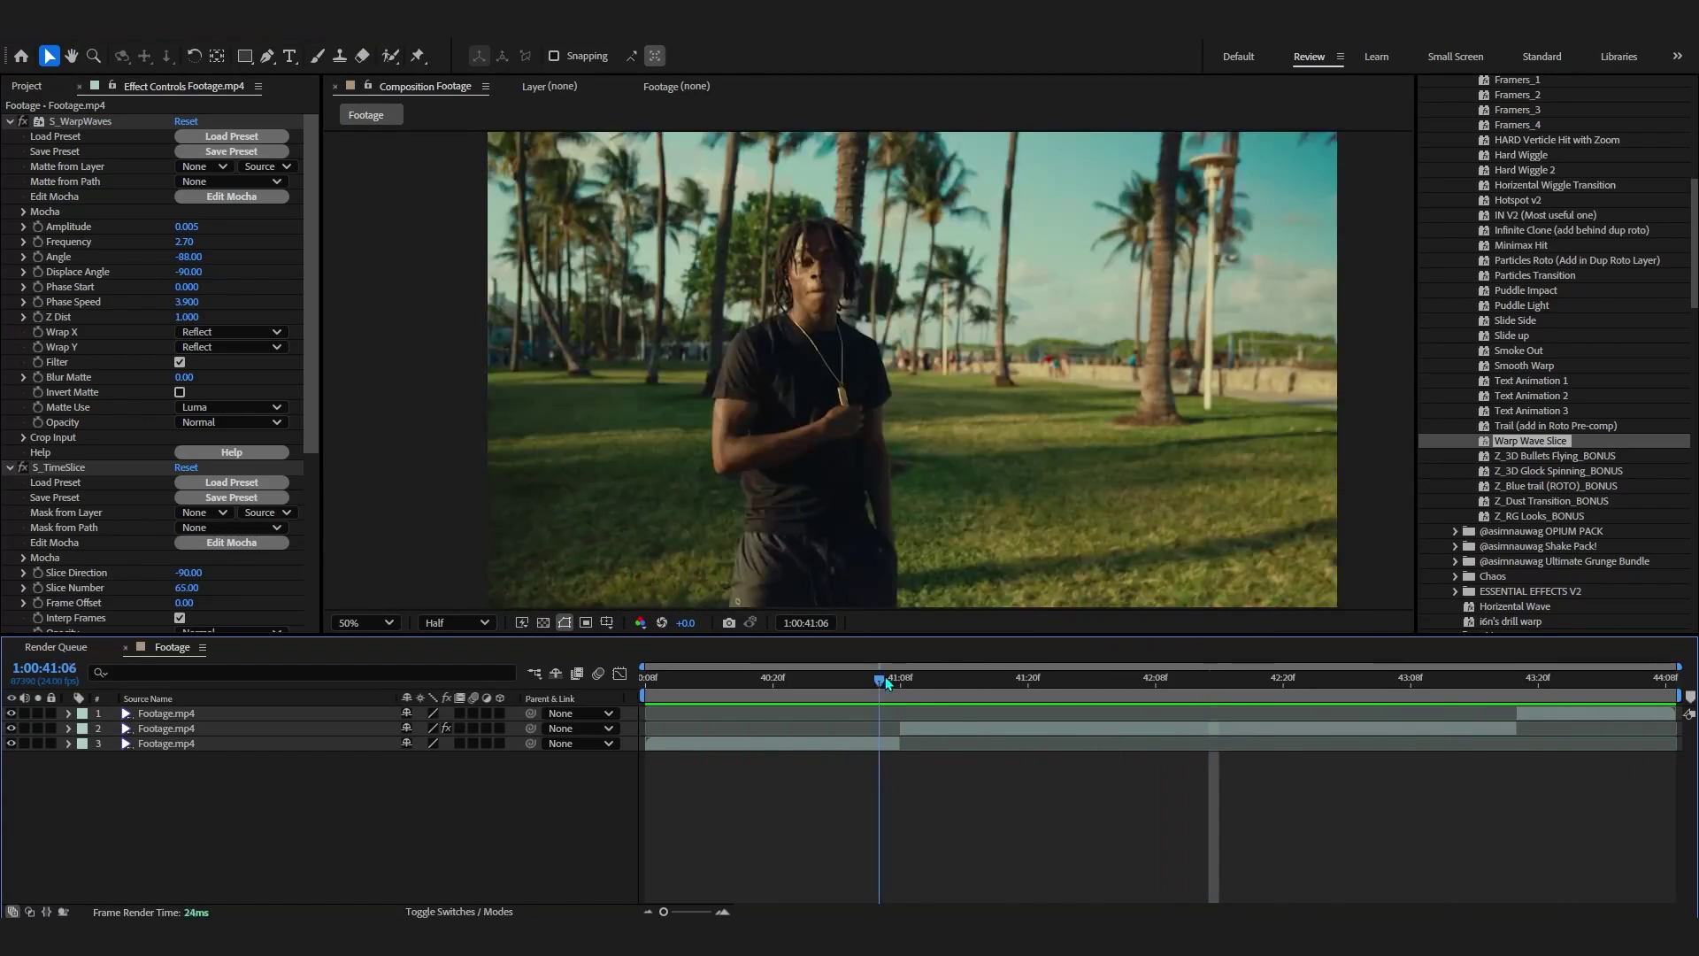
- Create a white full-frame 1920 × 1080 px solid with the time indicator at 1:00:41:08
drag(885, 676, 902, 695)
right_click(905, 811)
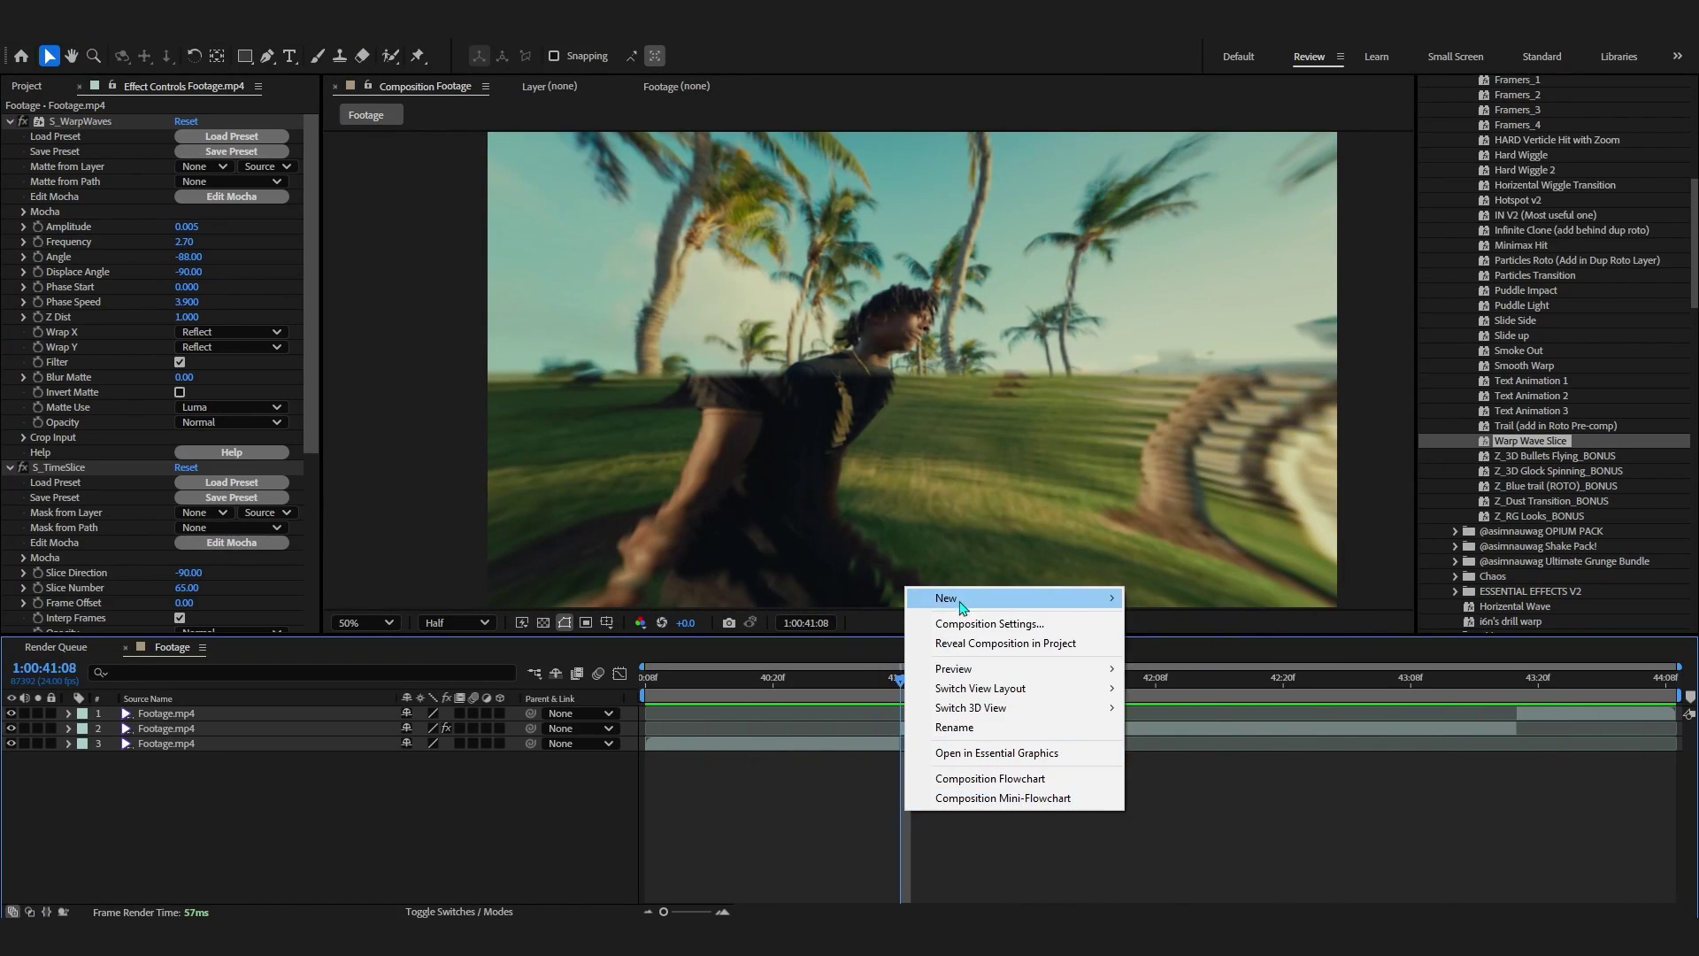
mouse_move(962, 605)
click(1176, 651)
click(836, 598)
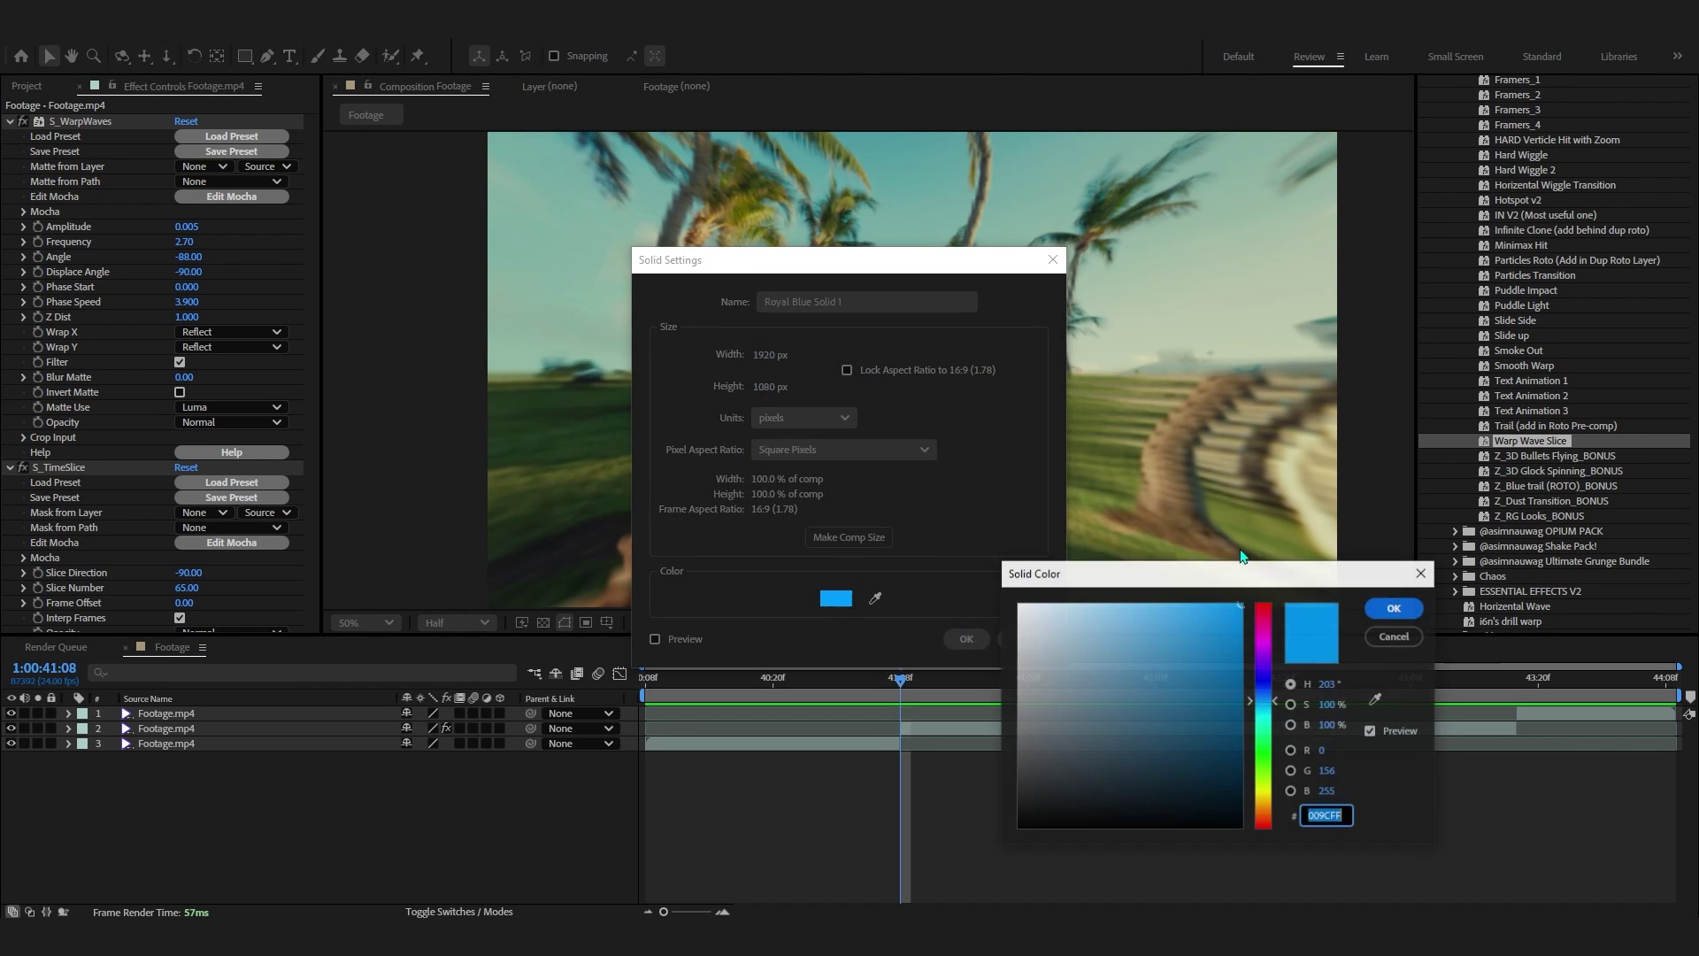
drag(1243, 555, 831, 526)
click(1395, 608)
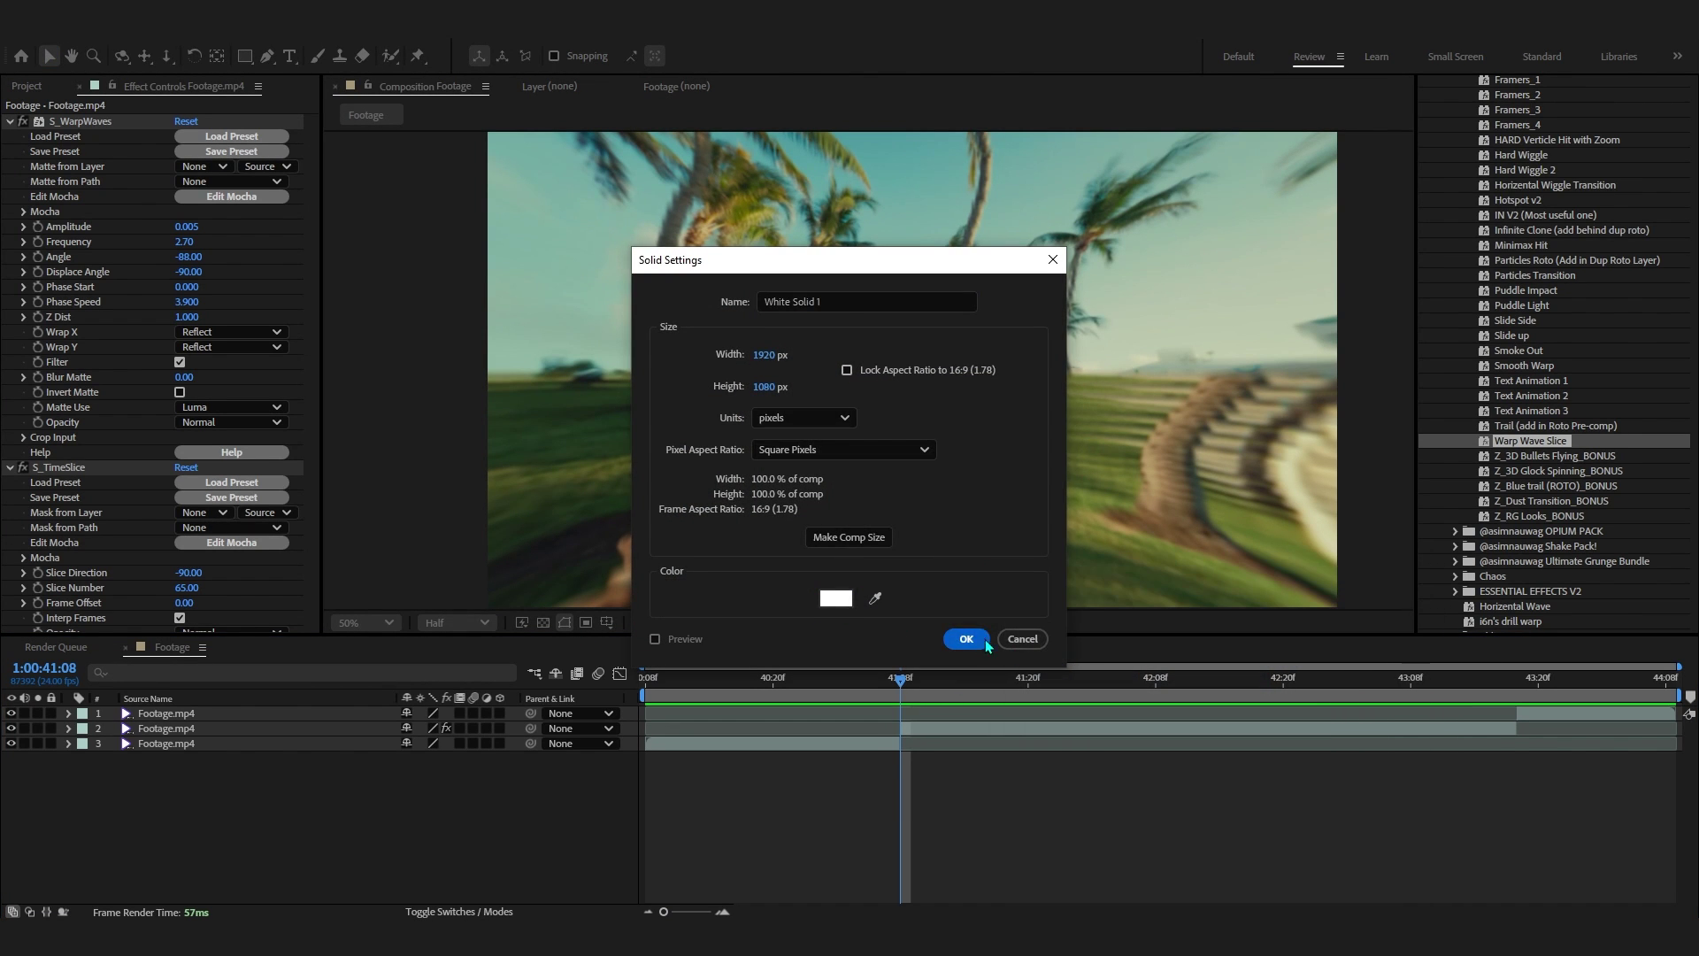
click(966, 638)
- Trim the white solid to a single frame at 1:00:41:07, just before the second clip
key(alt+[)
key(alt+])
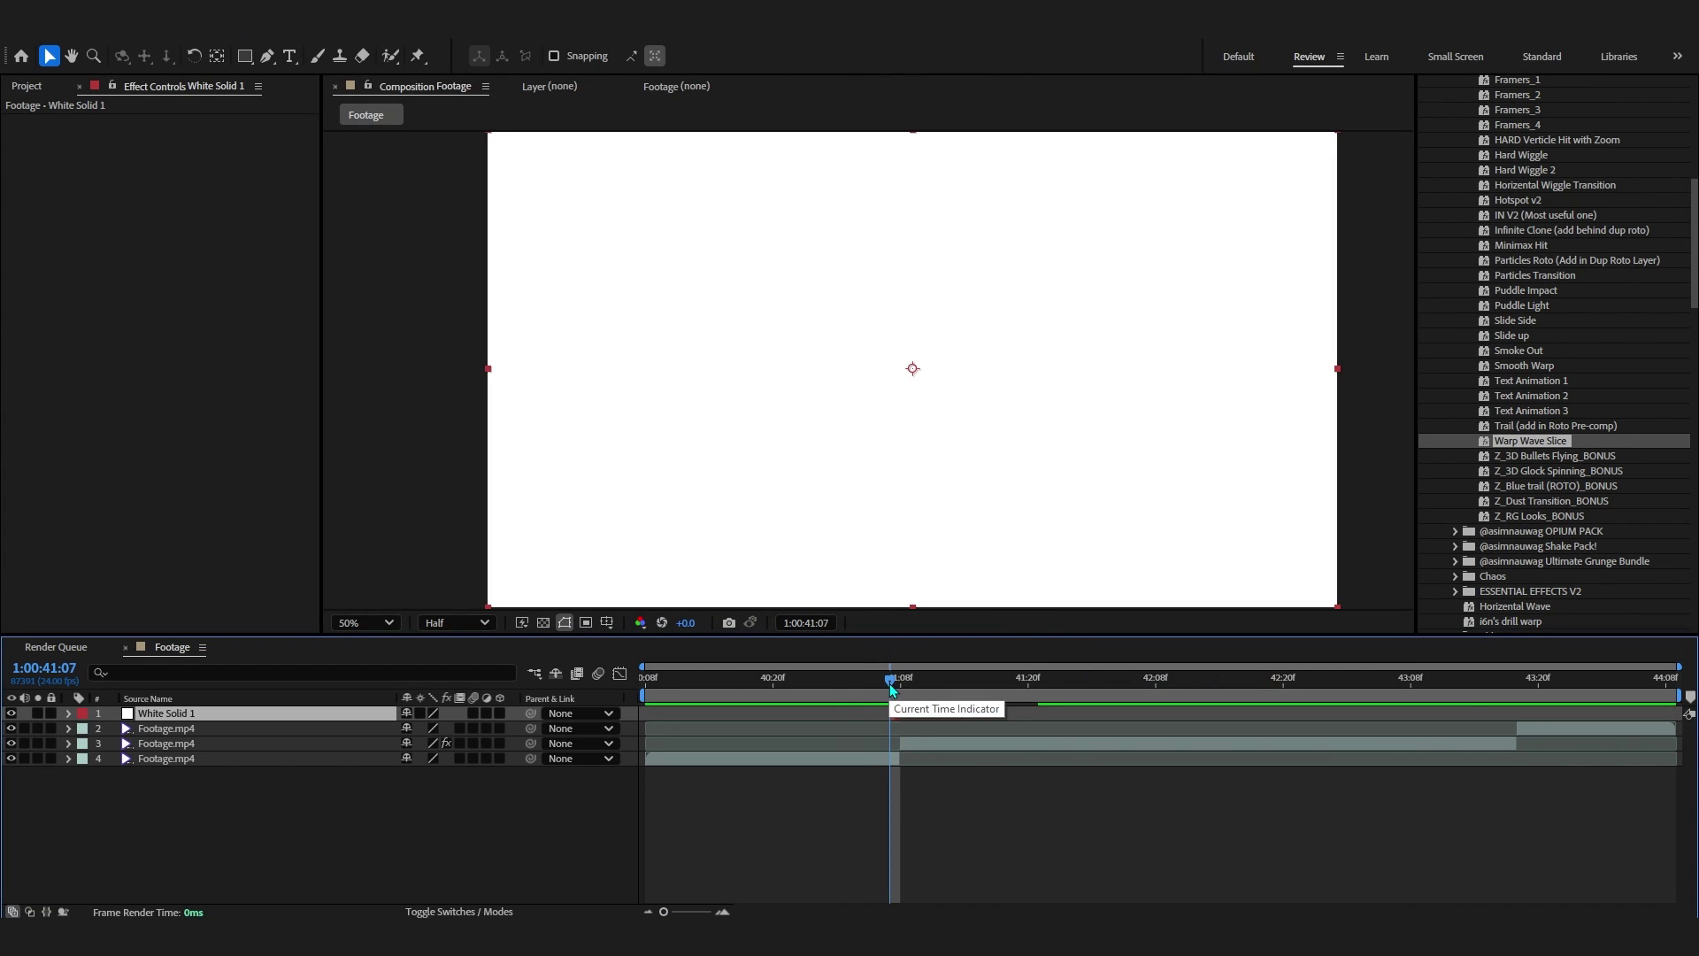
scroll(891, 686, up, 2)
drag(885, 686, 937, 685)
- Play back the cut from shortly before the white flash to review its timing
click(767, 679)
key(space)
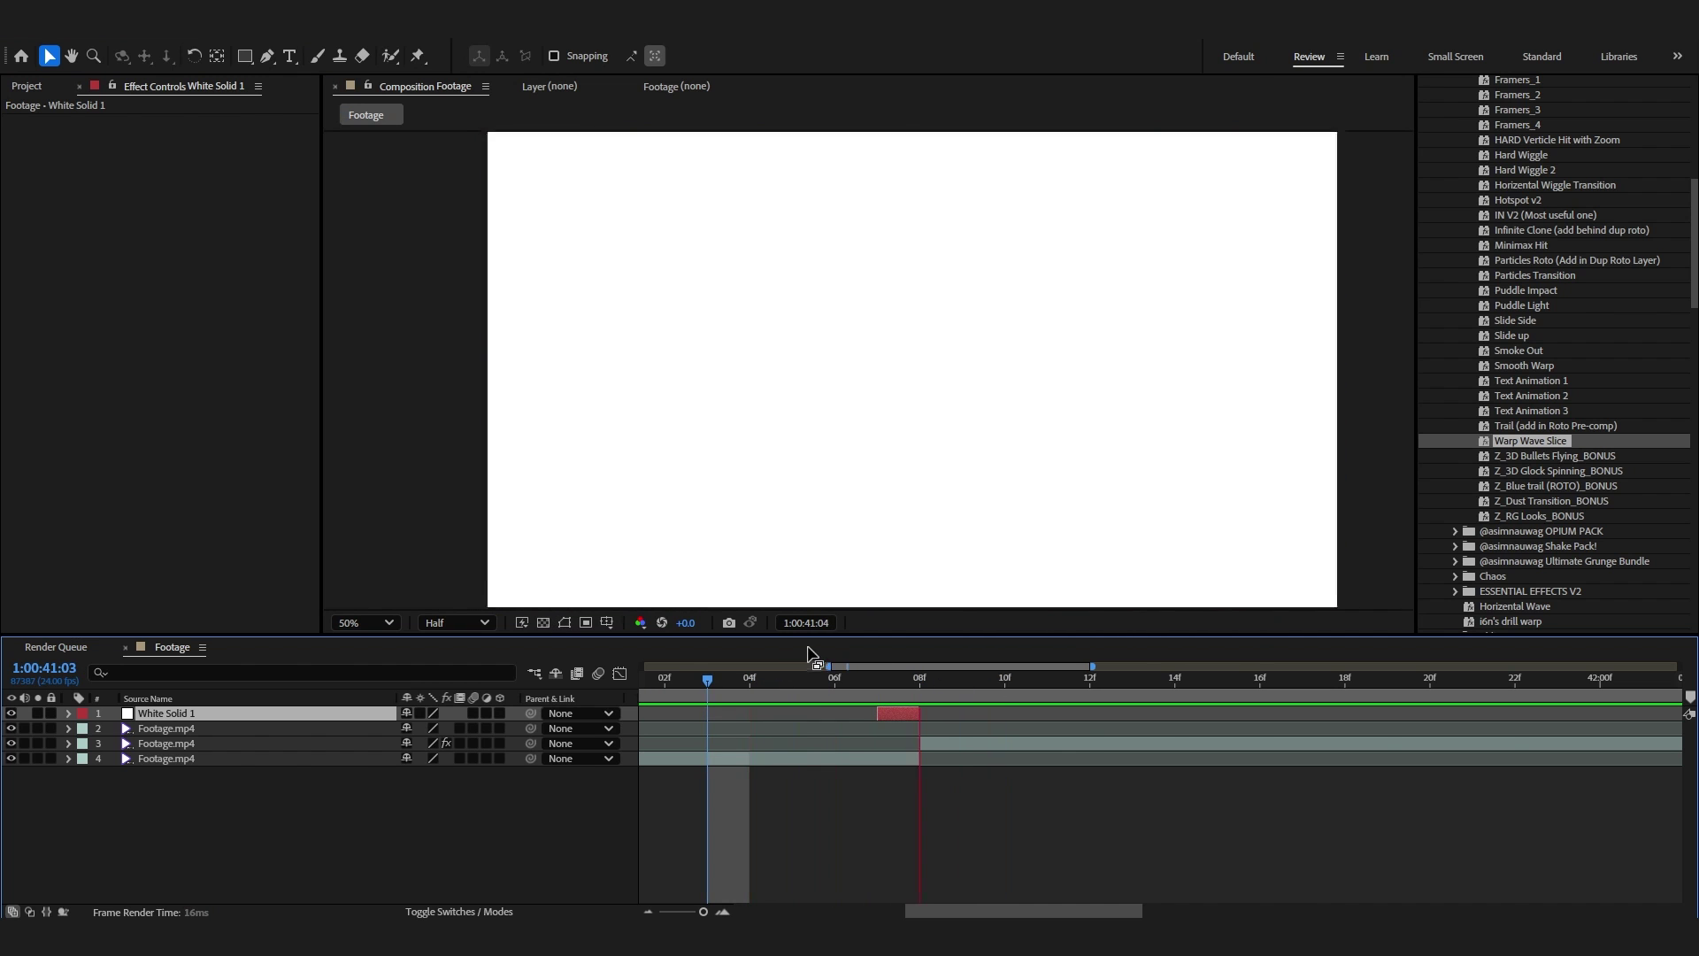
drag(766, 679, 787, 683)
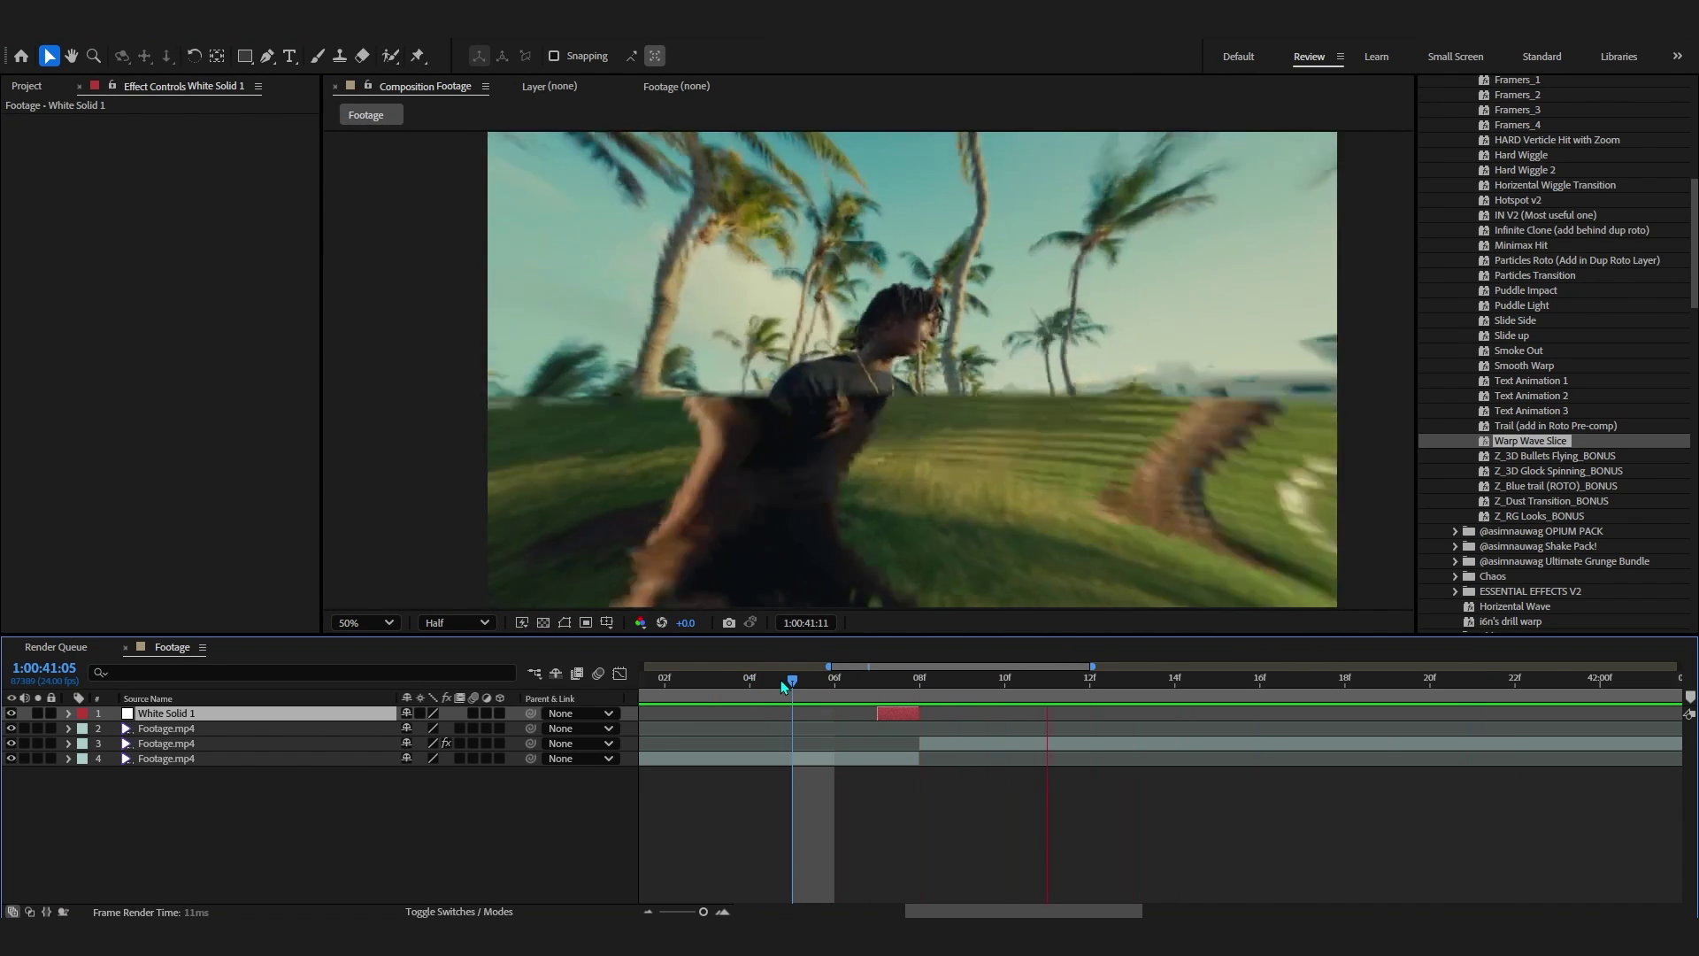
key(minus)
click(1118, 799)
key(minus)
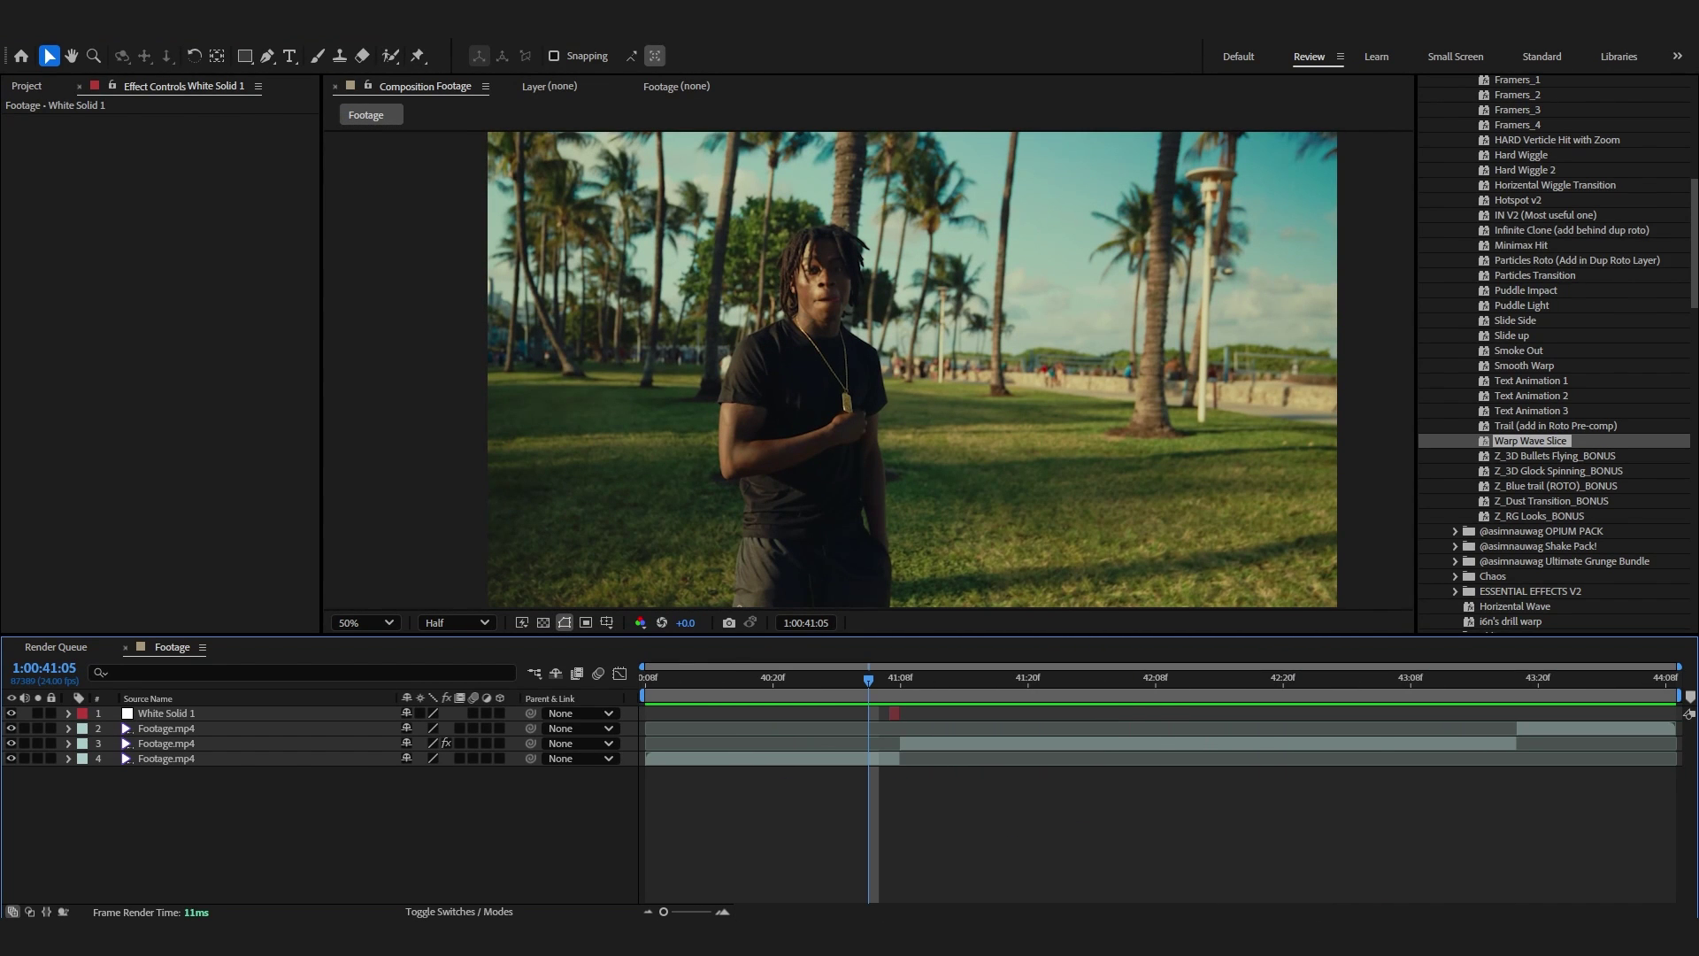
- Add an adjustment layer at 1:00:41:05, apply the Framers_3 preset and reveal its keyframes
key(ctrl+alt+y)
key(equal)
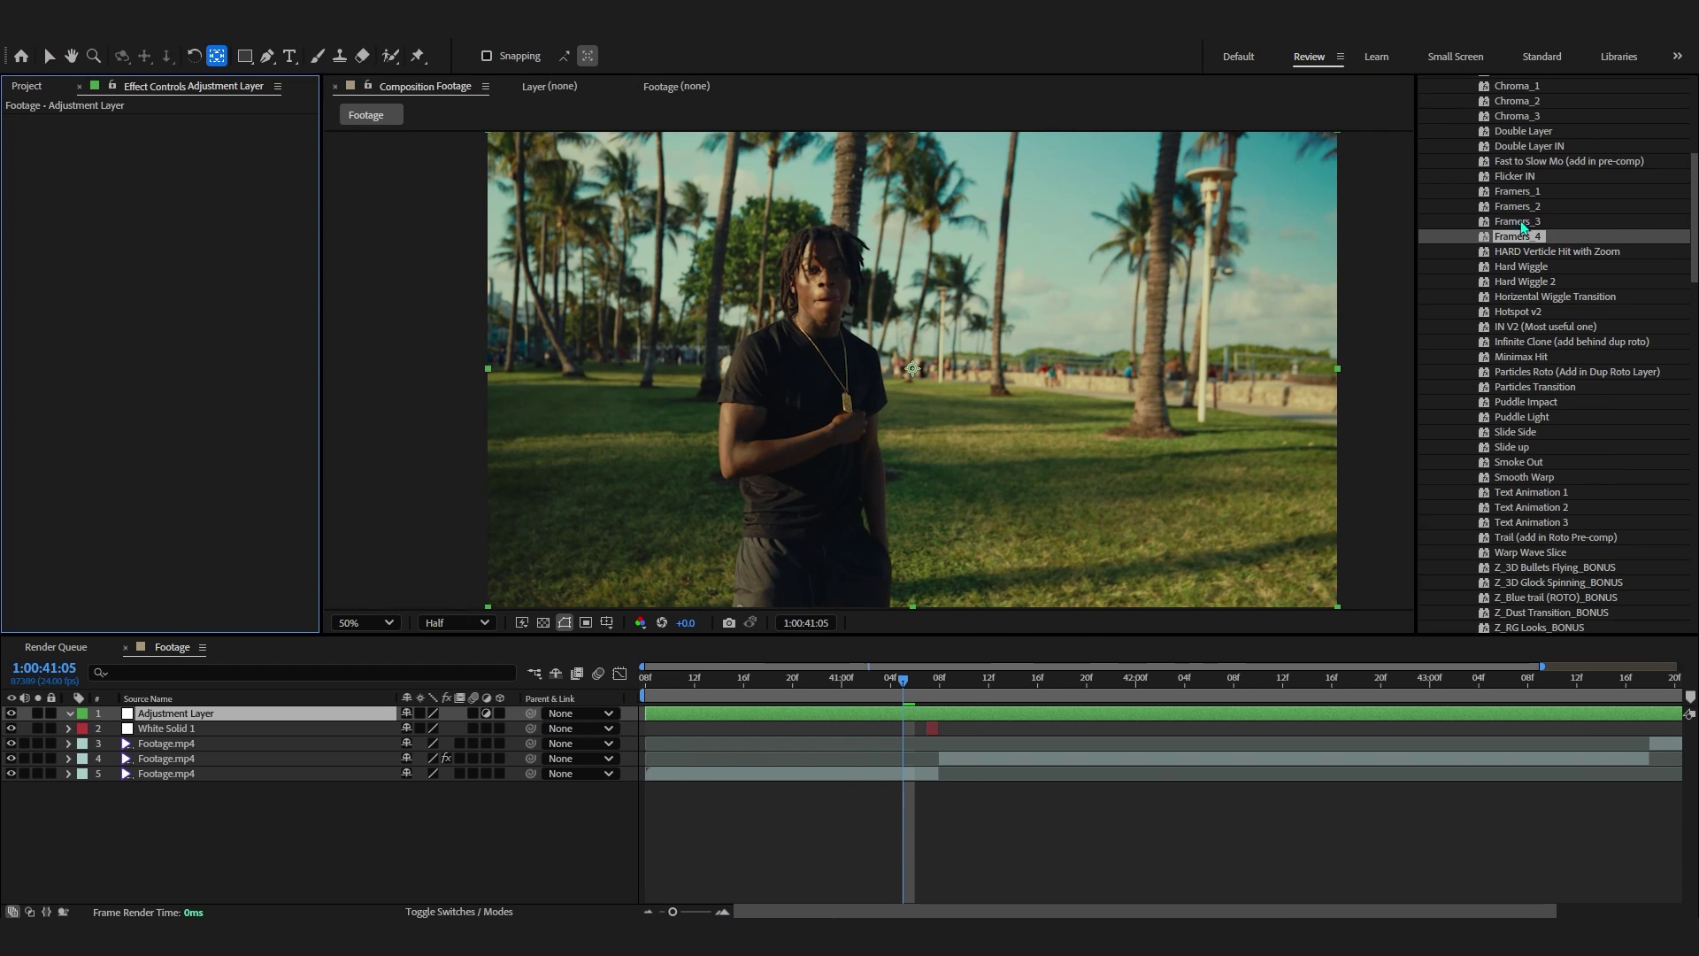
double_click(1517, 221)
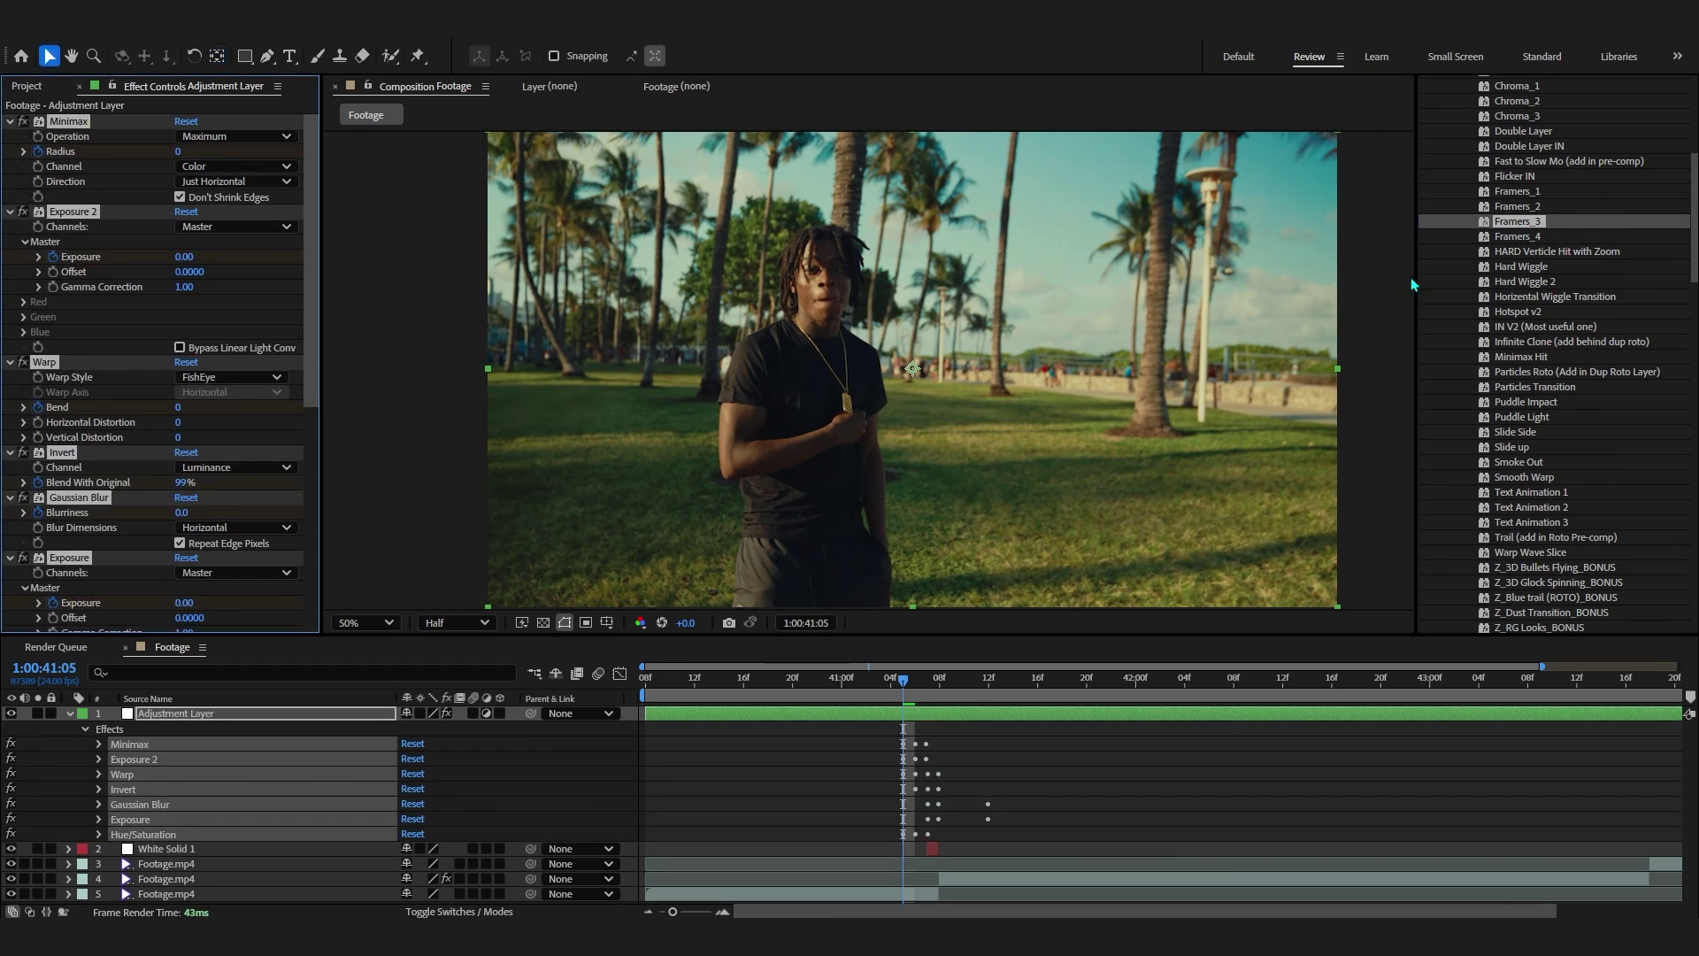
key(u)
key(equal)
key(equal)
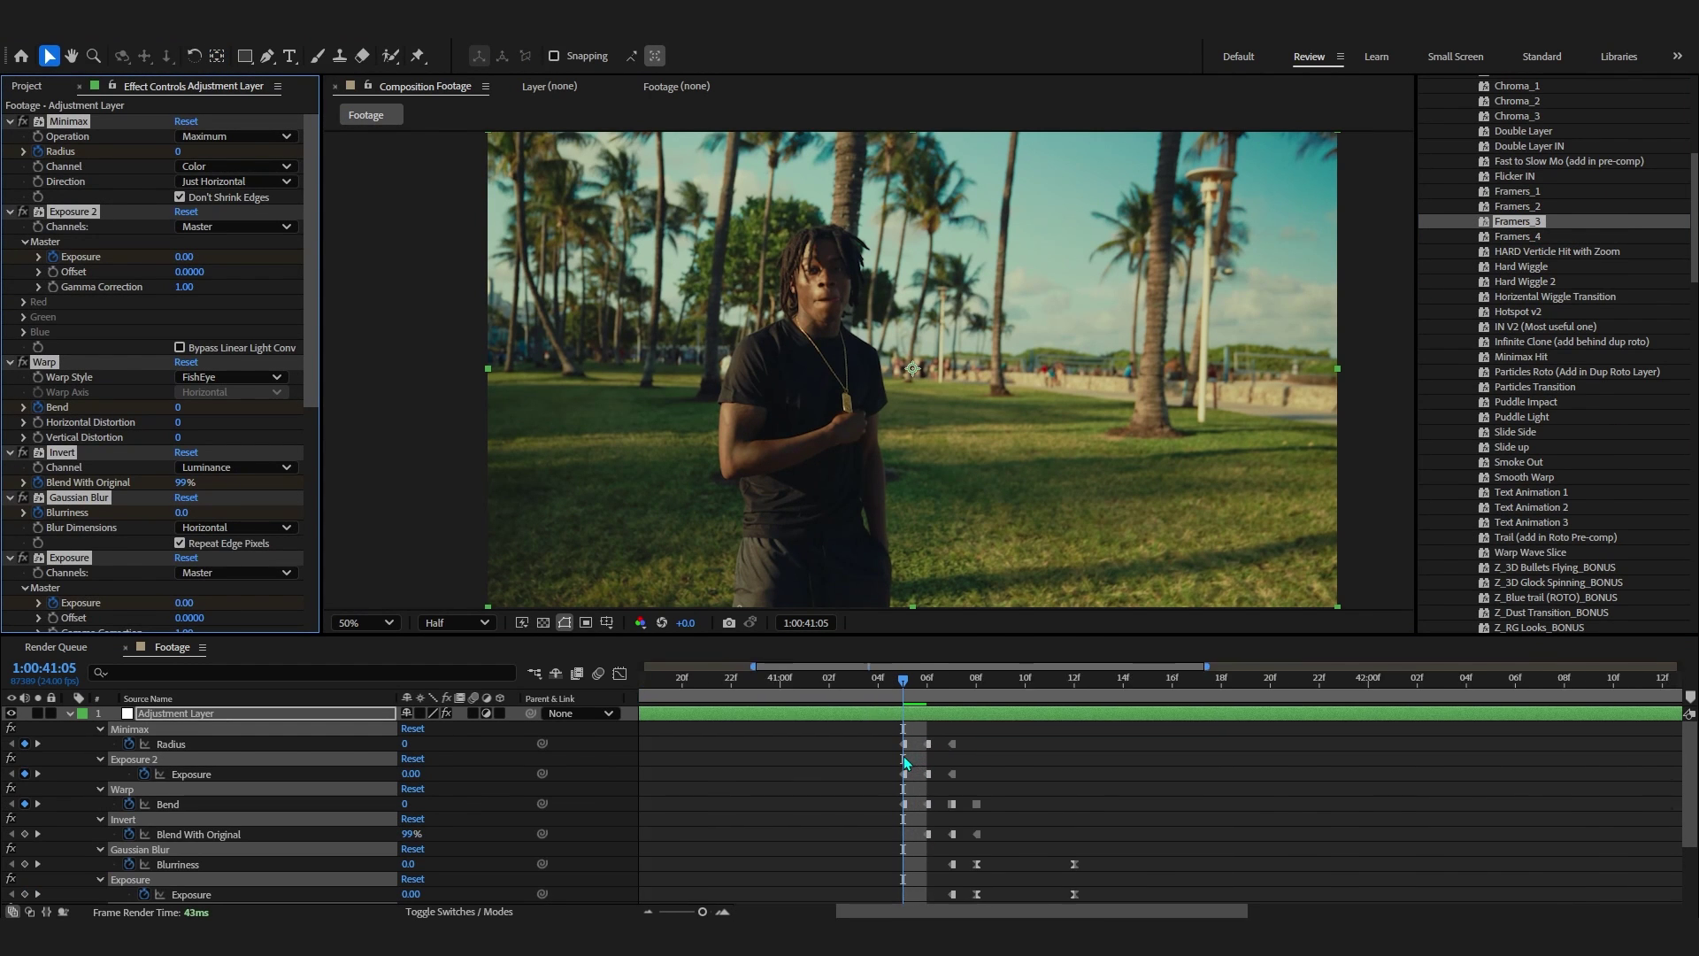
- Hide the white solid, then shift the Framers_3 adjustment layer one frame earlier and trim it to 1:00:41:04–1:00:41:08
click(912, 686)
scroll(942, 744, down, 2)
click(1001, 851)
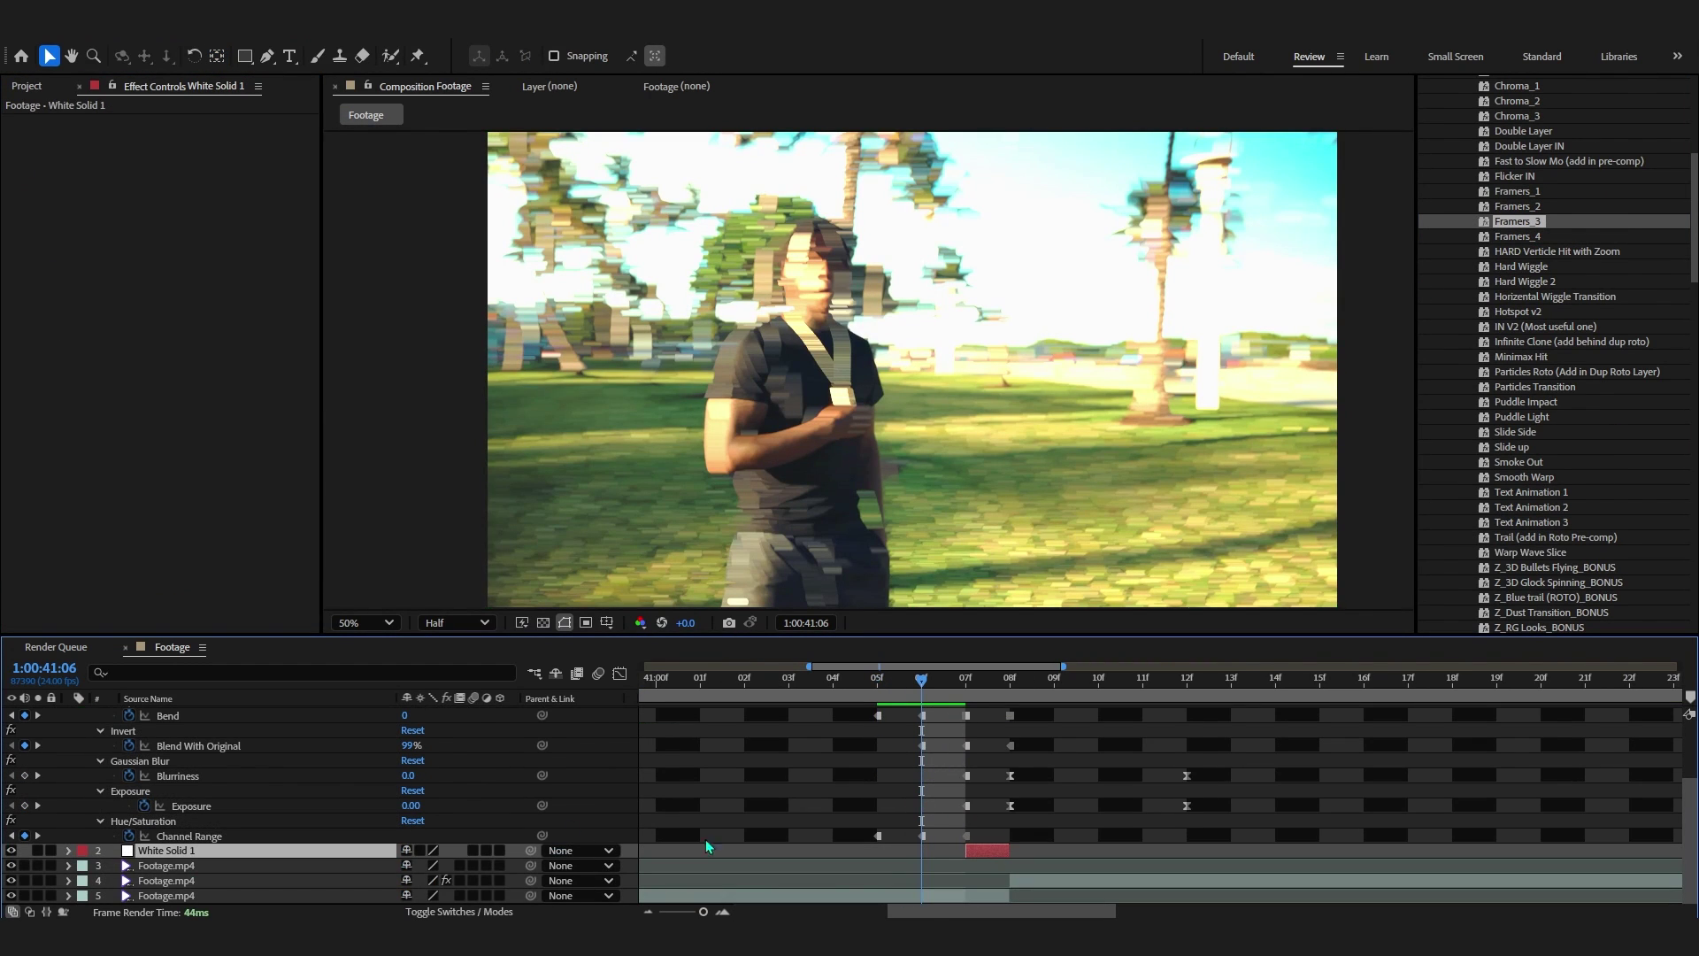
click(974, 706)
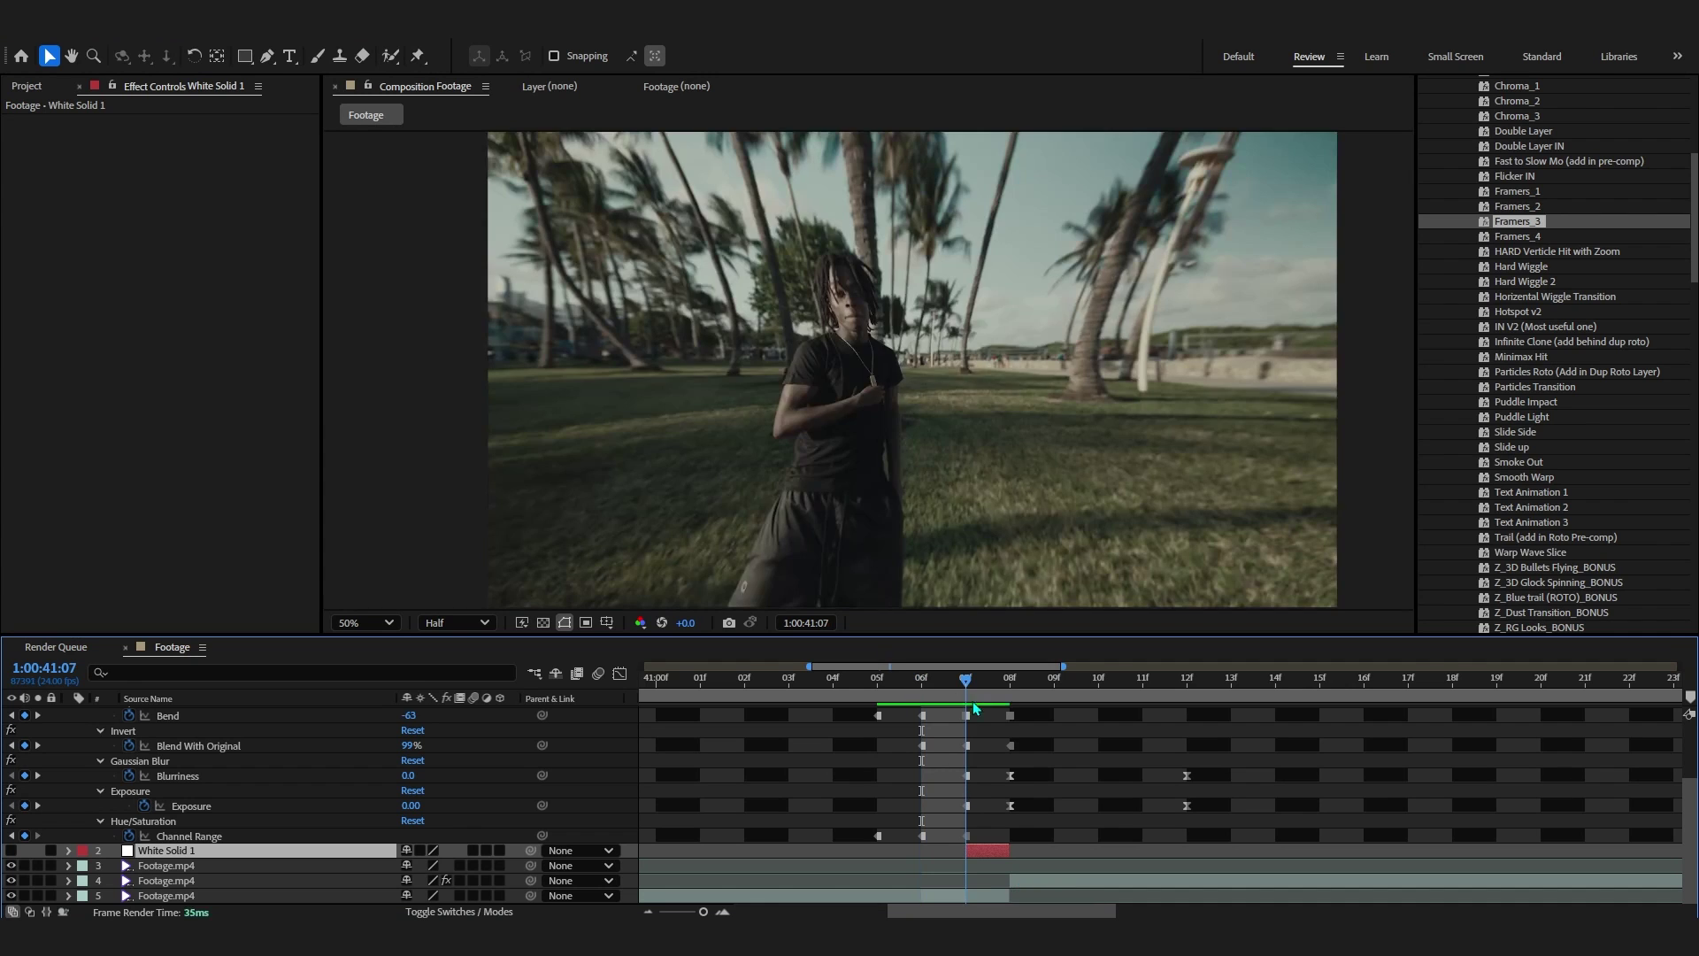
scroll(998, 710, up, 3)
drag(998, 710, 953, 710)
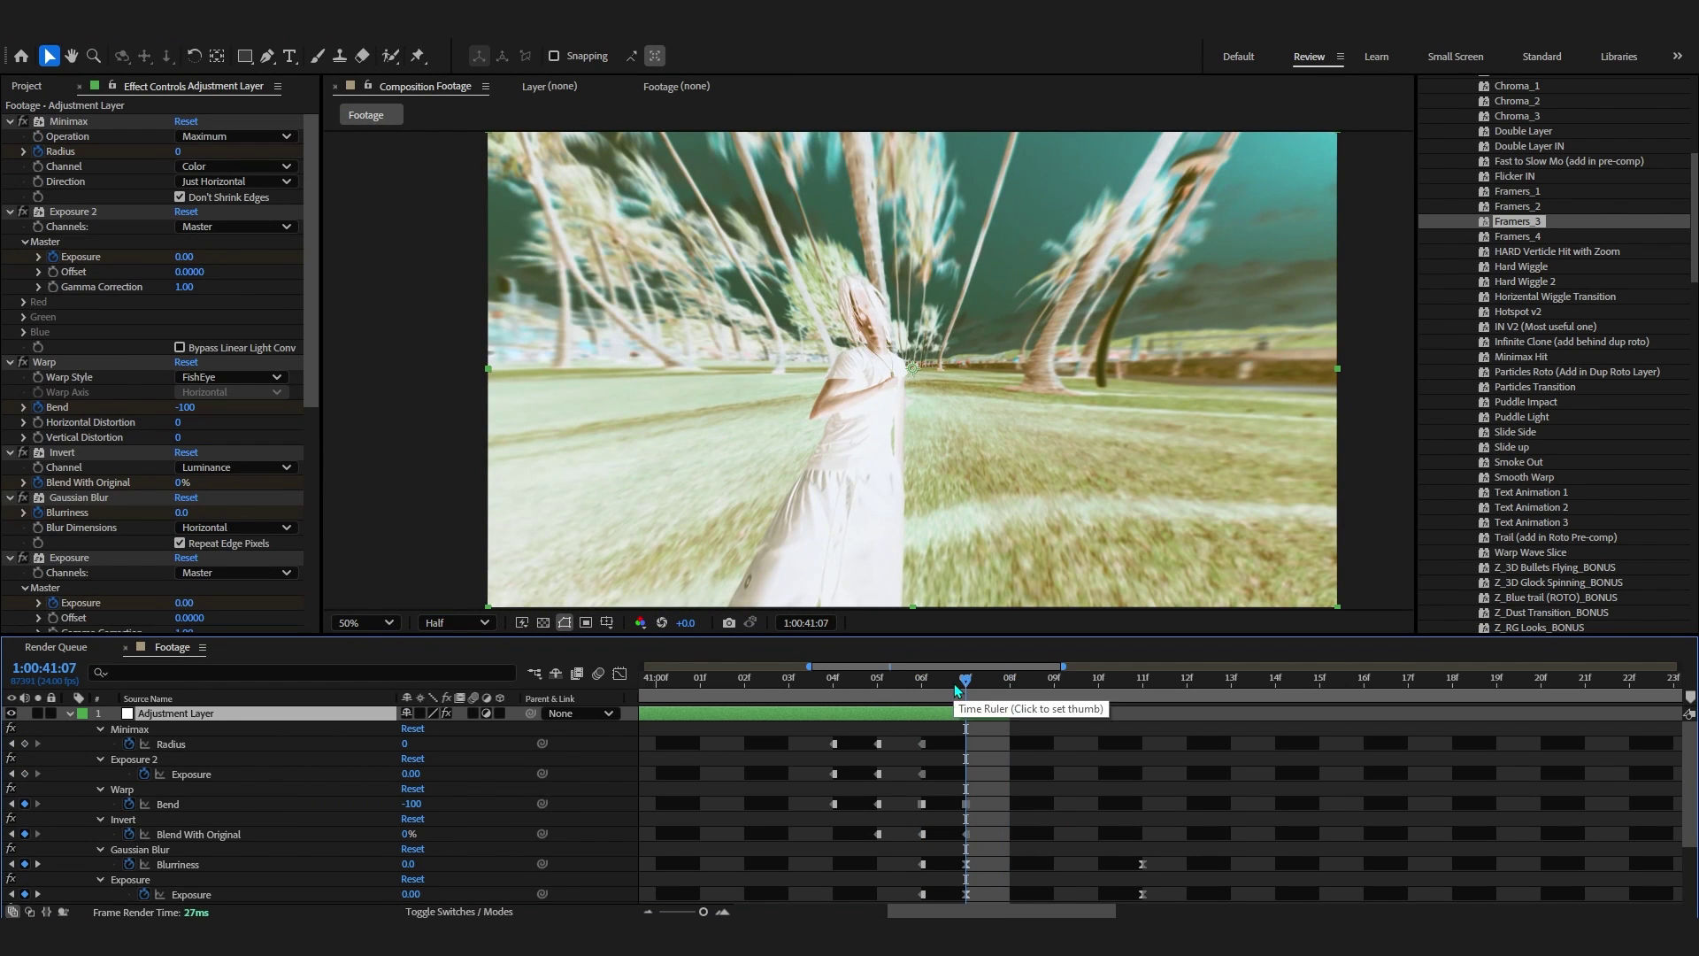
- Play back the first cut to review the Framers_3 transition into the wave-slice clip
click(816, 694)
key(space)
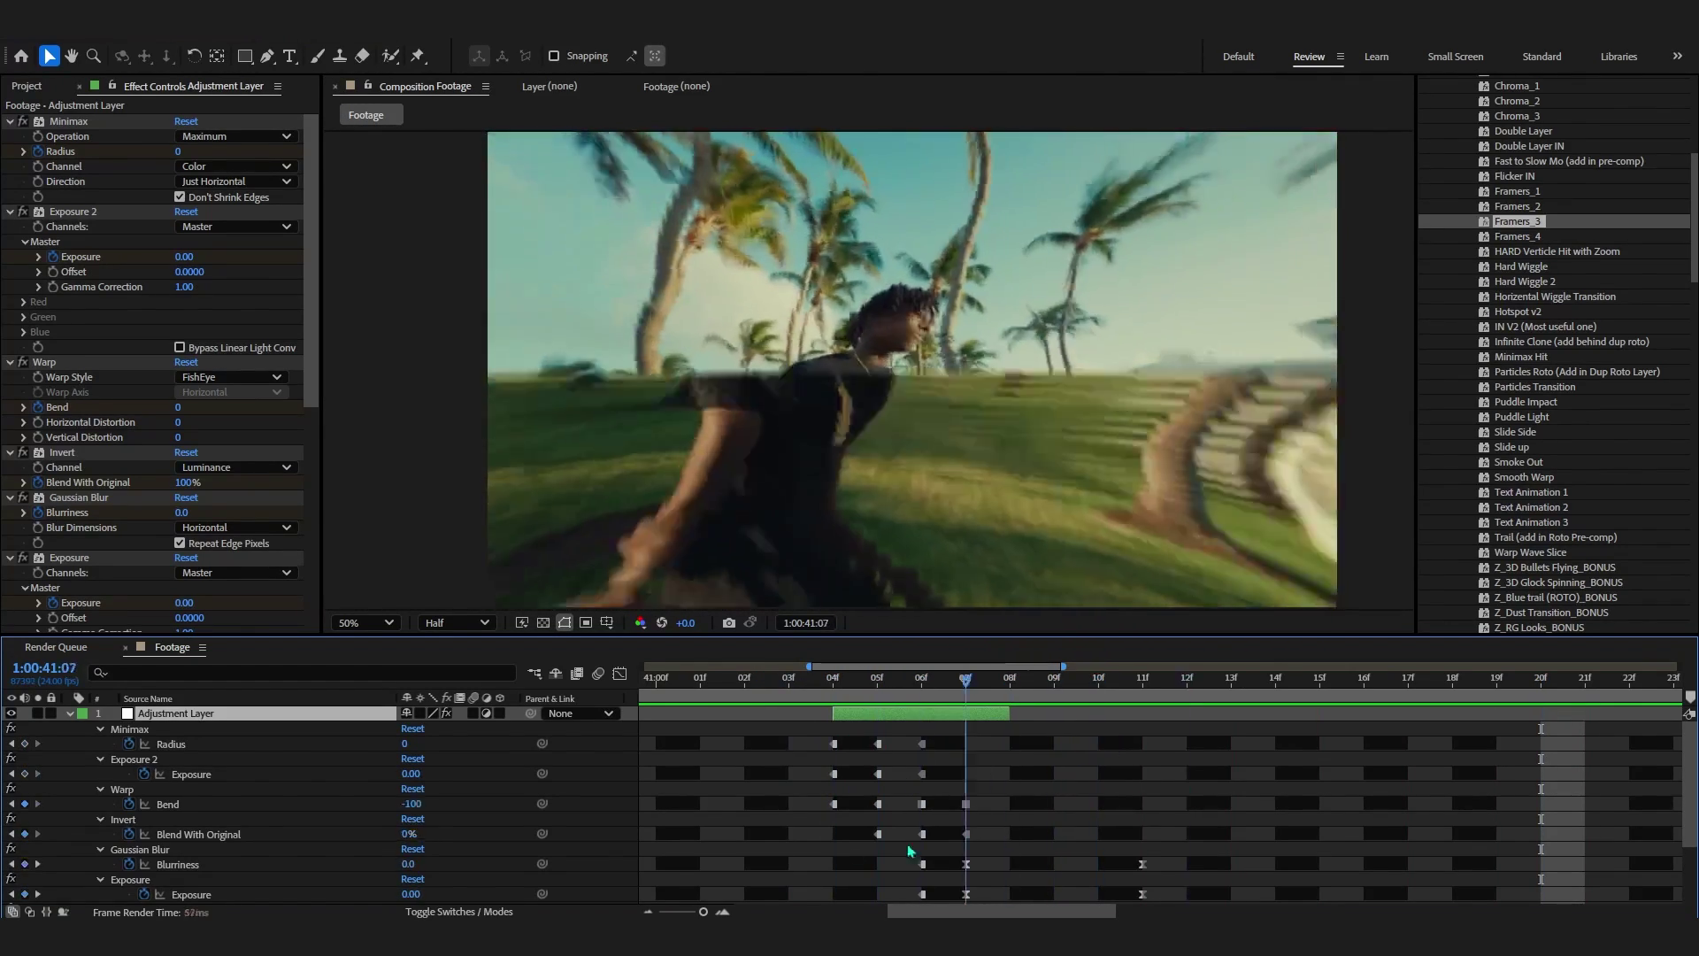
key(semicolon)
scroll(910, 854, down, 2)
click(823, 695)
key(space)
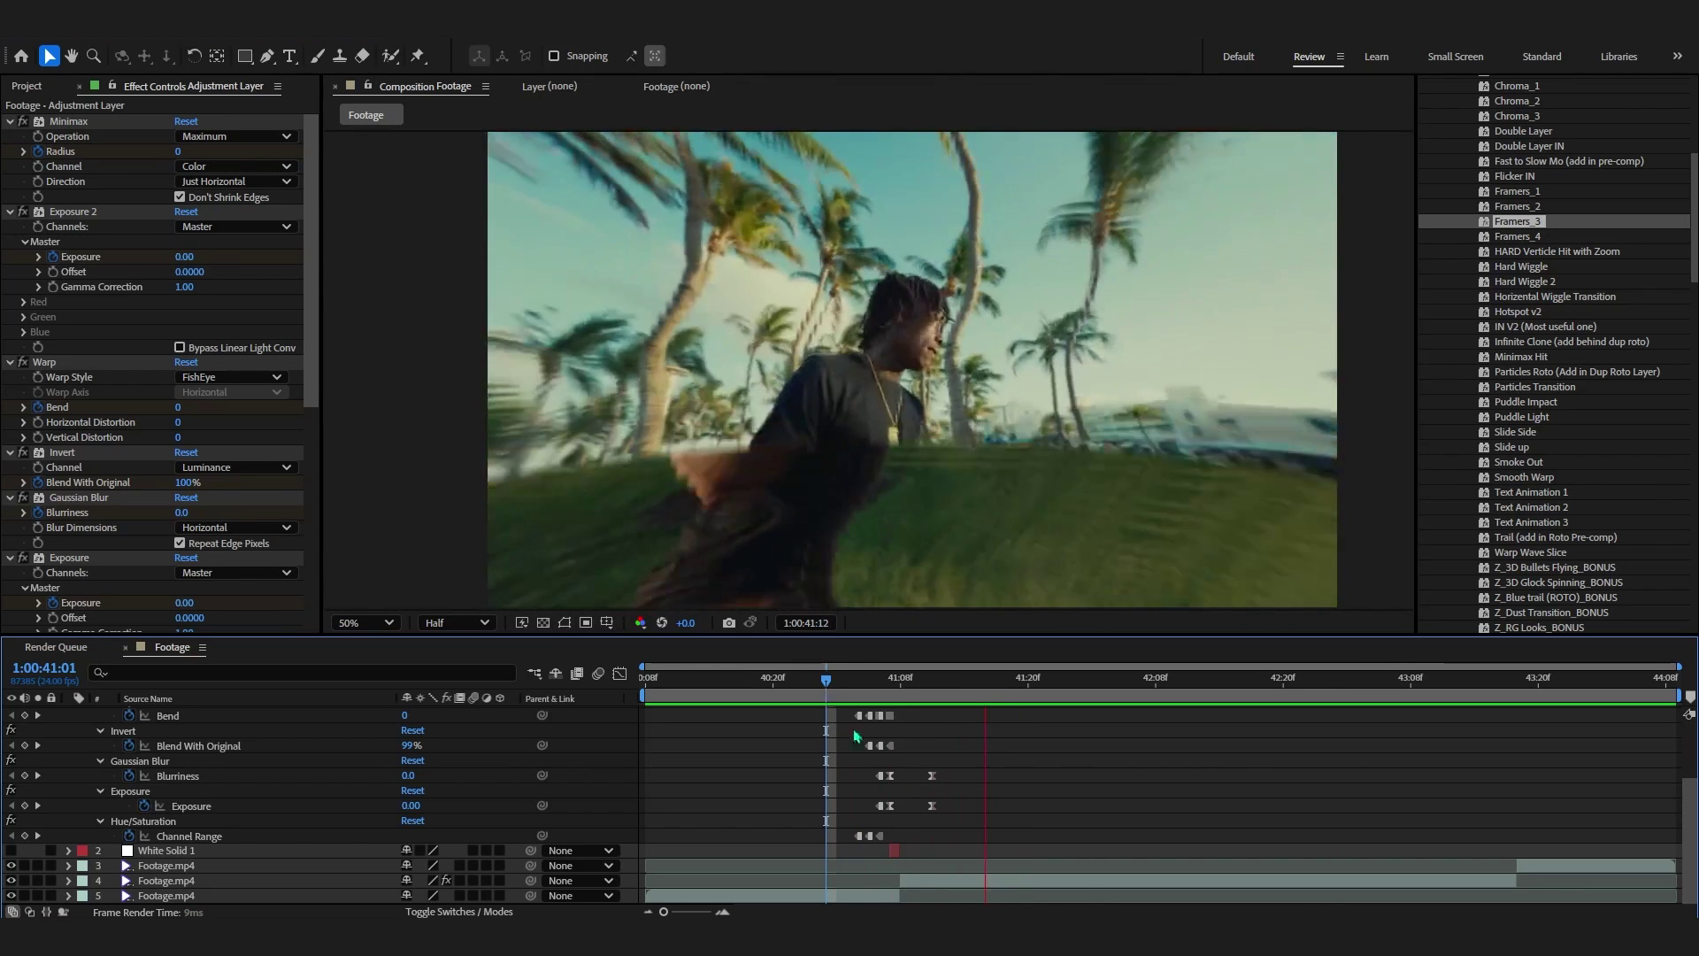
- Try fading in the wave-slice clip with Opacity keyframes from 15% at its start to 100%
click(146, 881)
key(t)
click(114, 881)
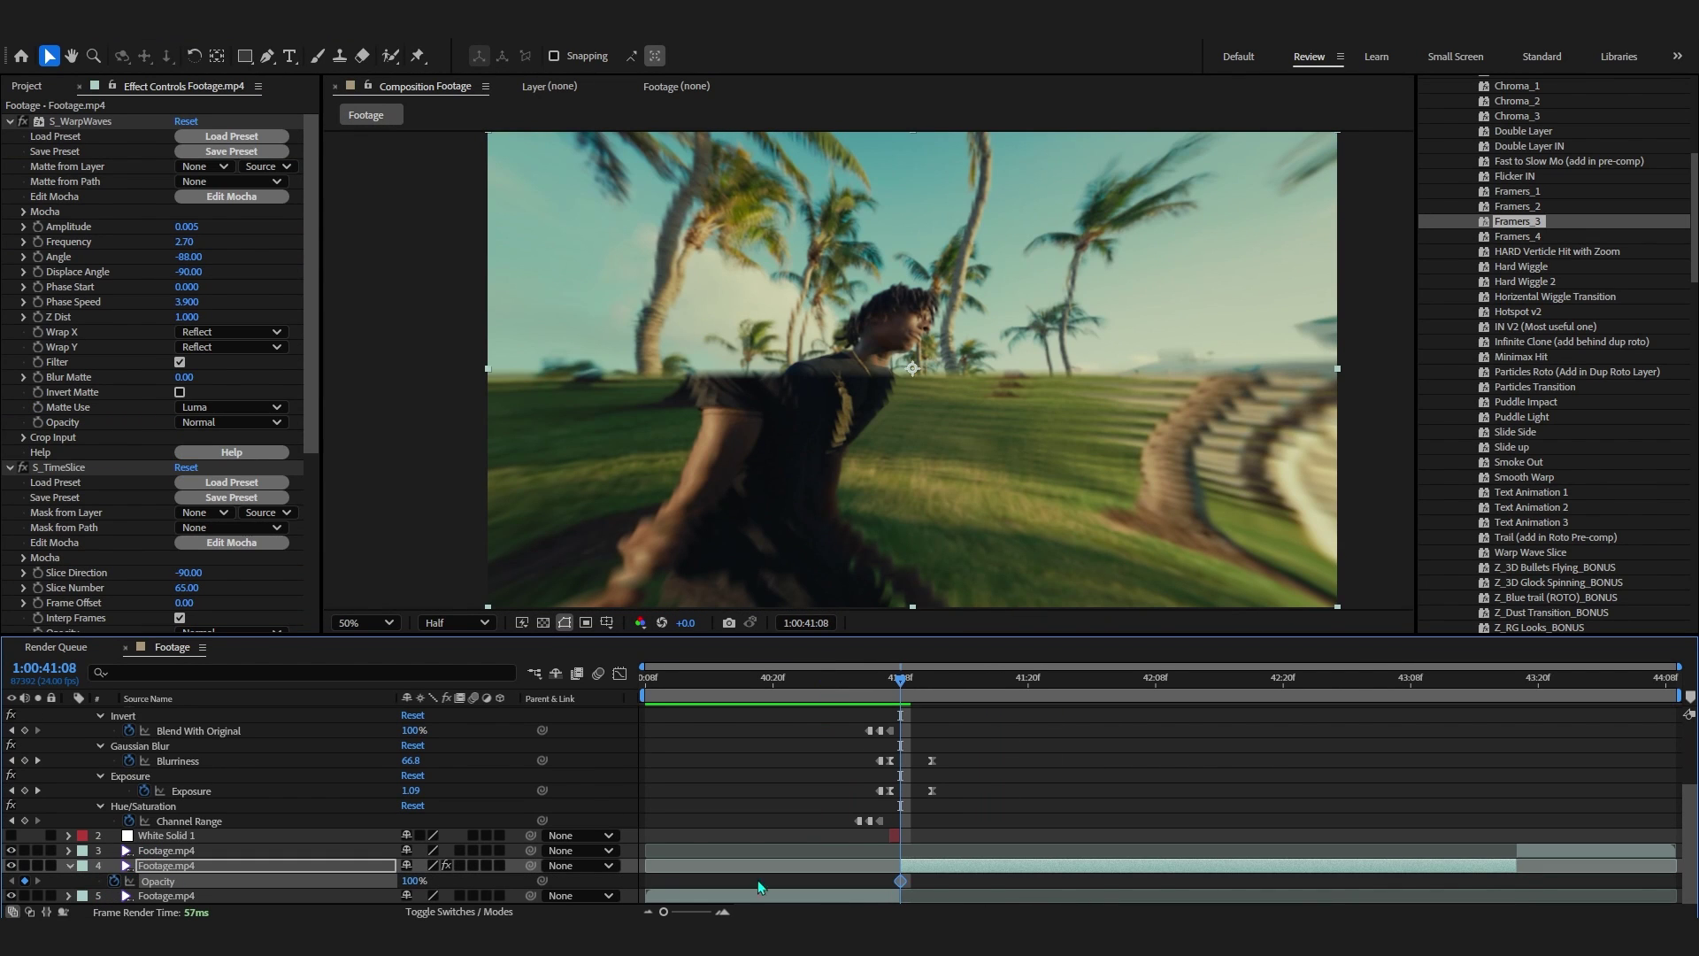
drag(899, 885, 1091, 905)
drag(408, 881, 145, 871)
key(space)
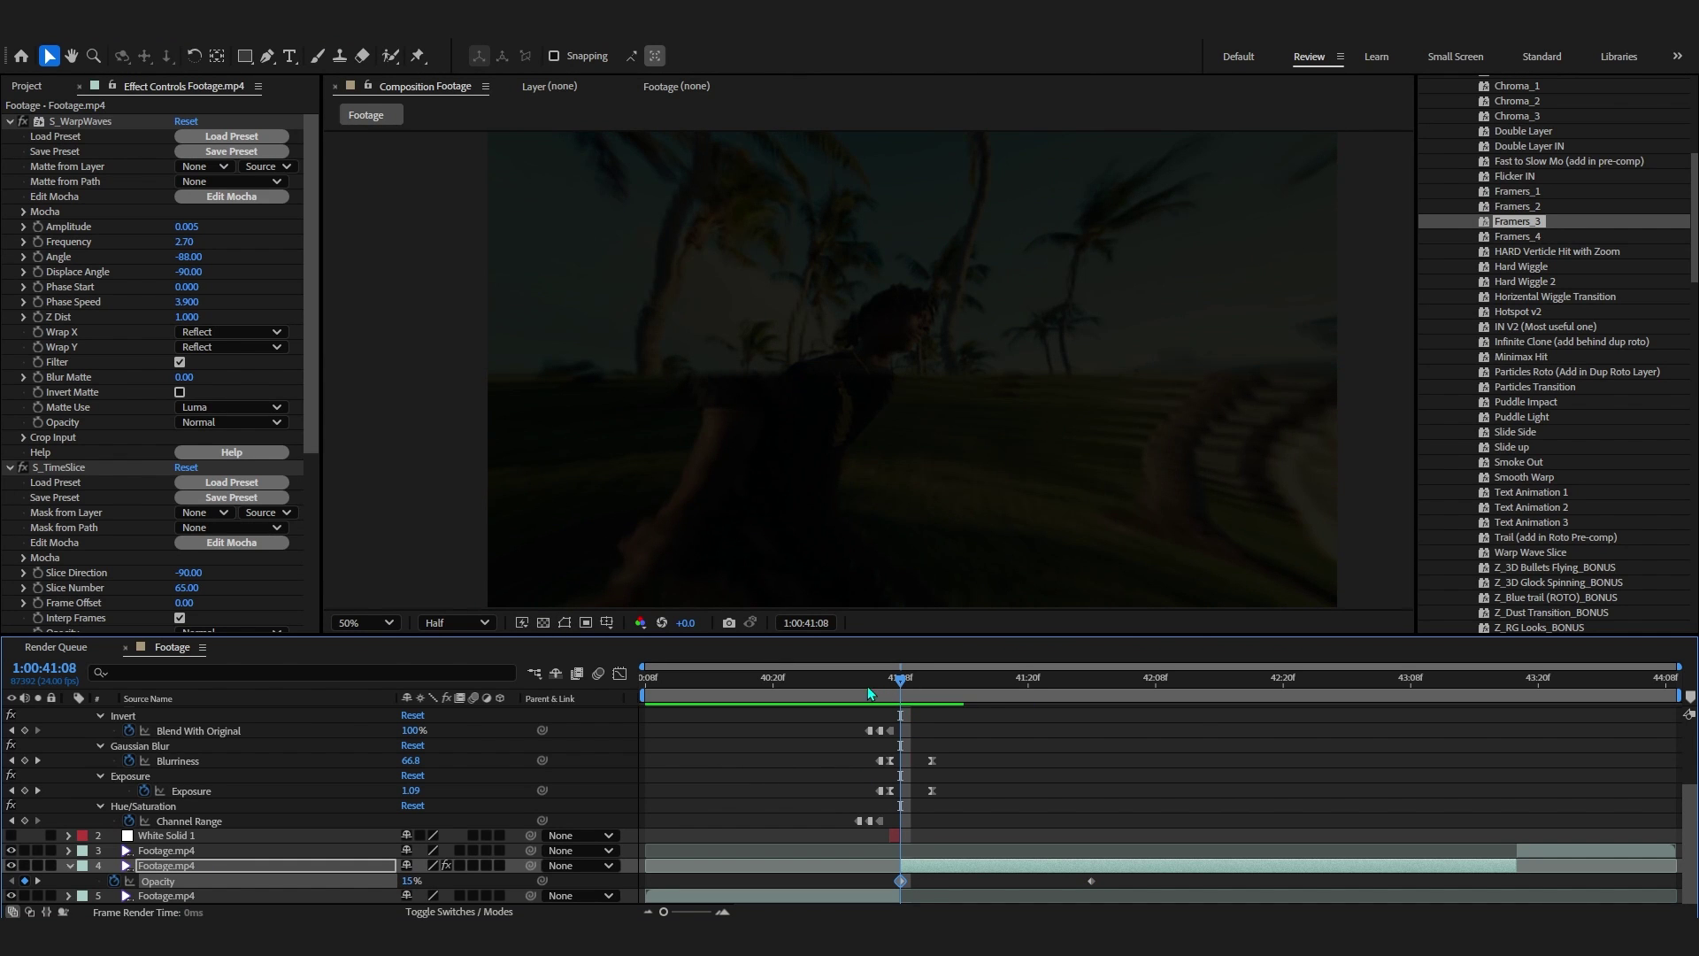
- Preview the opacity fade, then undo the Opacity keyframes on the wave-slice clip
click(796, 682)
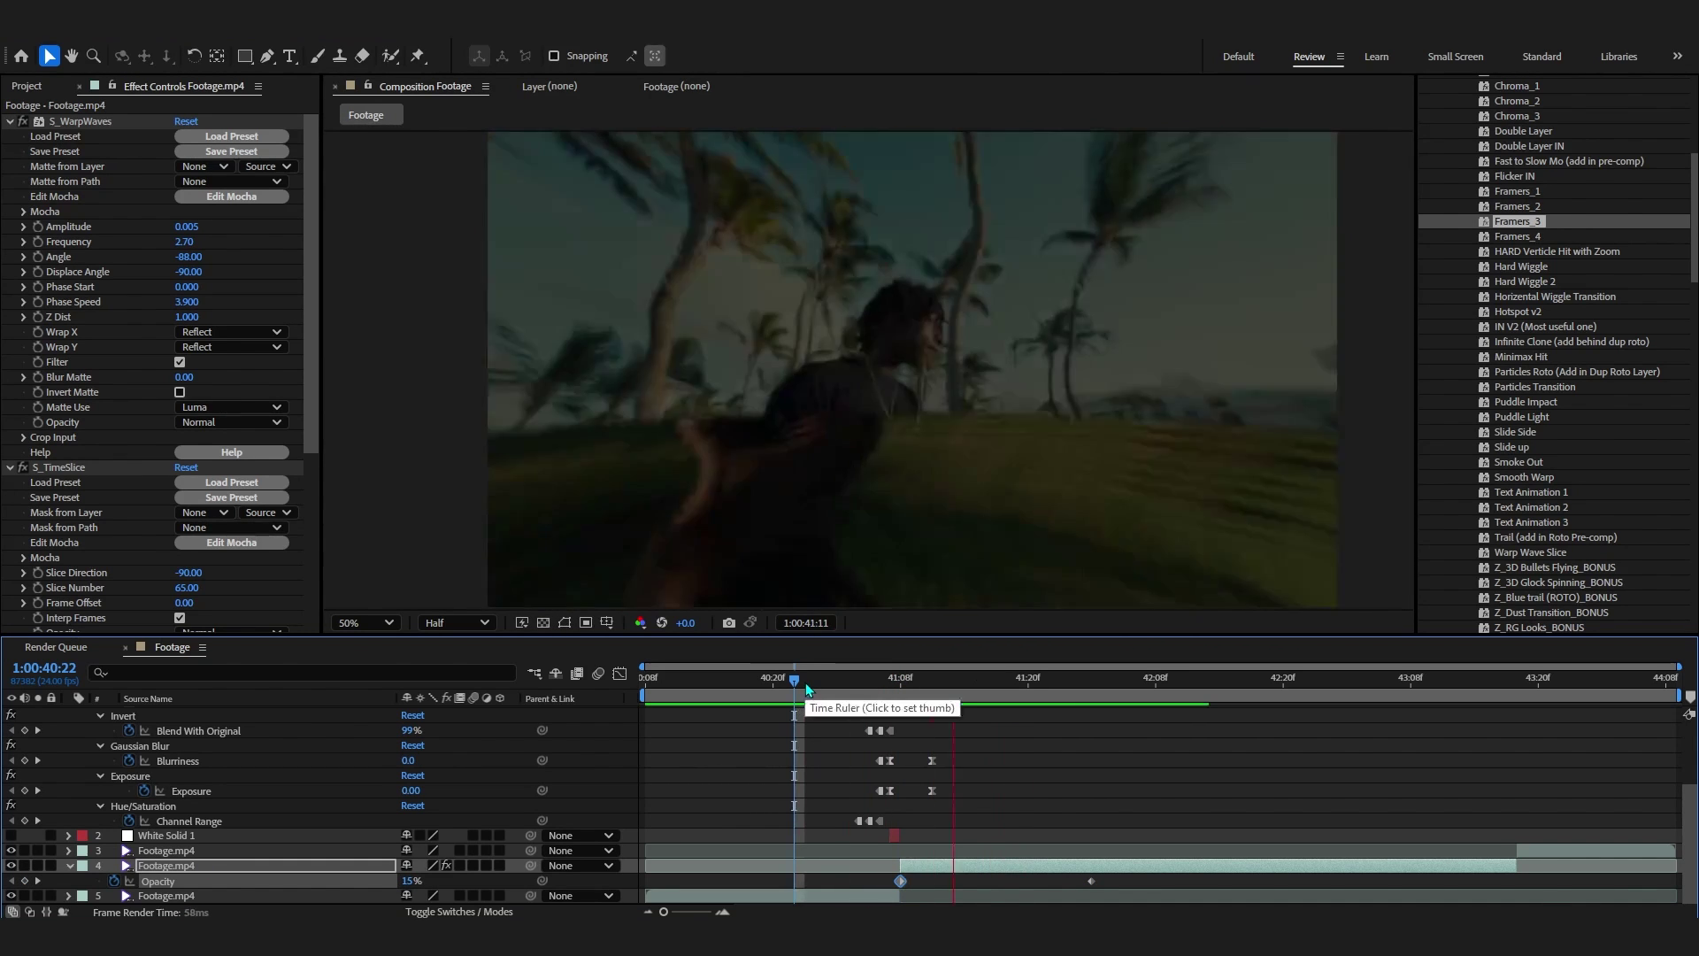
drag(810, 683, 900, 698)
key(ctrl+z)
key(ctrl+z)
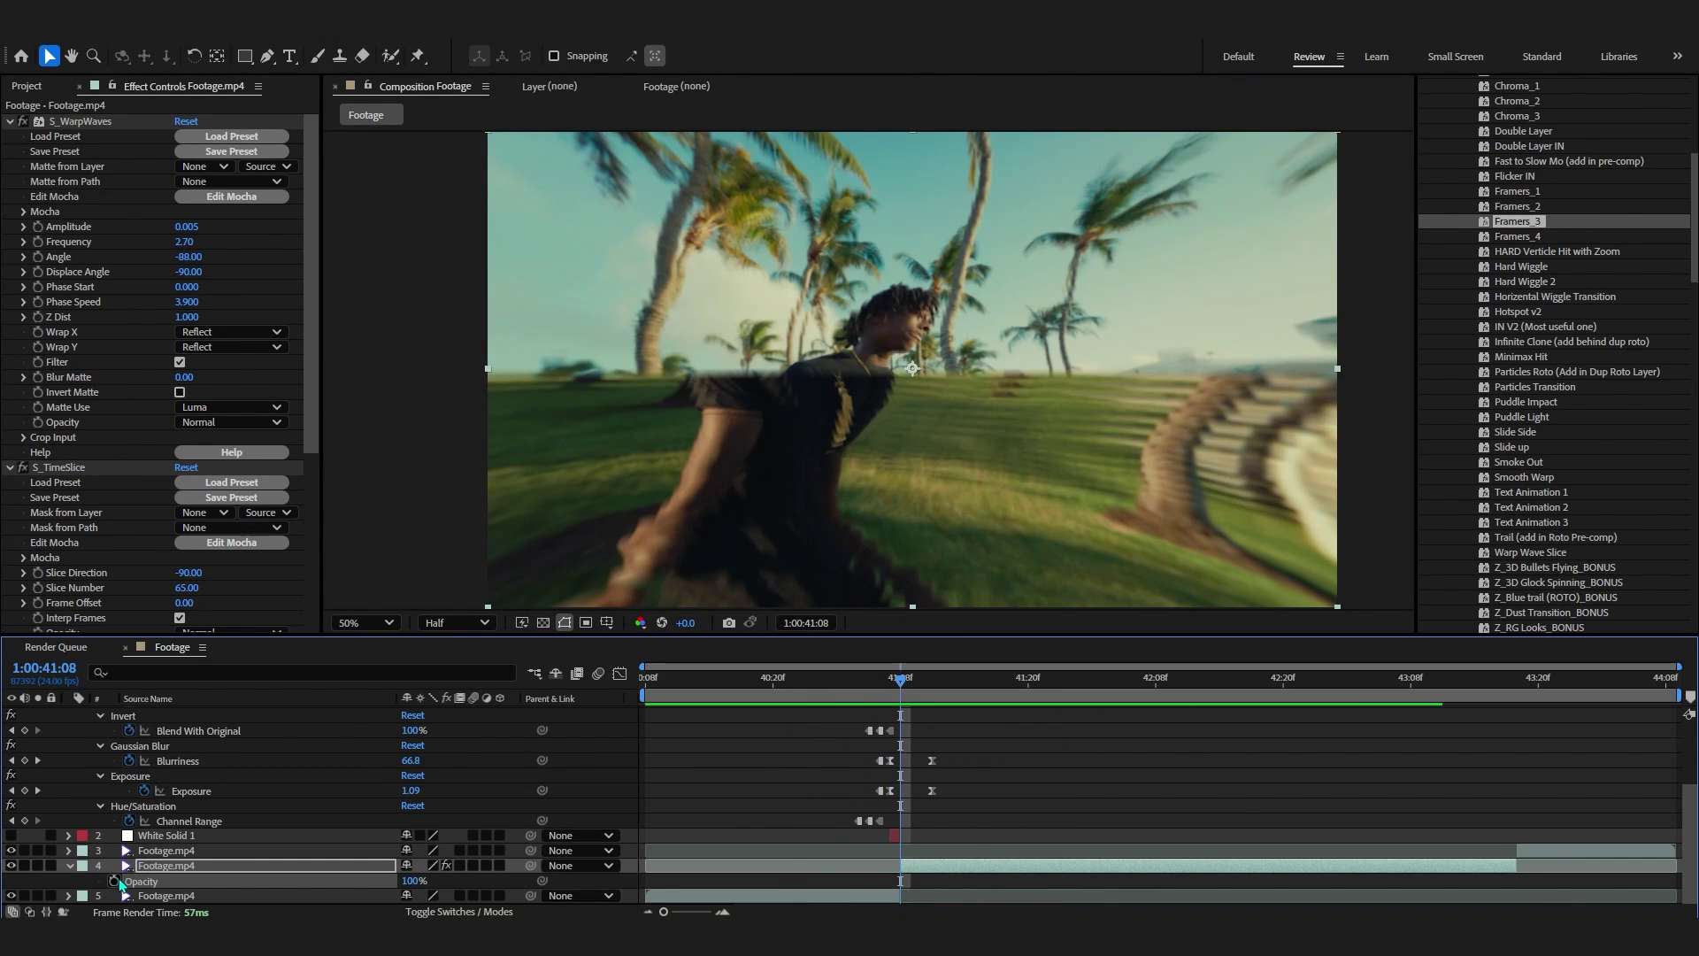
- Add an adjustment layer directly above the wave-slice clip, apply the ASIM PUDDLE FADE preset and reveal its keyframes
key(ctrl+alt+y)
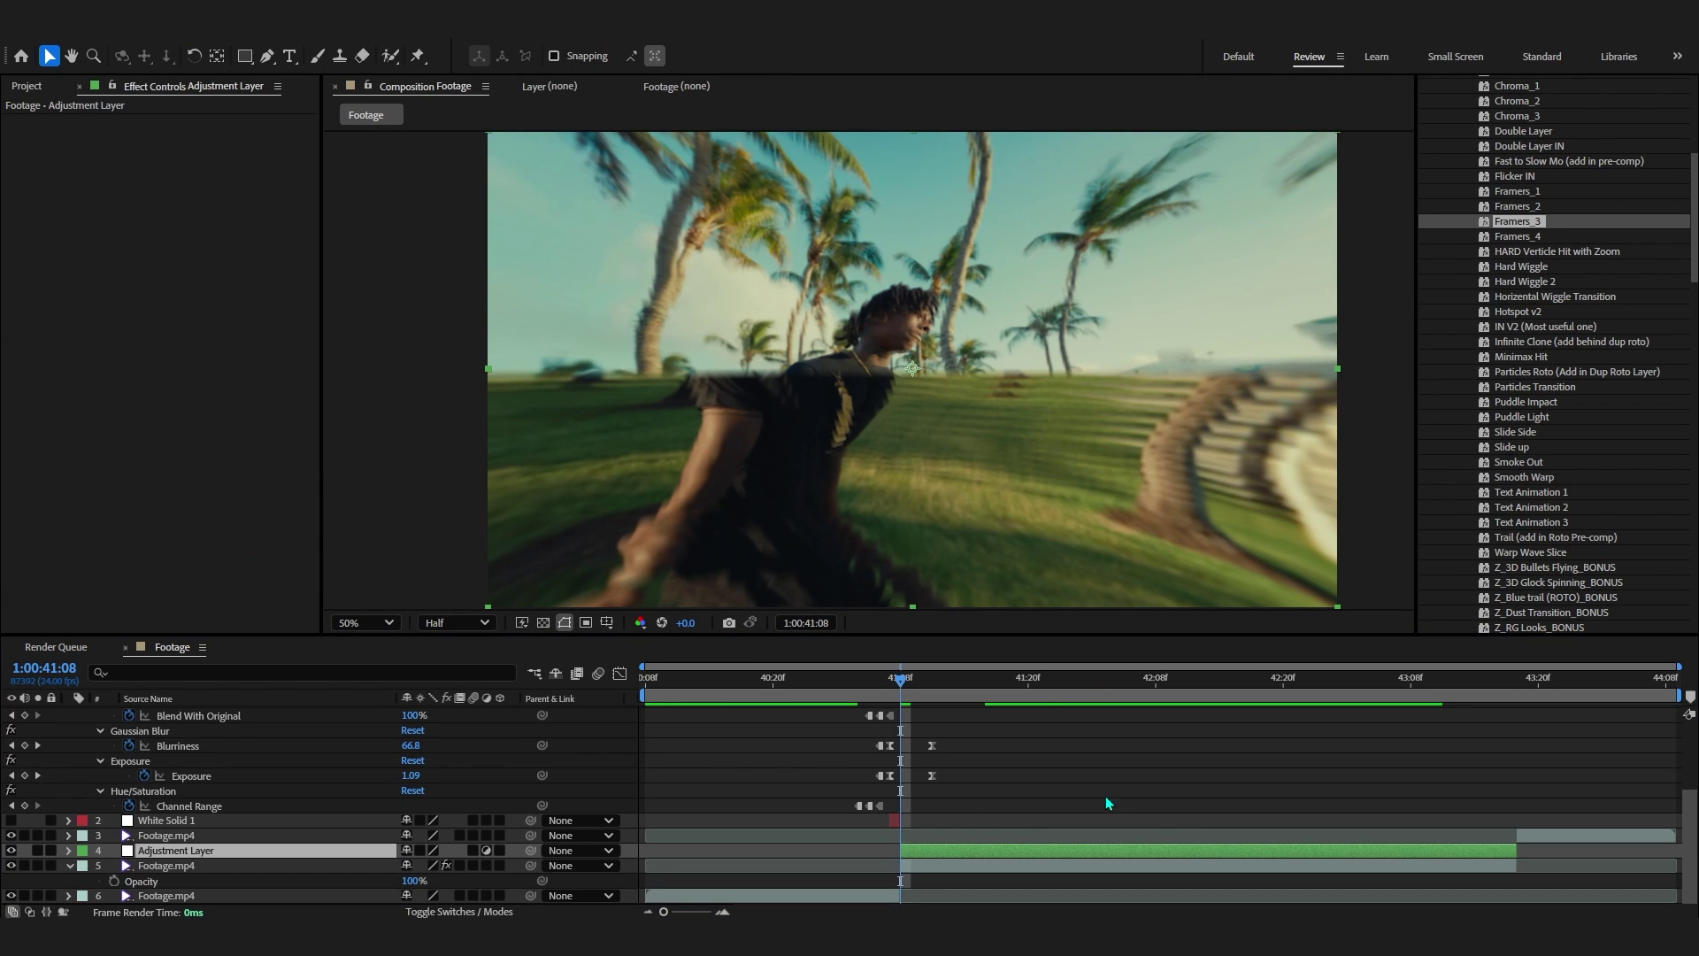
scroll(1674, 285, up, 6)
click(1508, 243)
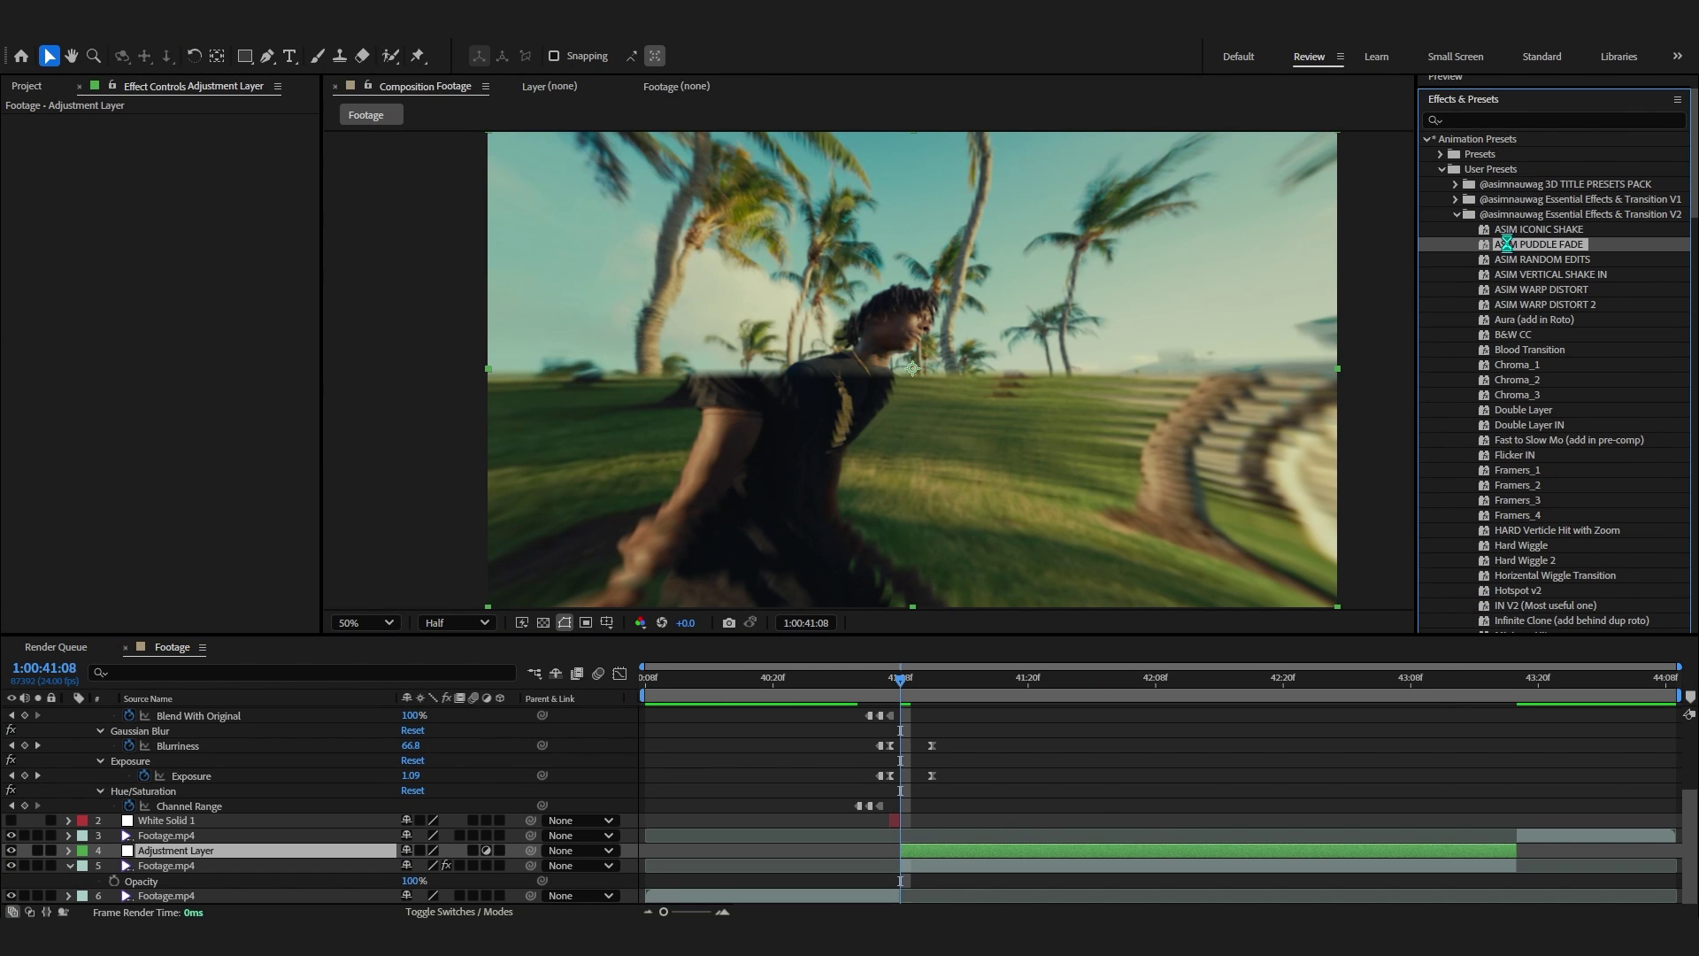
key(u)
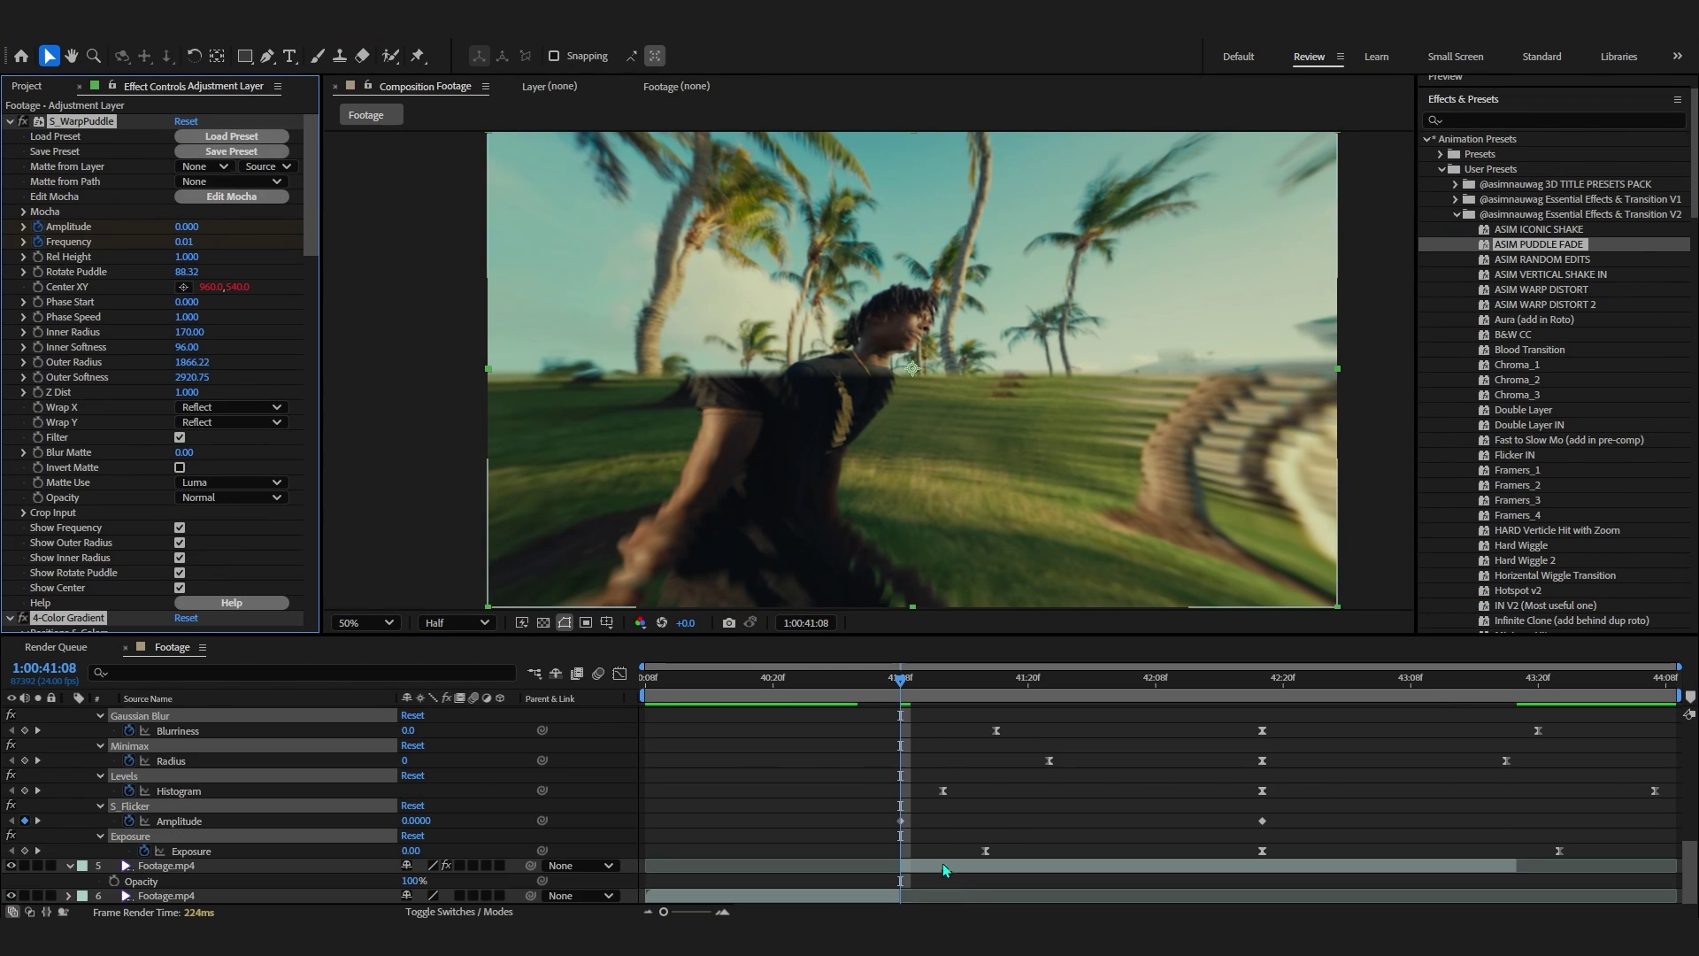
- Shift the puddle-fade layer earlier so its middle keyframes meet the clip start at 1:00:41:08, and extend its end past the clip
scroll(1022, 715, up, 2)
drag(1193, 805, 840, 736)
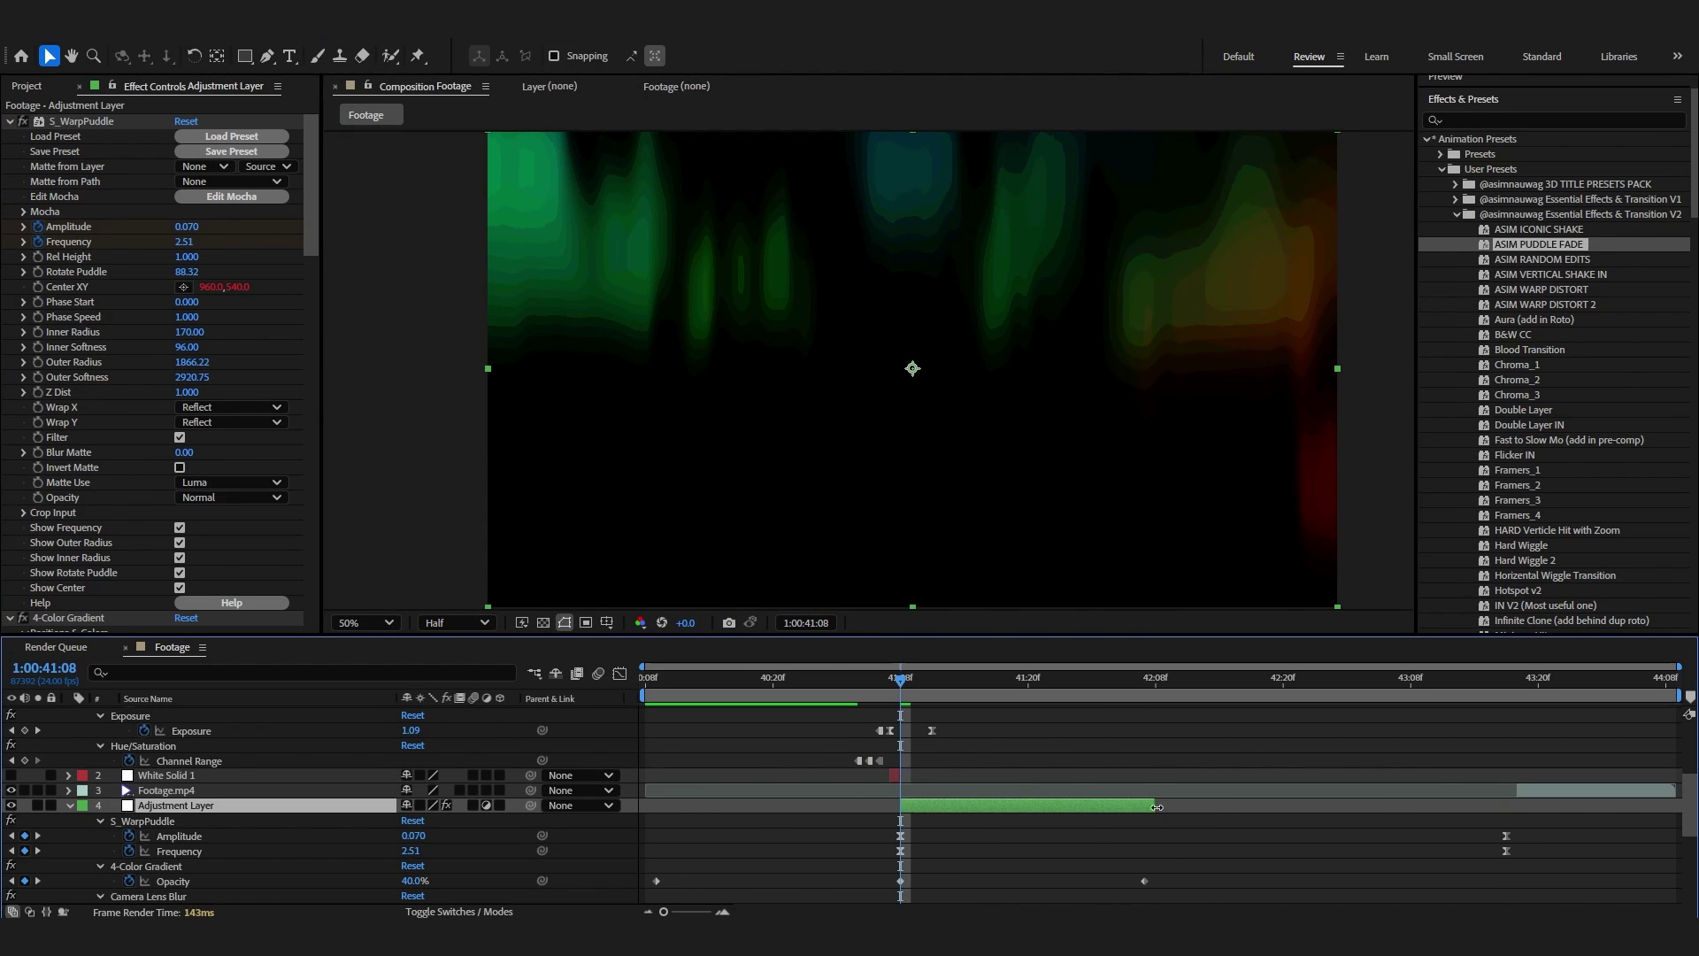
drag(1125, 695, 1522, 820)
click(1522, 791)
- Duplicate the one-frame white solid and place the copy at 1:00:43:17, just before the third clip
scroll(1043, 805, up, 2)
click(896, 882)
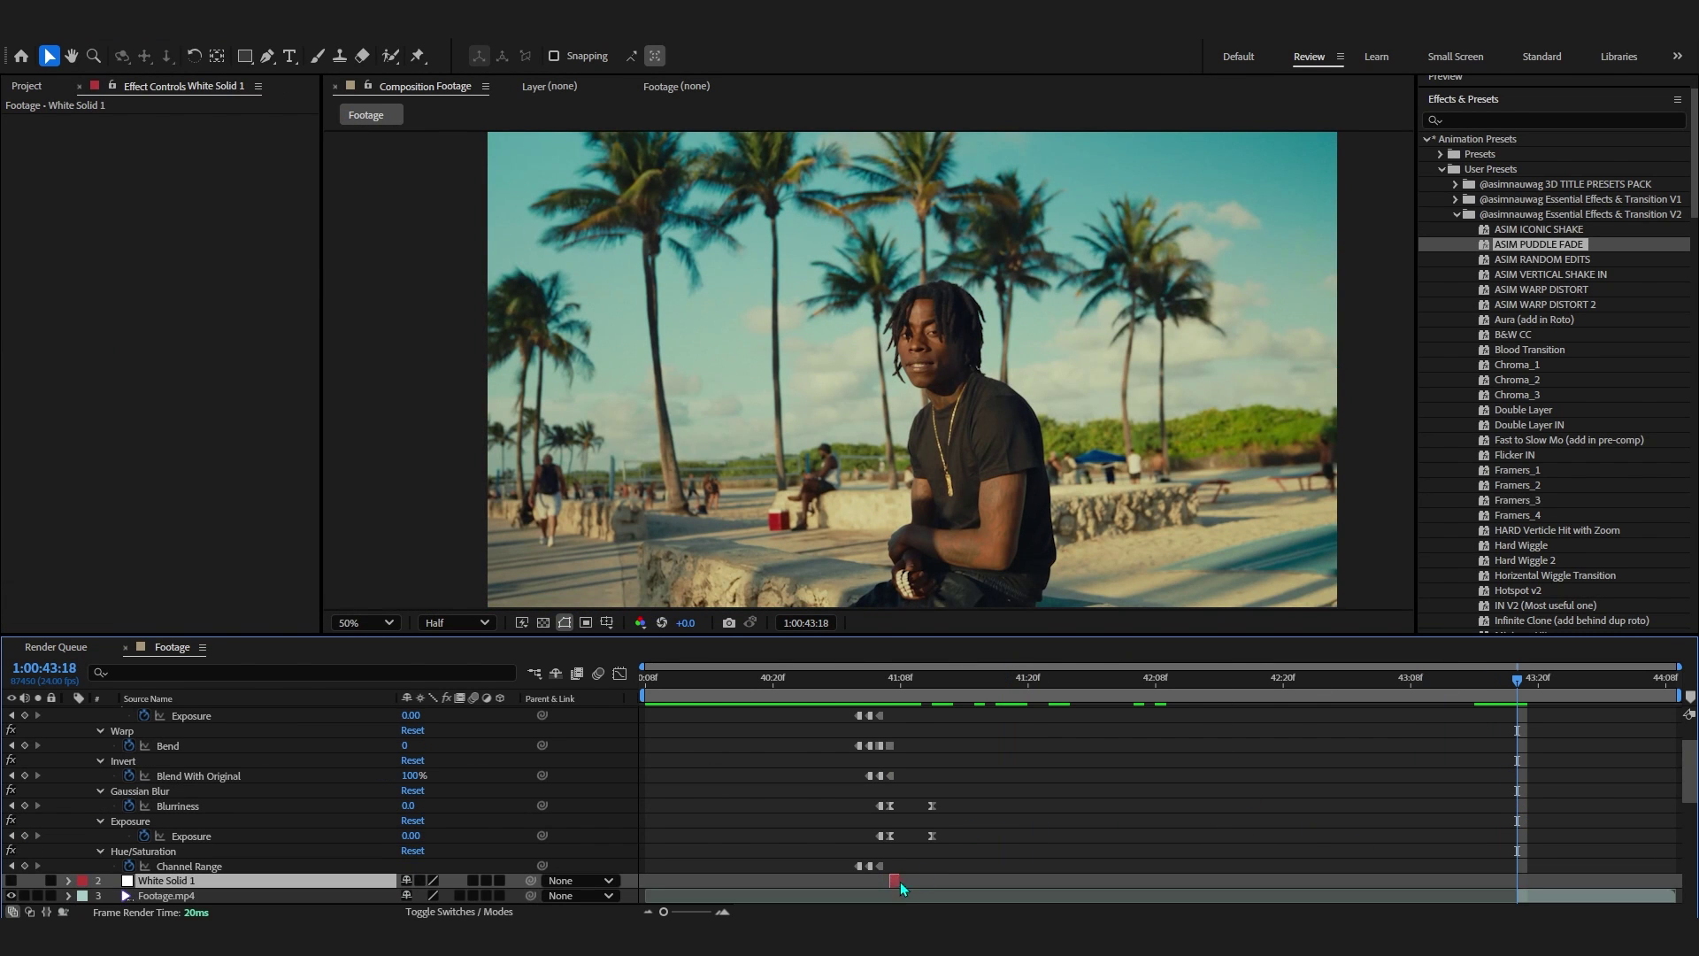
scroll(1363, 805, up, 5)
click(1507, 680)
scroll(1508, 689, up, 5)
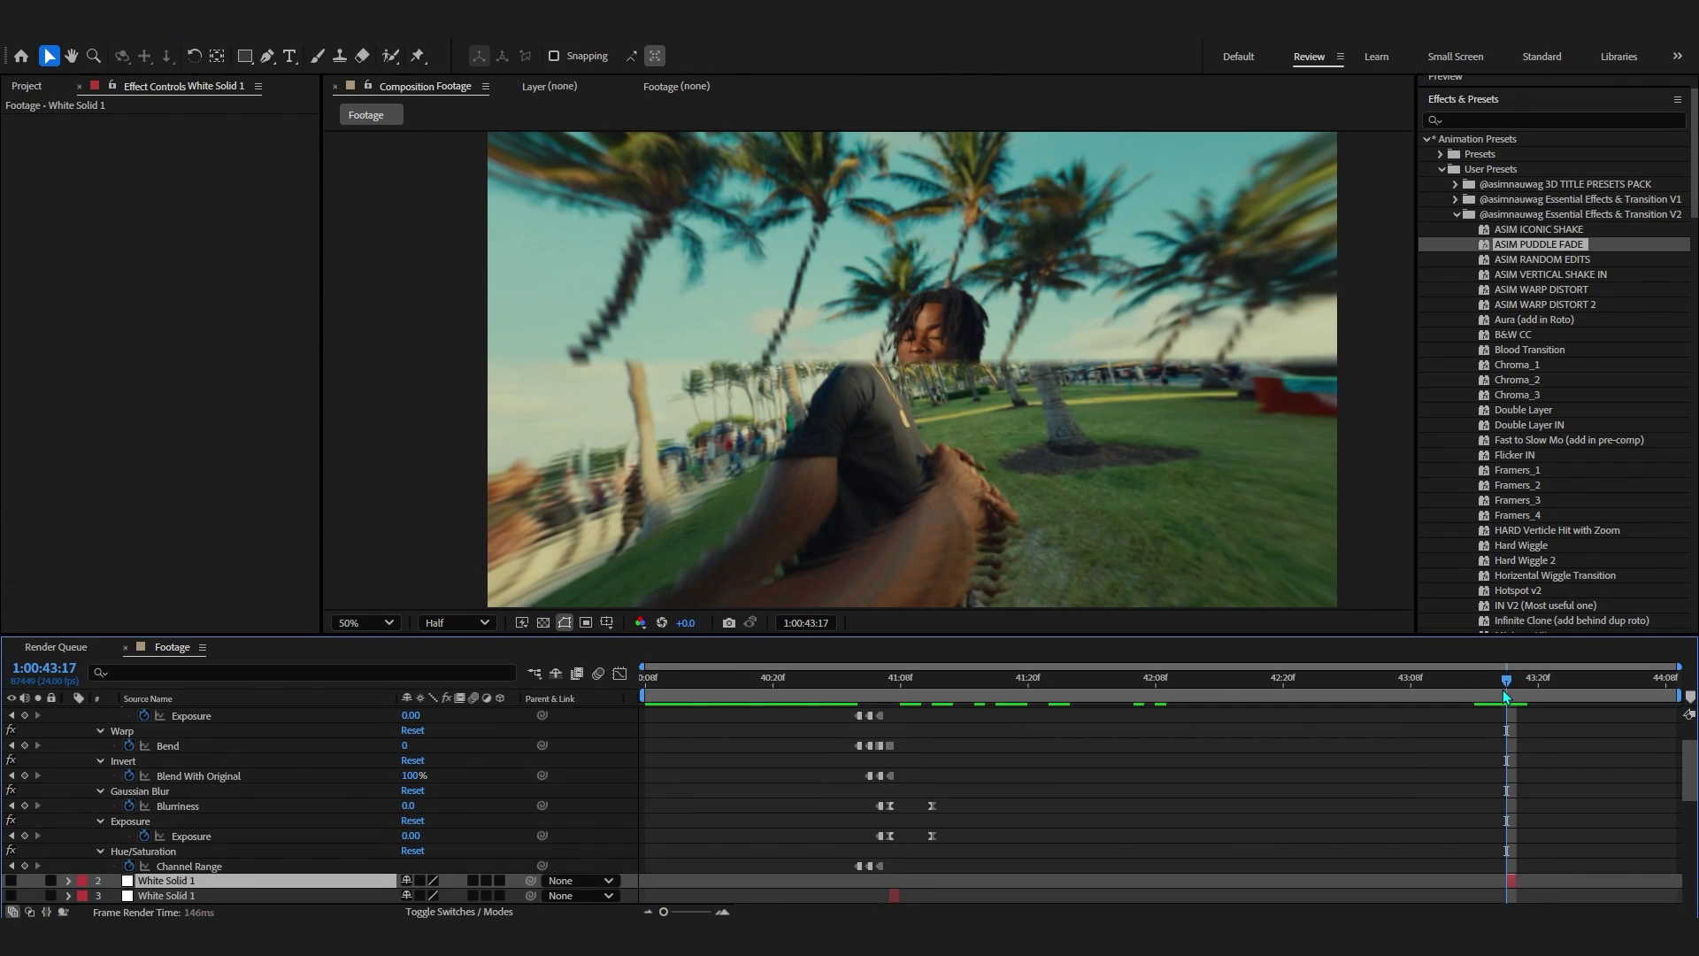
- Make the duplicated white solid visible and collapse the Framers_3 adjustment layer's properties
click(12, 881)
key(ctrl+a)
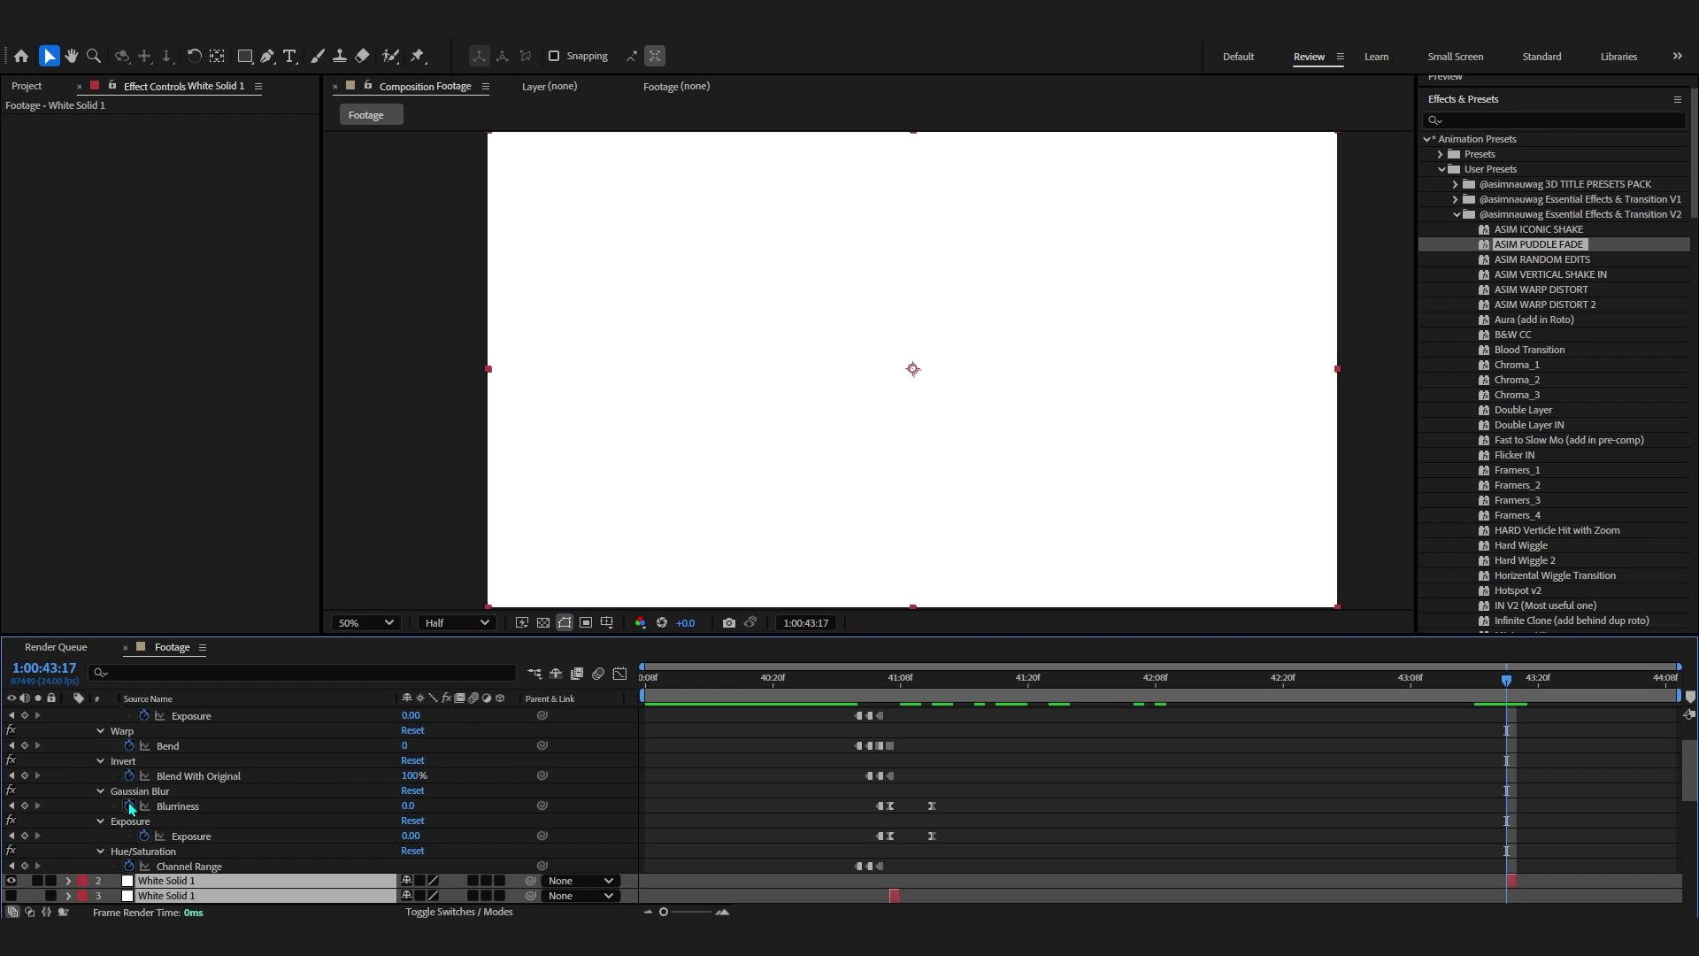
scroll(129, 804, up, 3)
click(69, 713)
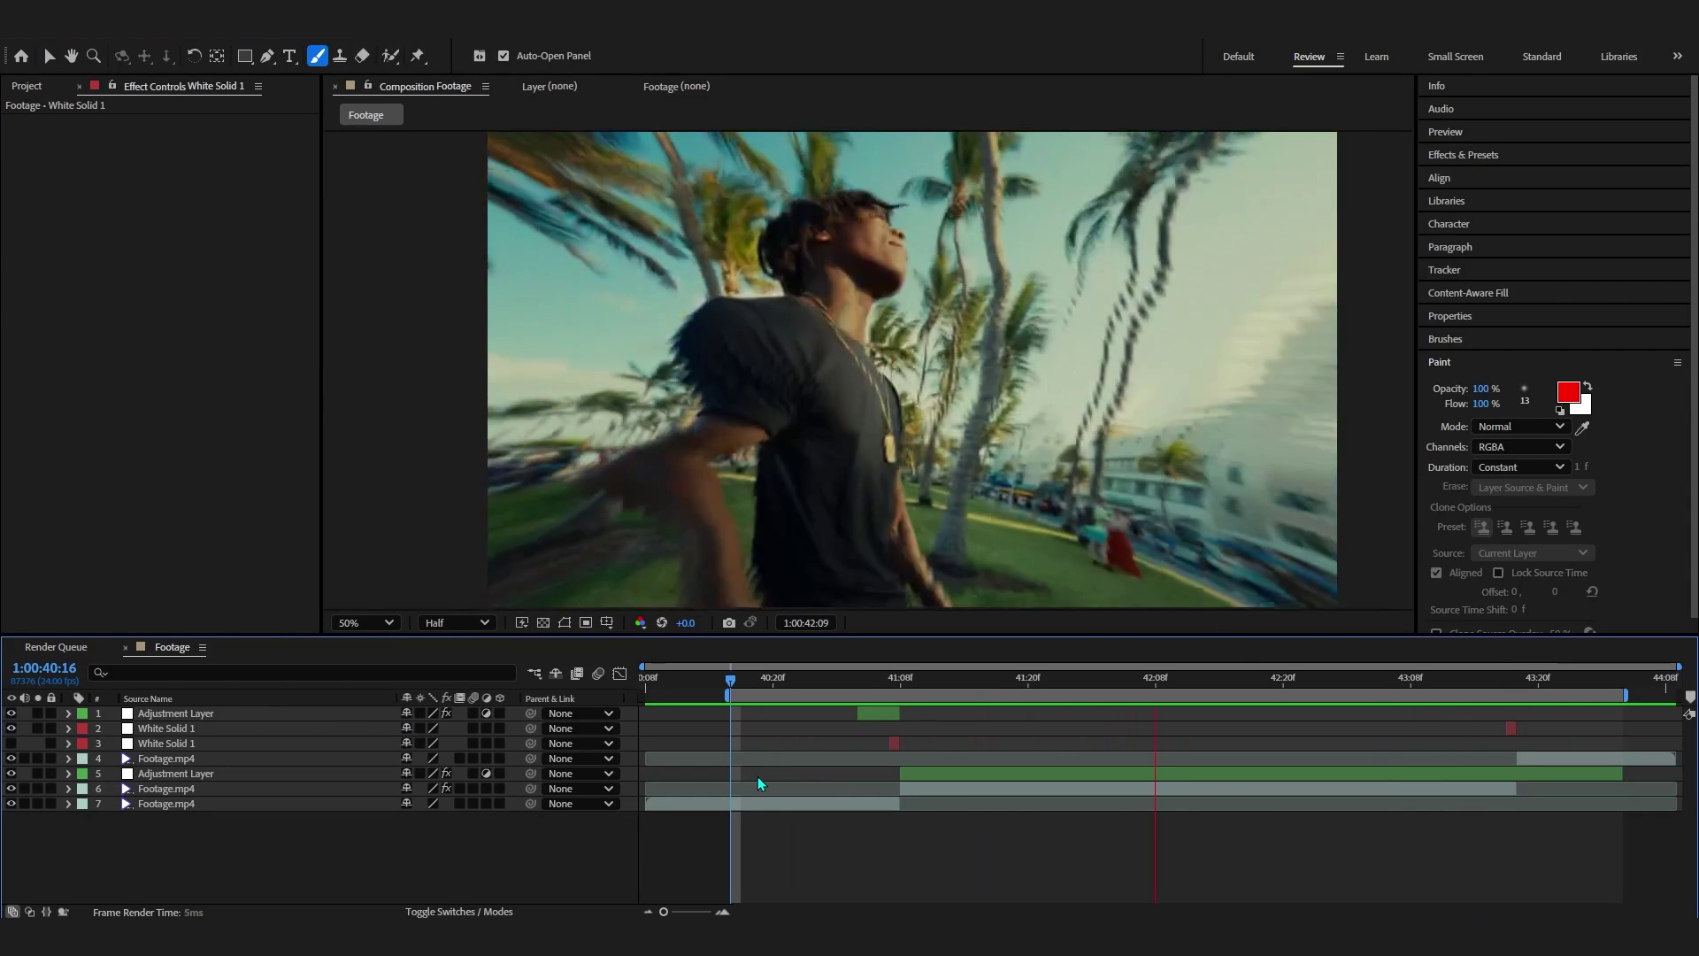